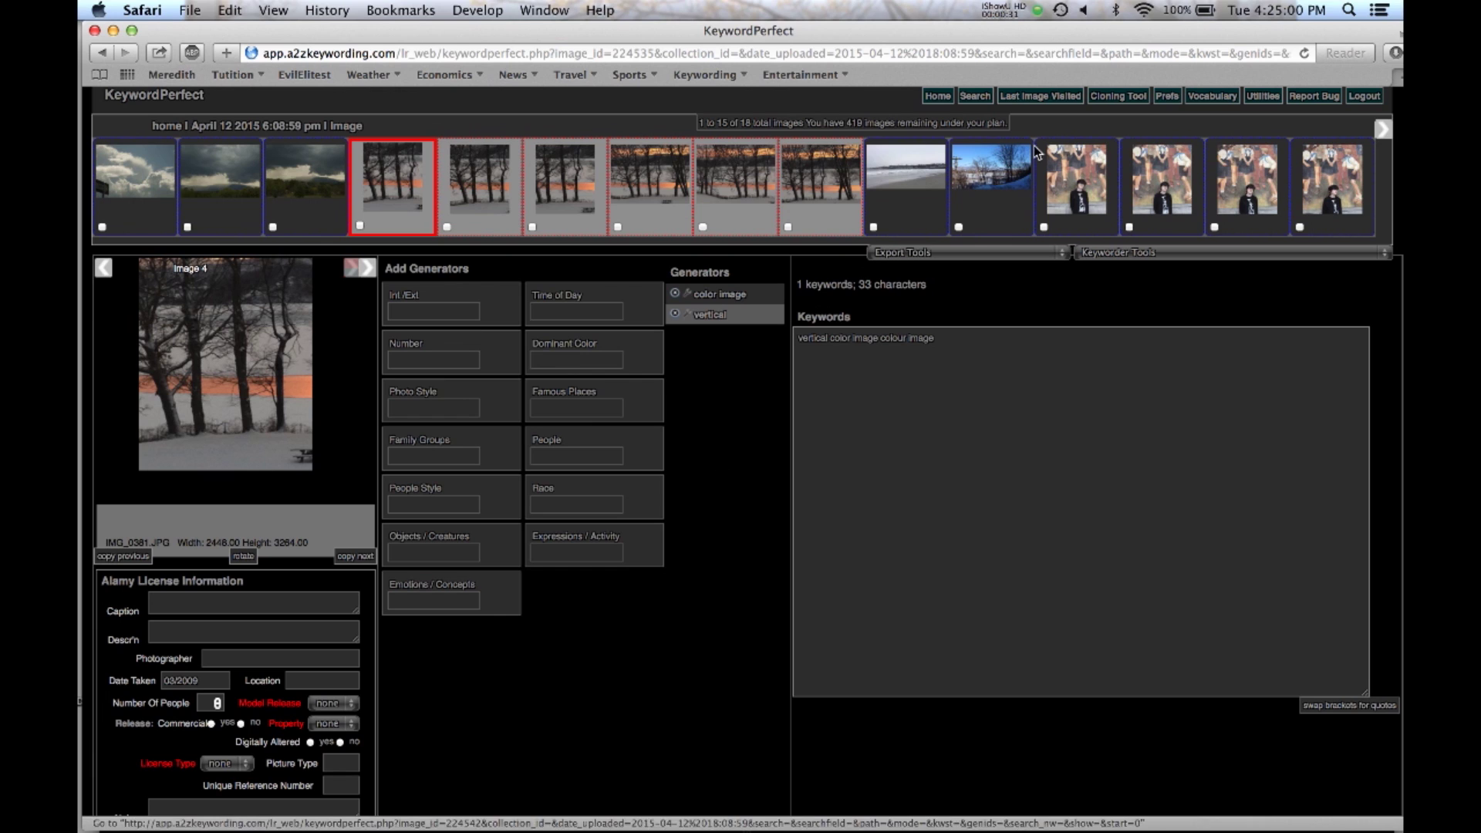
- Make the keywording preferences Alamy Compliant and keep multi-term keyword wrapping at None
{"action": "left_click", "coordinate": [1167, 95]}
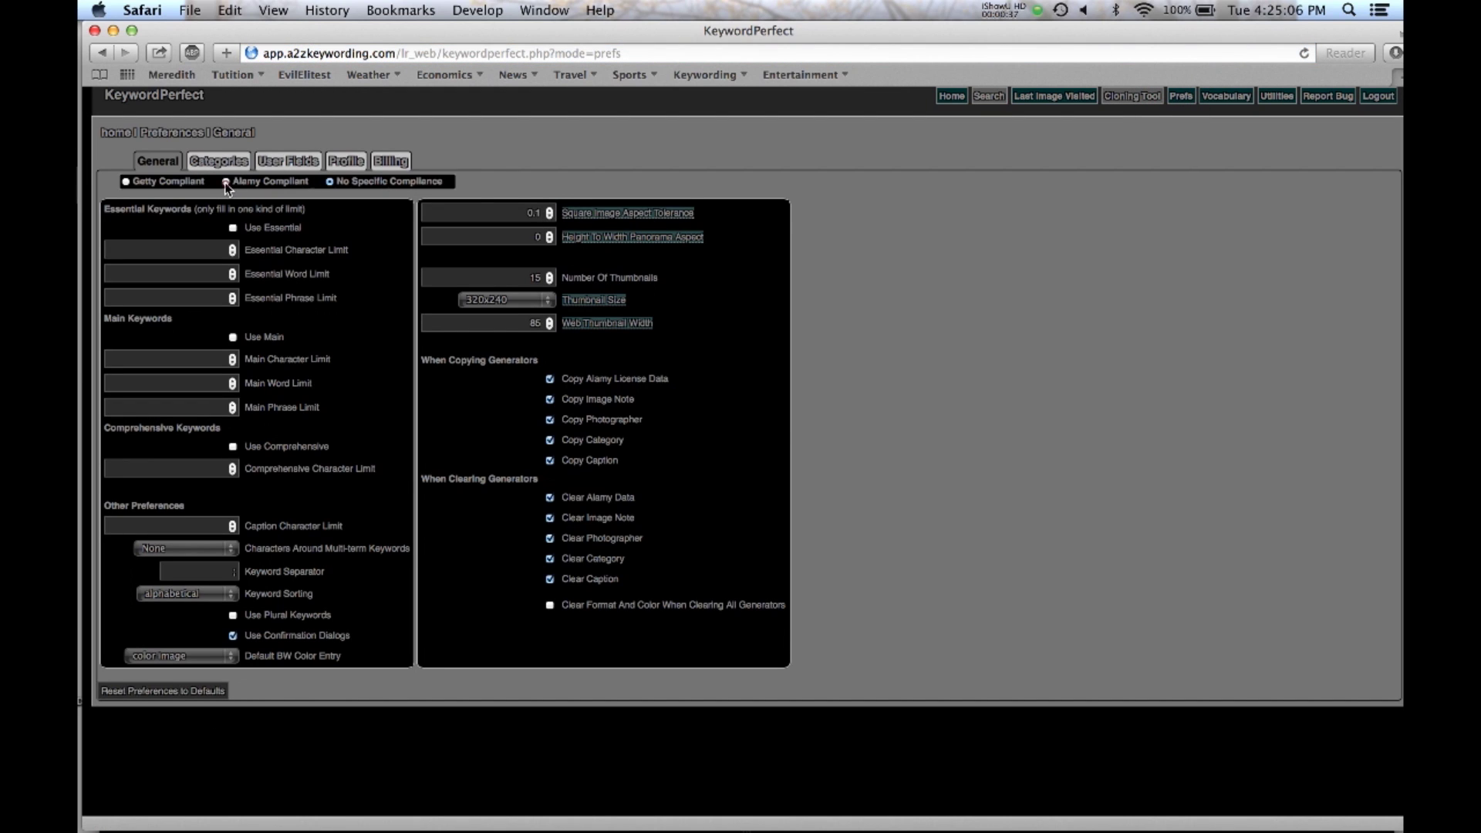
{"action": "left_click", "coordinate": [225, 182]}
{"action": "left_click", "coordinate": [233, 547]}
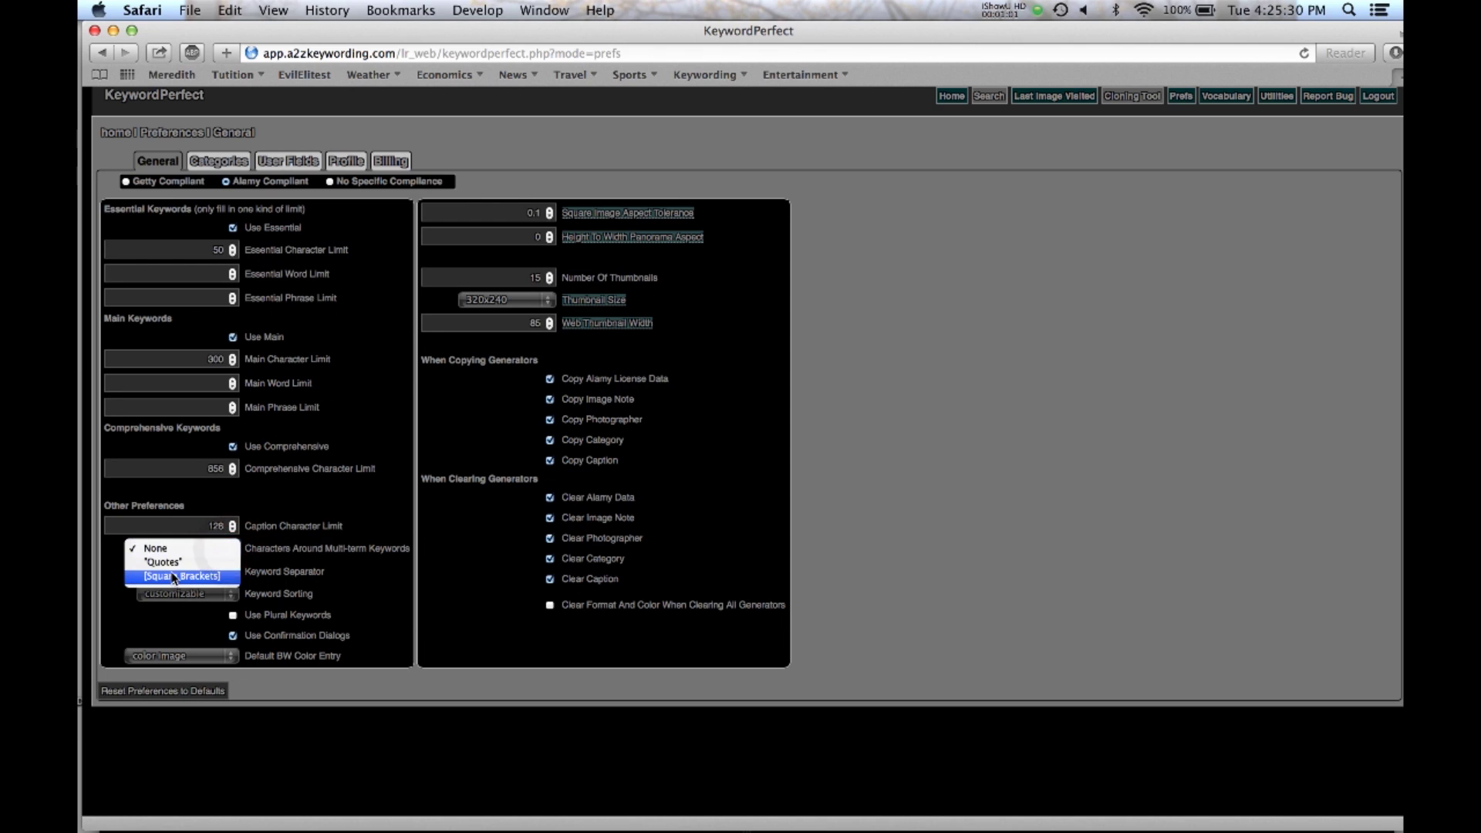
{"action": "left_click", "coordinate": [261, 545]}
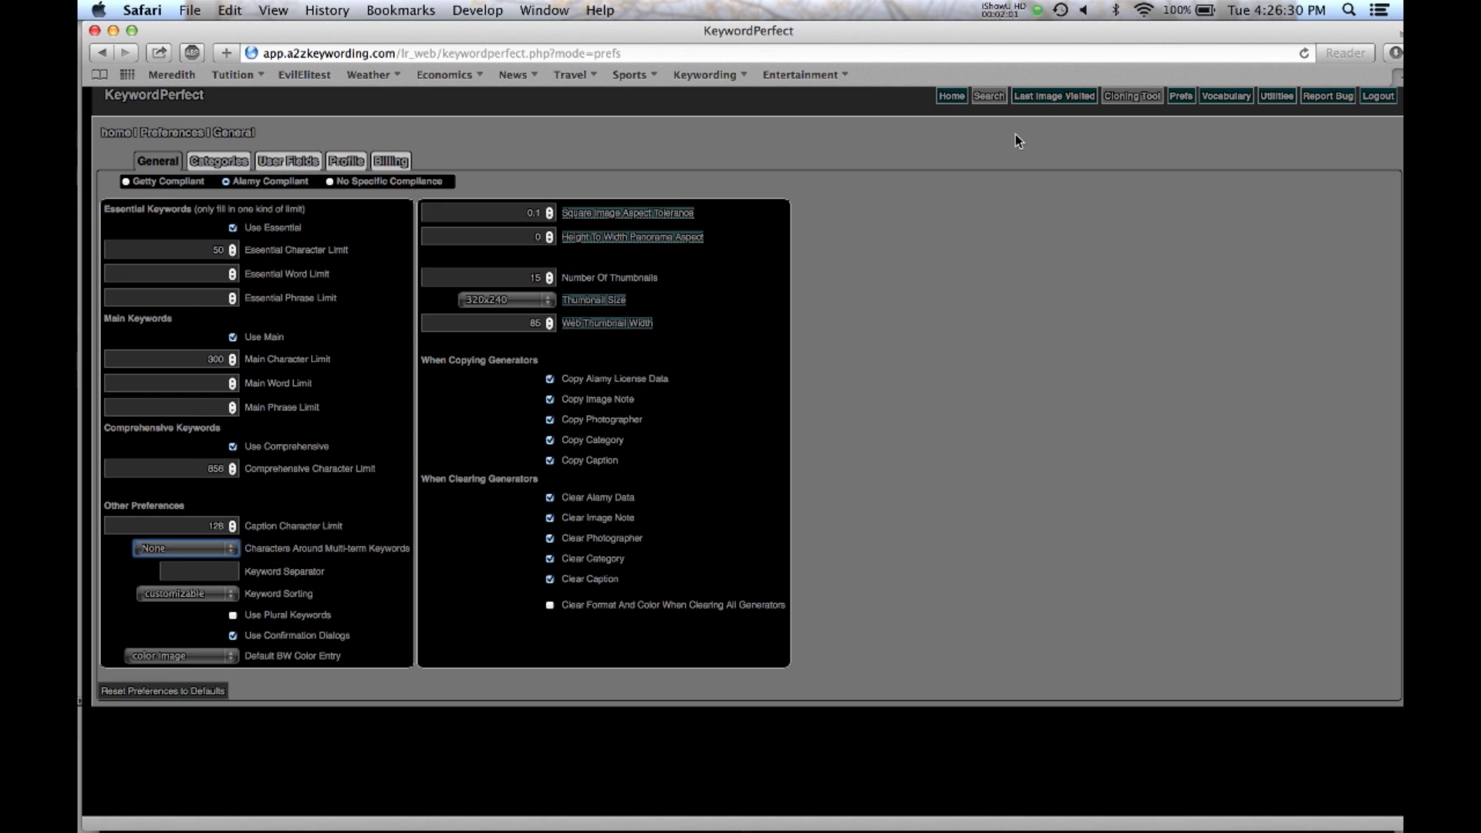
- Back on image 4, add winter, snow and Hudson River, NY as essential keywords
{"action": "left_click", "coordinate": [1065, 96]}
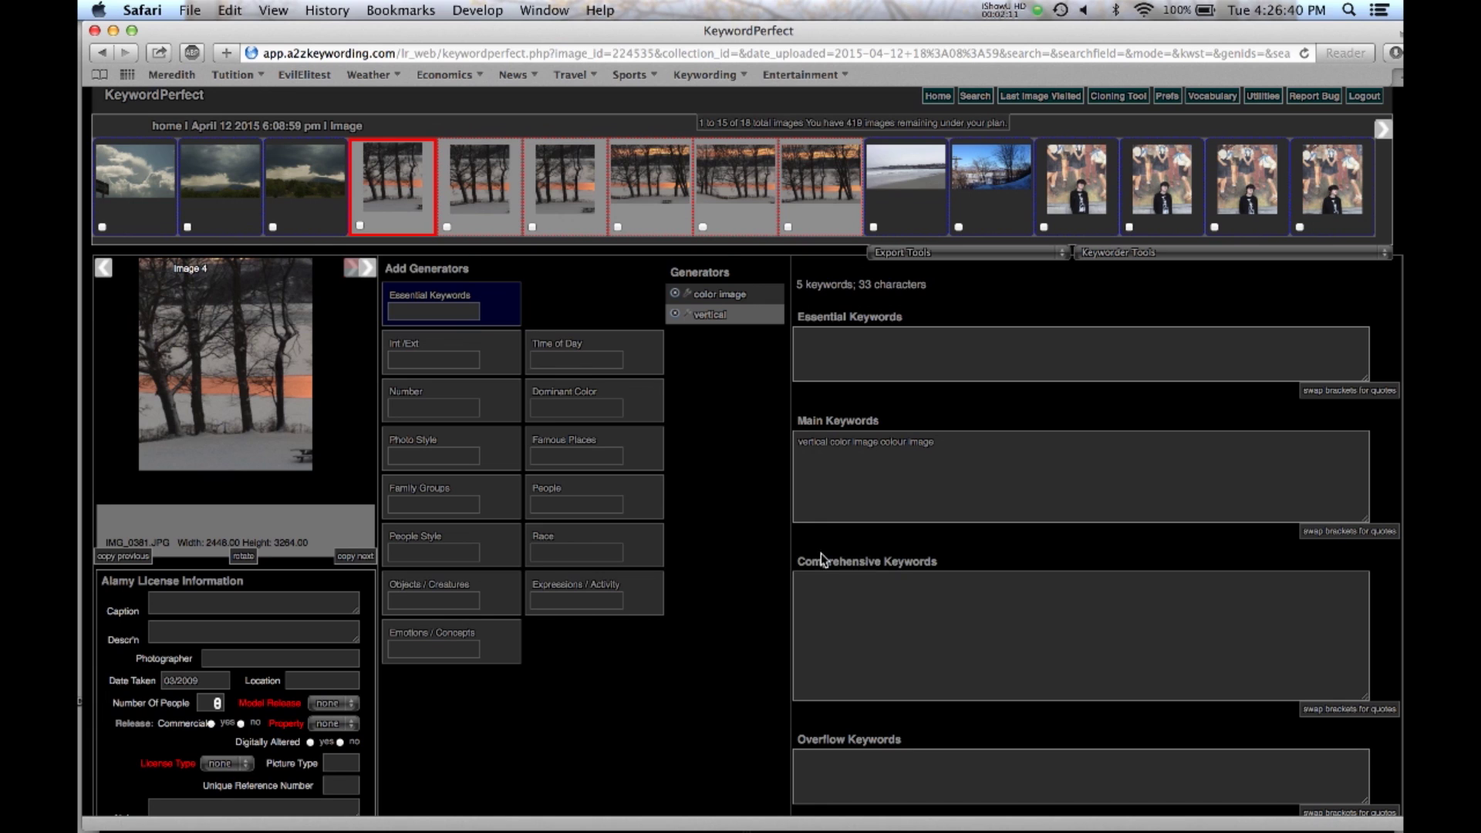
{"action": "left_click", "coordinate": [450, 312]}
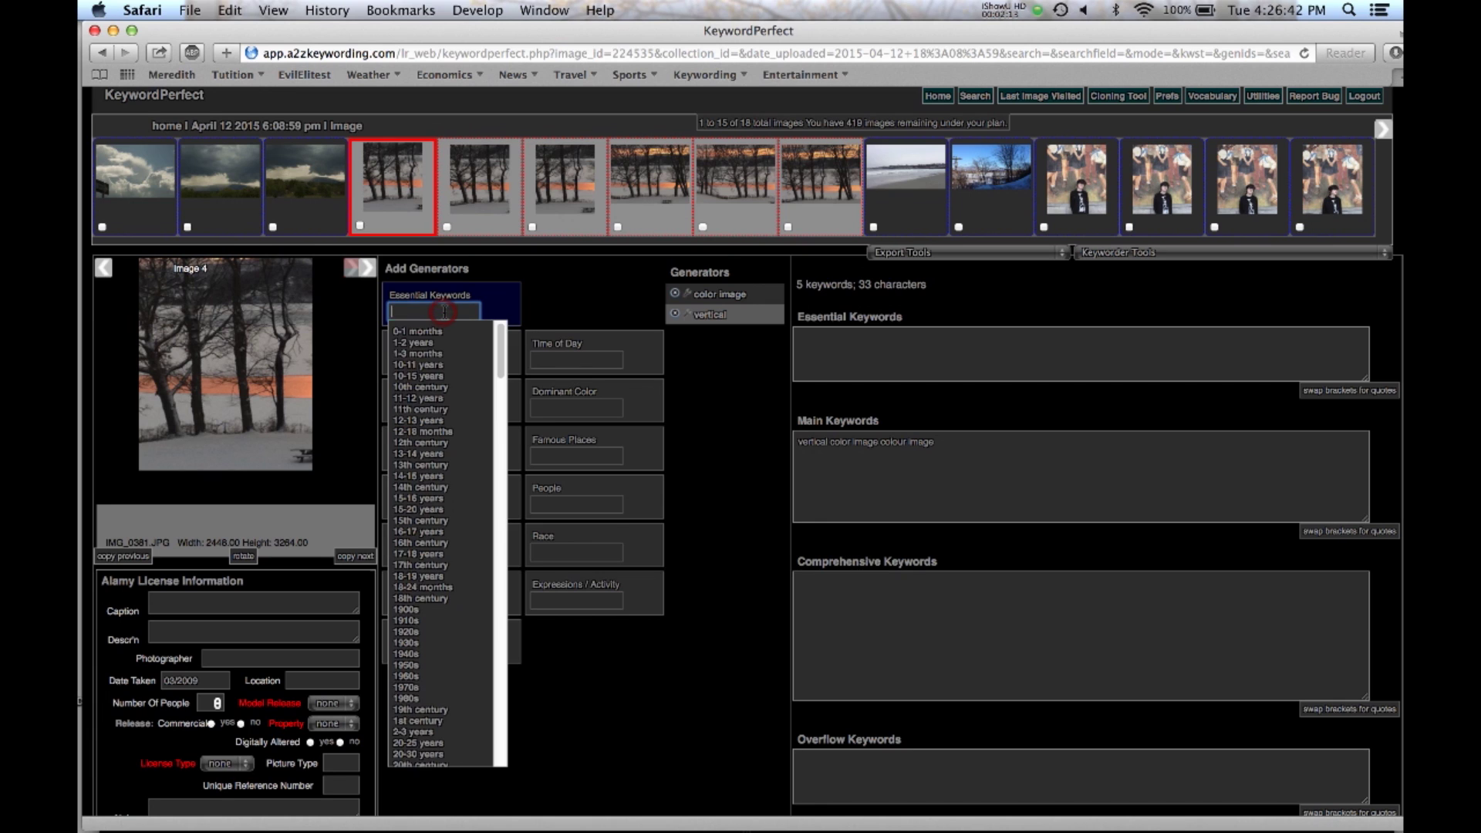
{"action": "type", "text": "winter"}
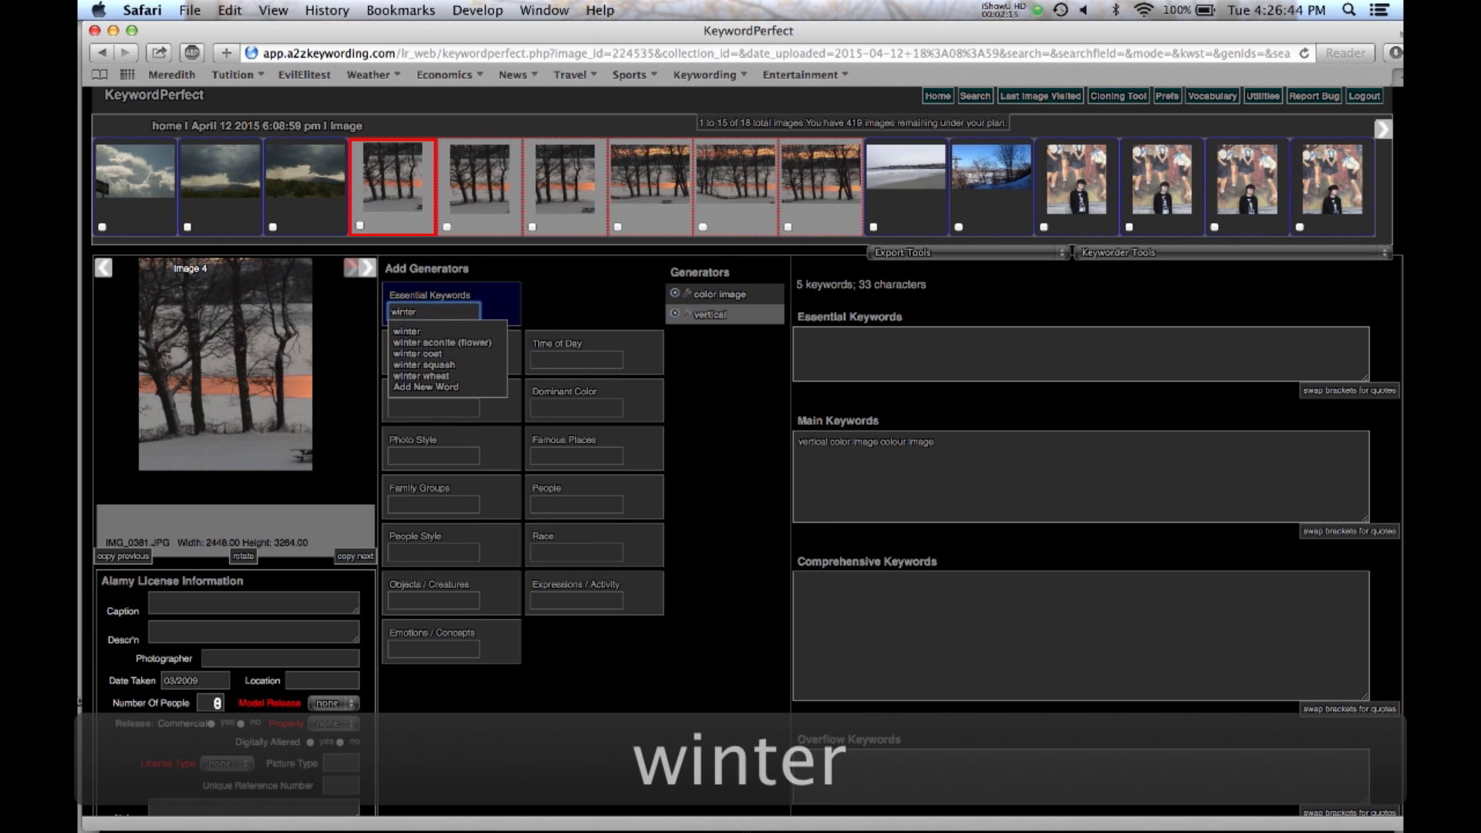
{"action": "mouse_move", "coordinate": [420, 333]}
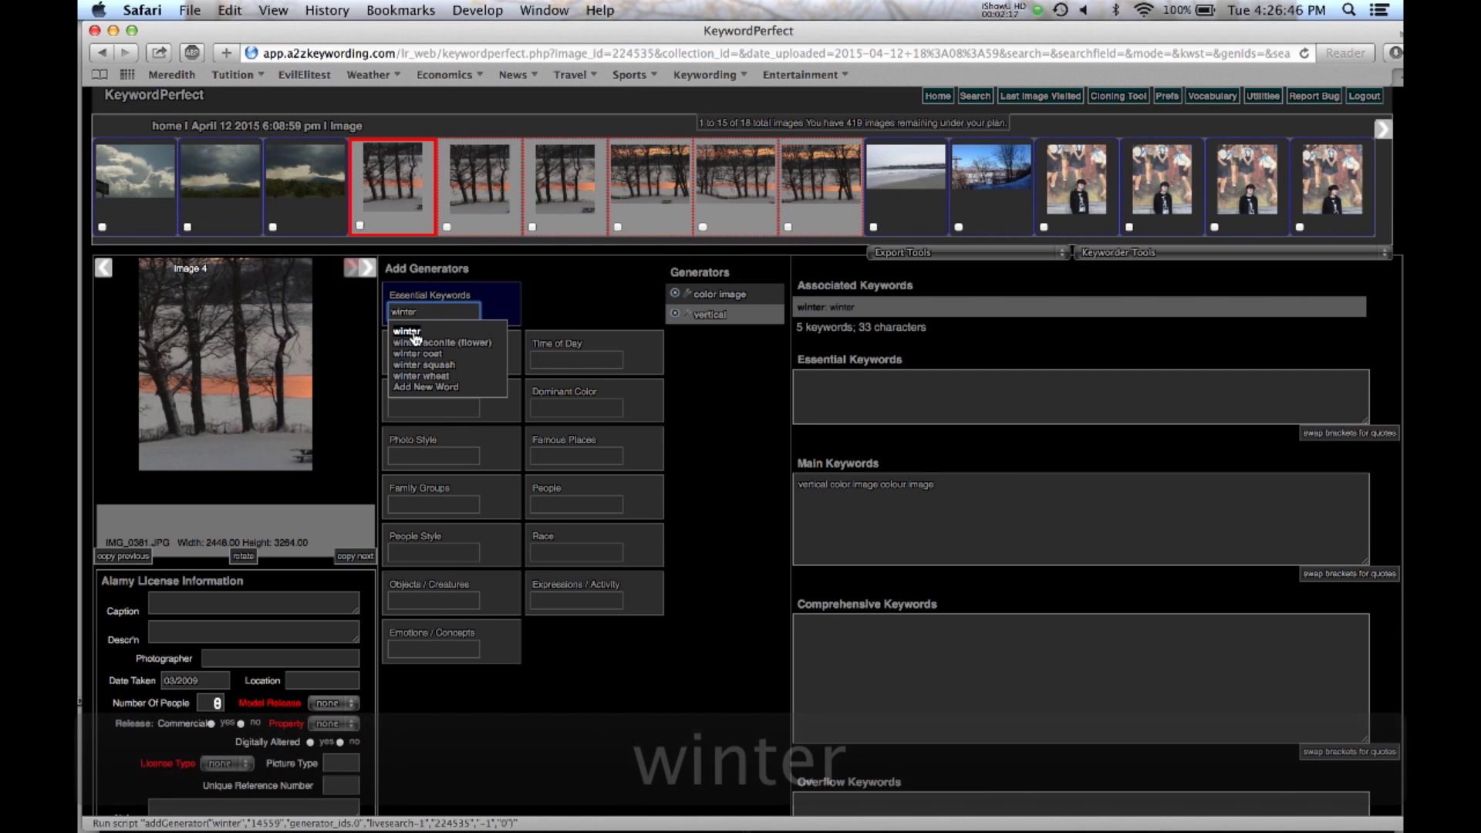
{"action": "left_click", "coordinate": [414, 333]}
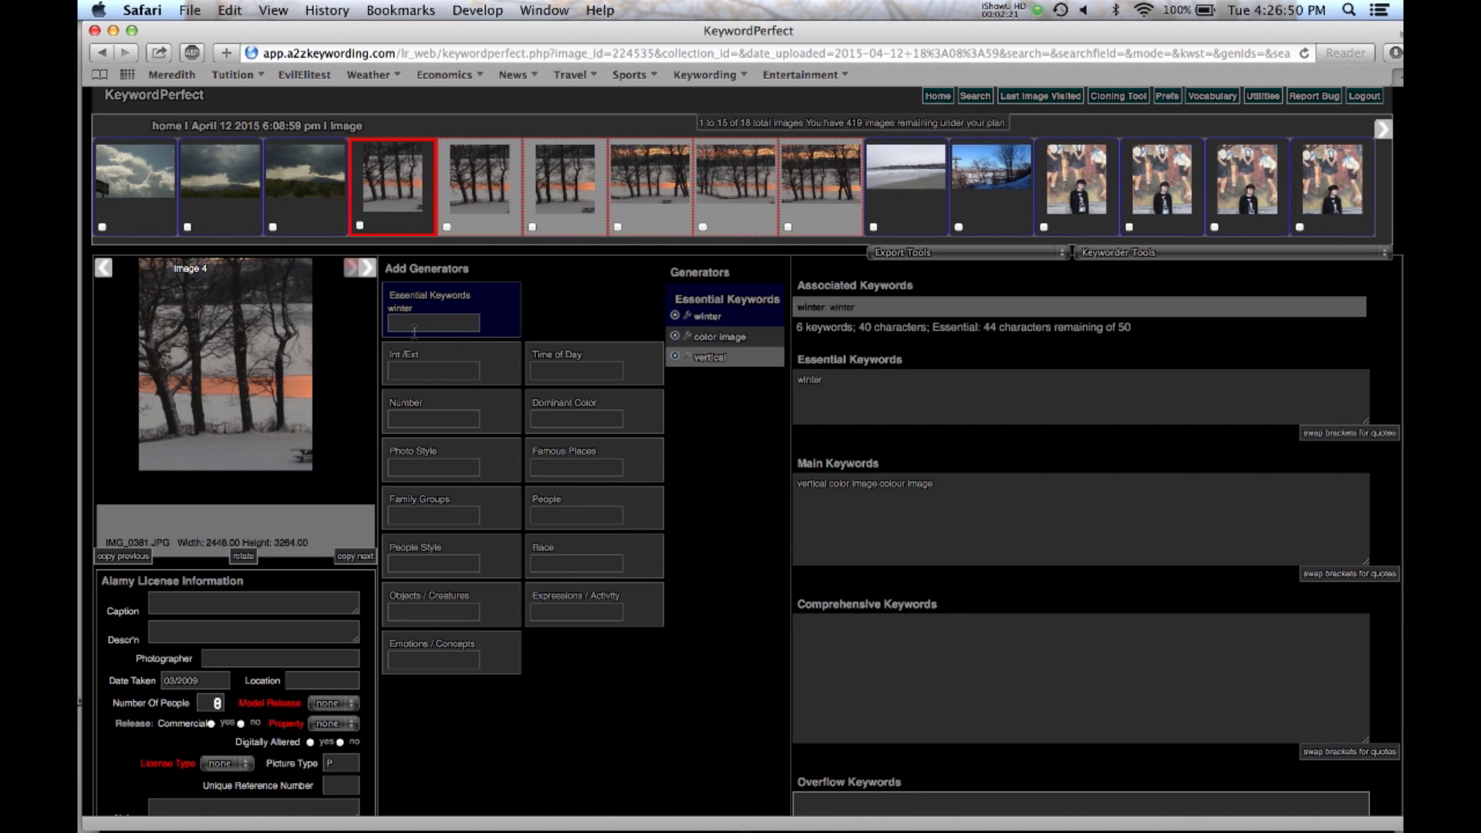
{"action": "left_click", "coordinate": [415, 327]}
{"action": "type", "text": "snow"}
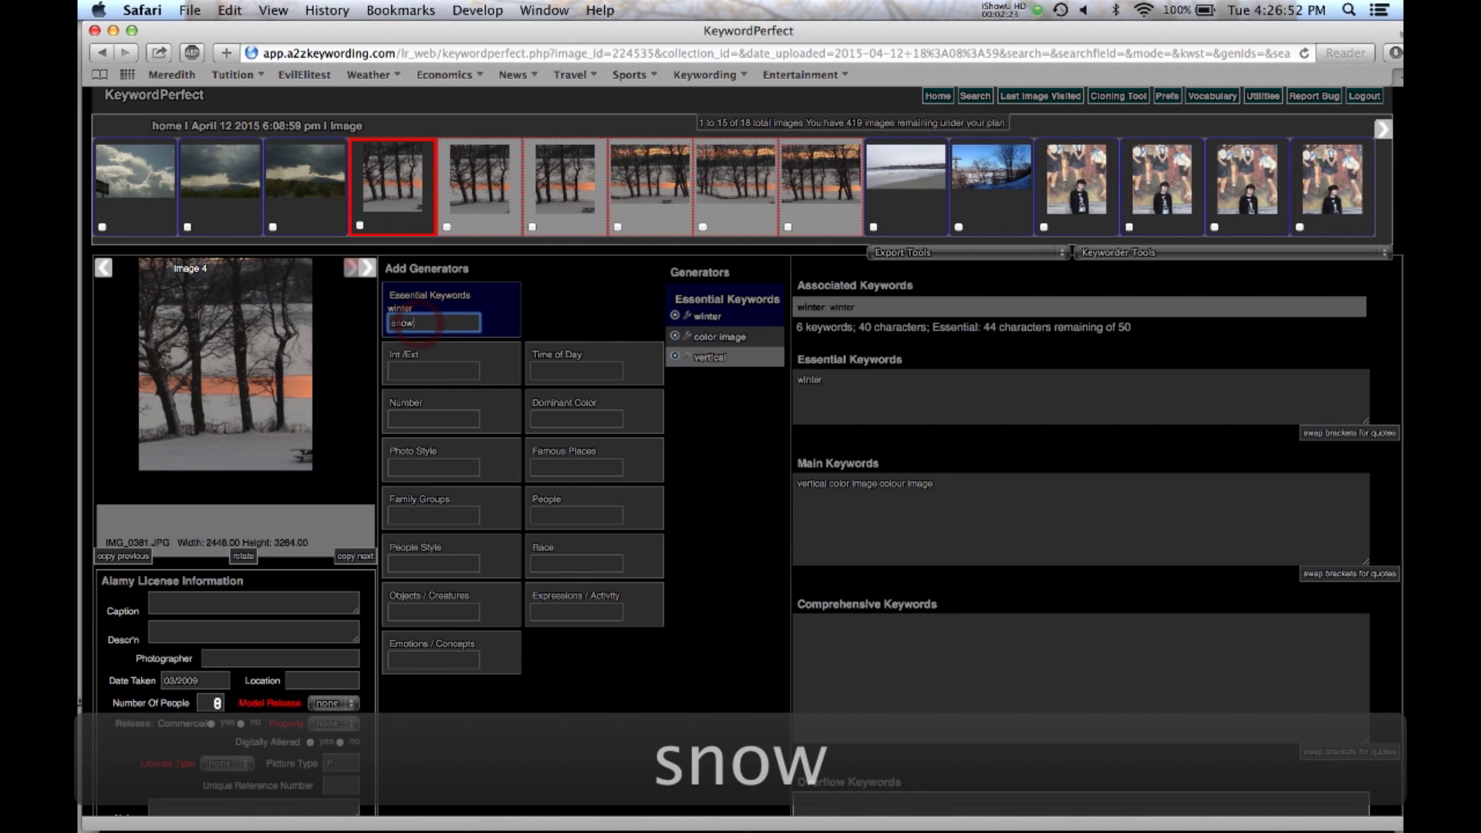
{"action": "left_click", "coordinate": [407, 350]}
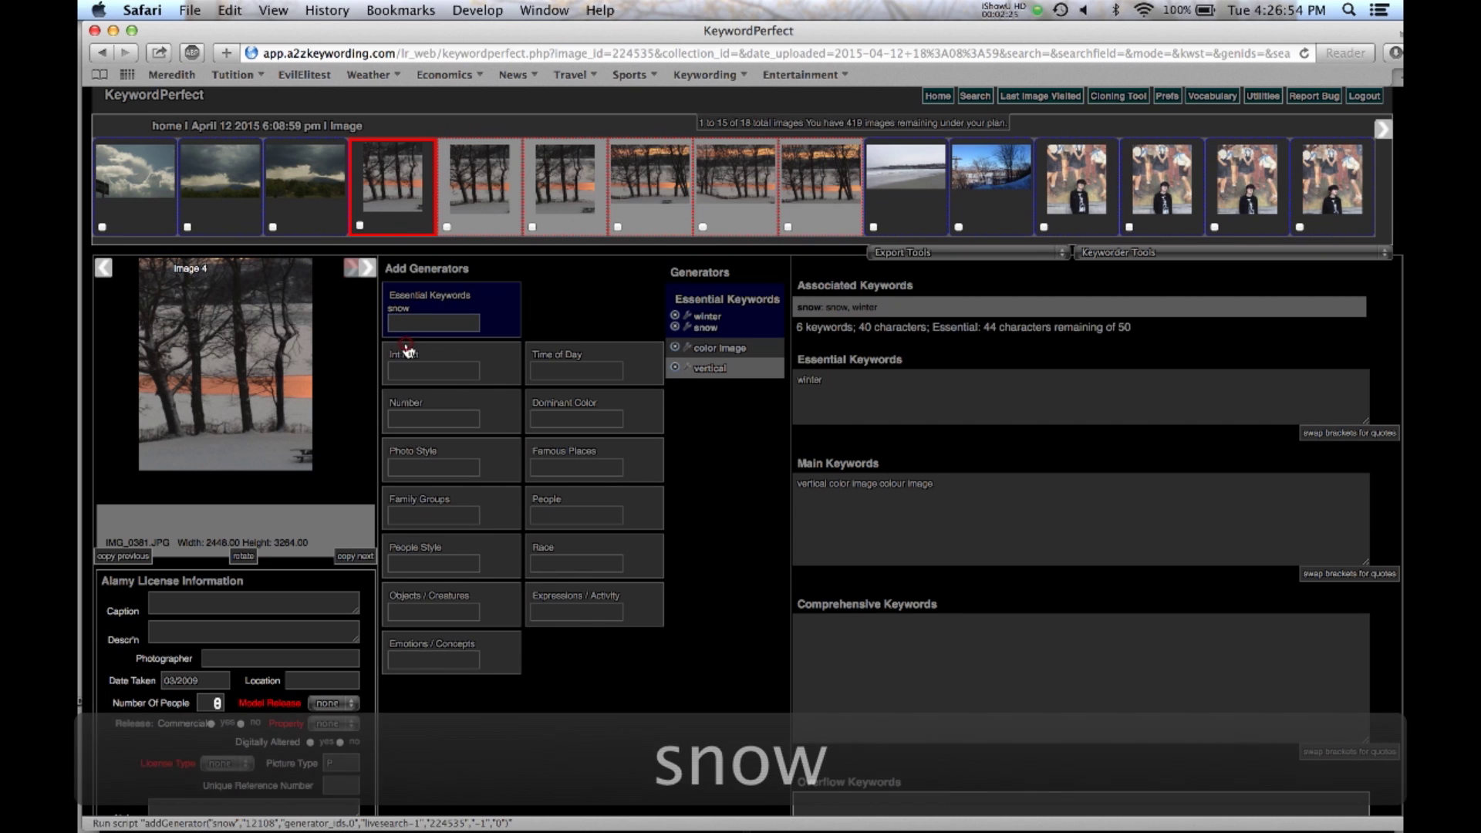
{"action": "left_click", "coordinate": [438, 317]}
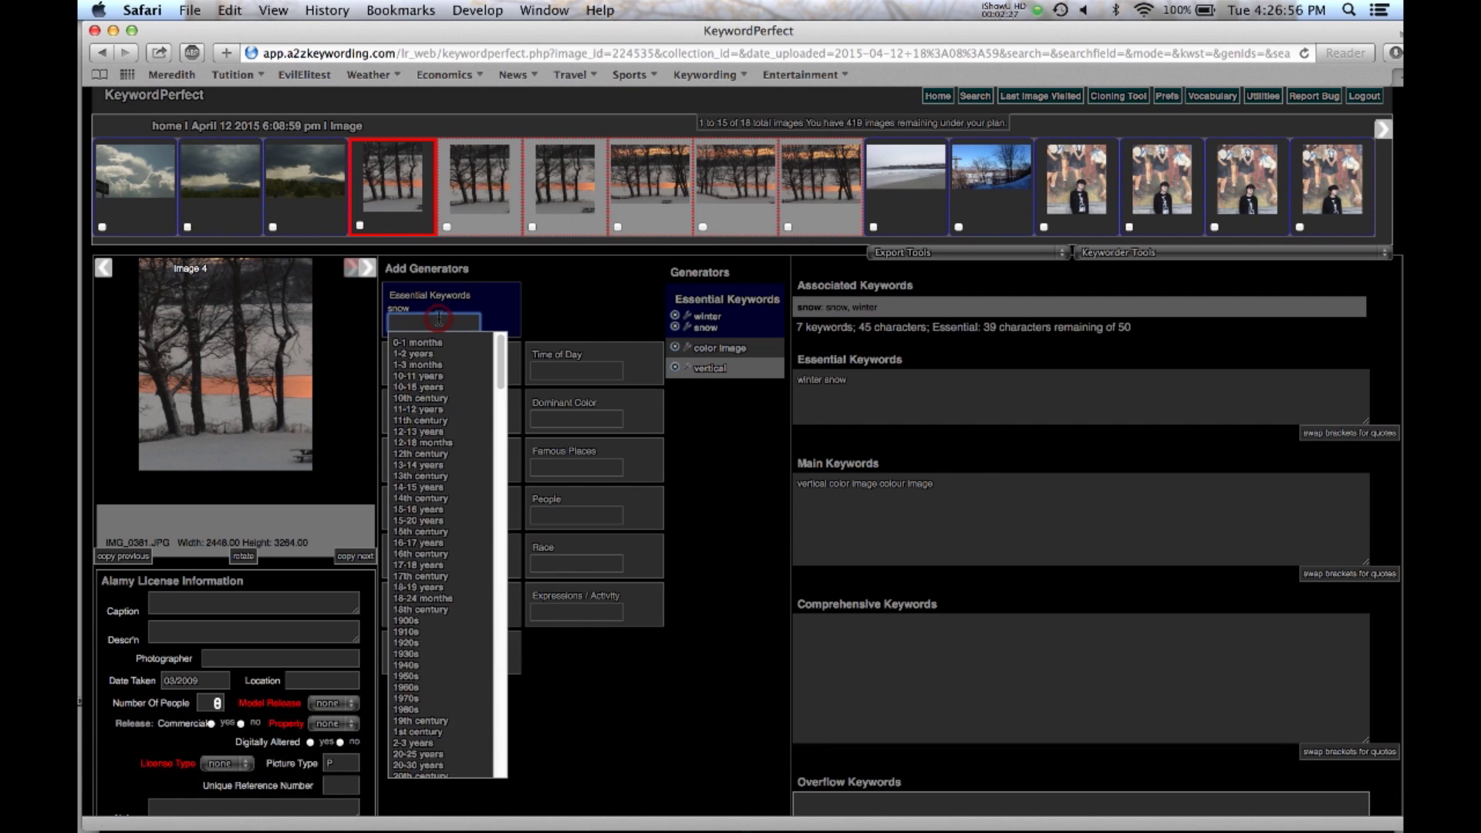
{"action": "type", "text": "hudson"}
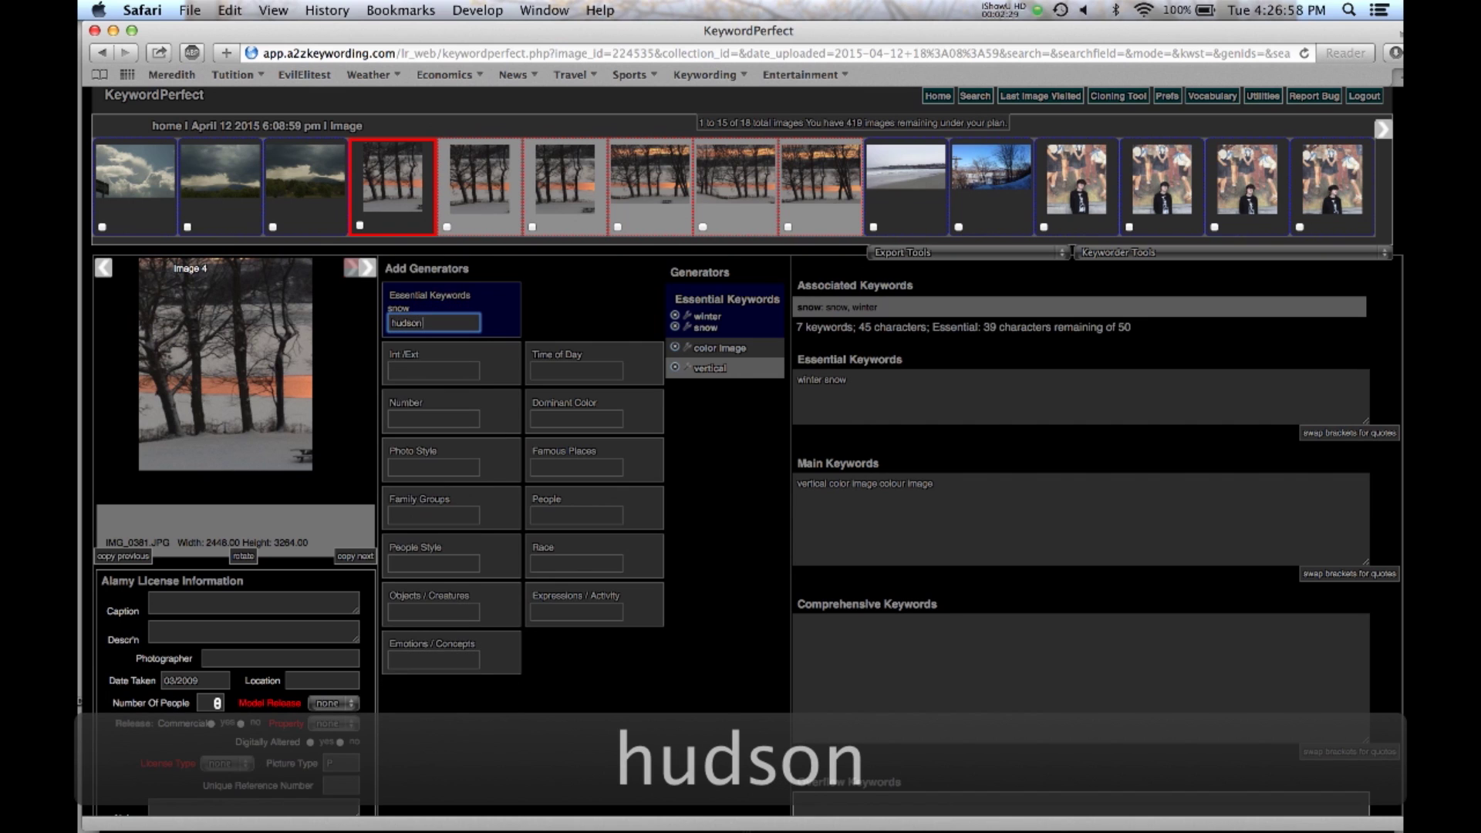
{"action": "left_click", "coordinate": [444, 342]}
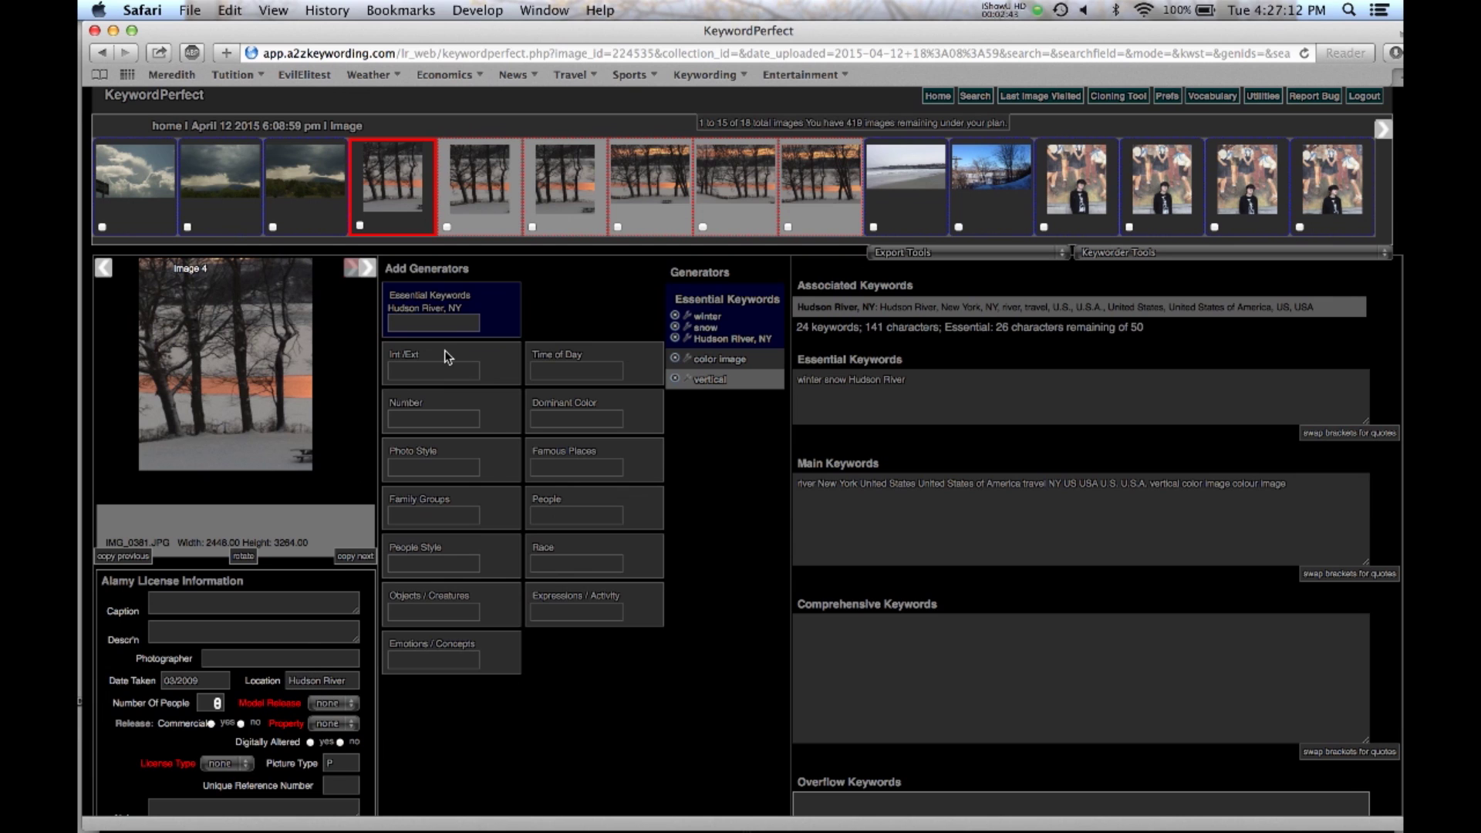
- Add radiance, sunset and tree as further essential keywords for image 4
{"action": "left_click", "coordinate": [440, 324]}
{"action": "type", "text": "ra"}
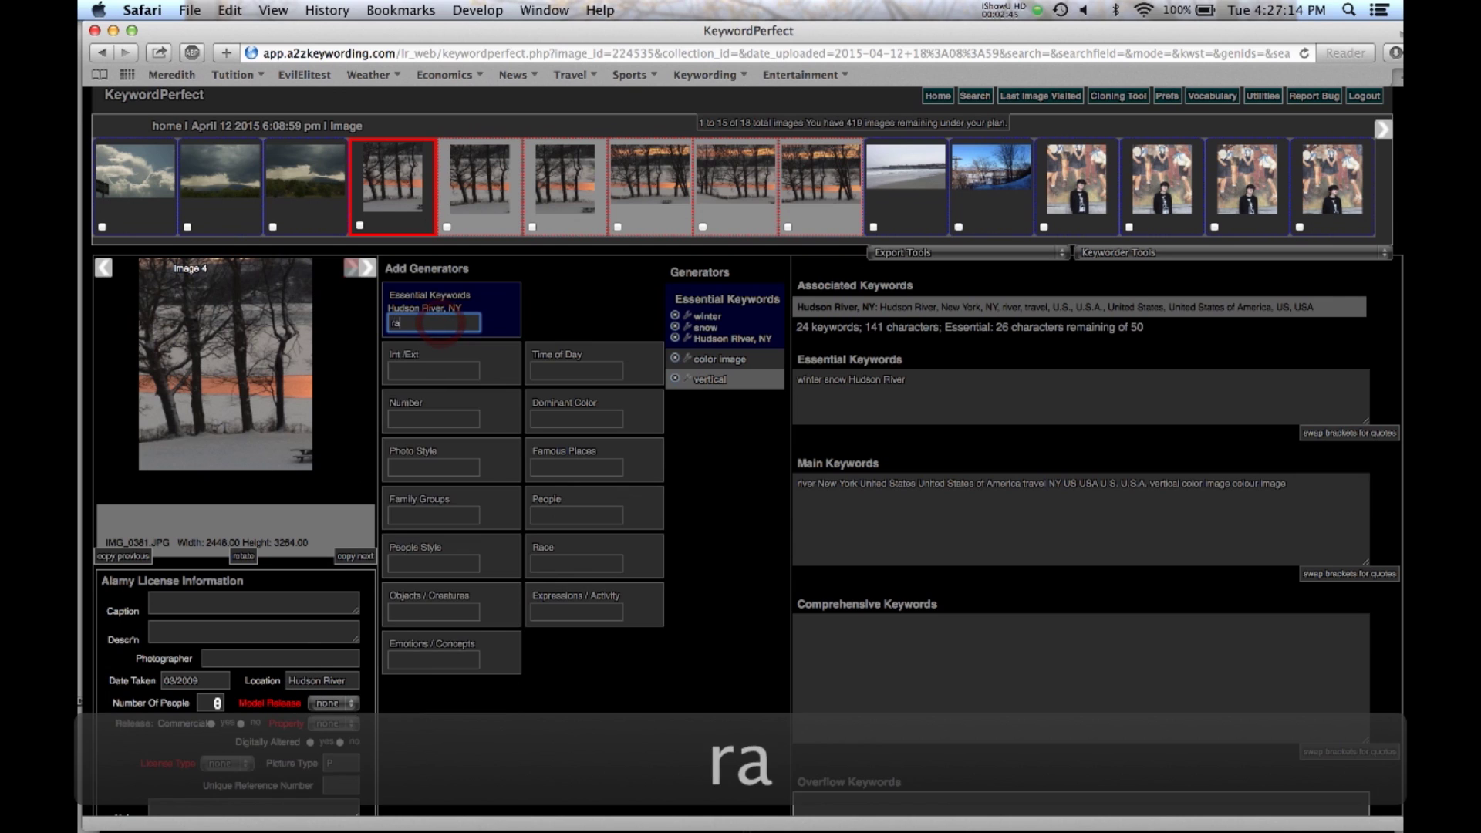
{"action": "type", "text": "dianc"}
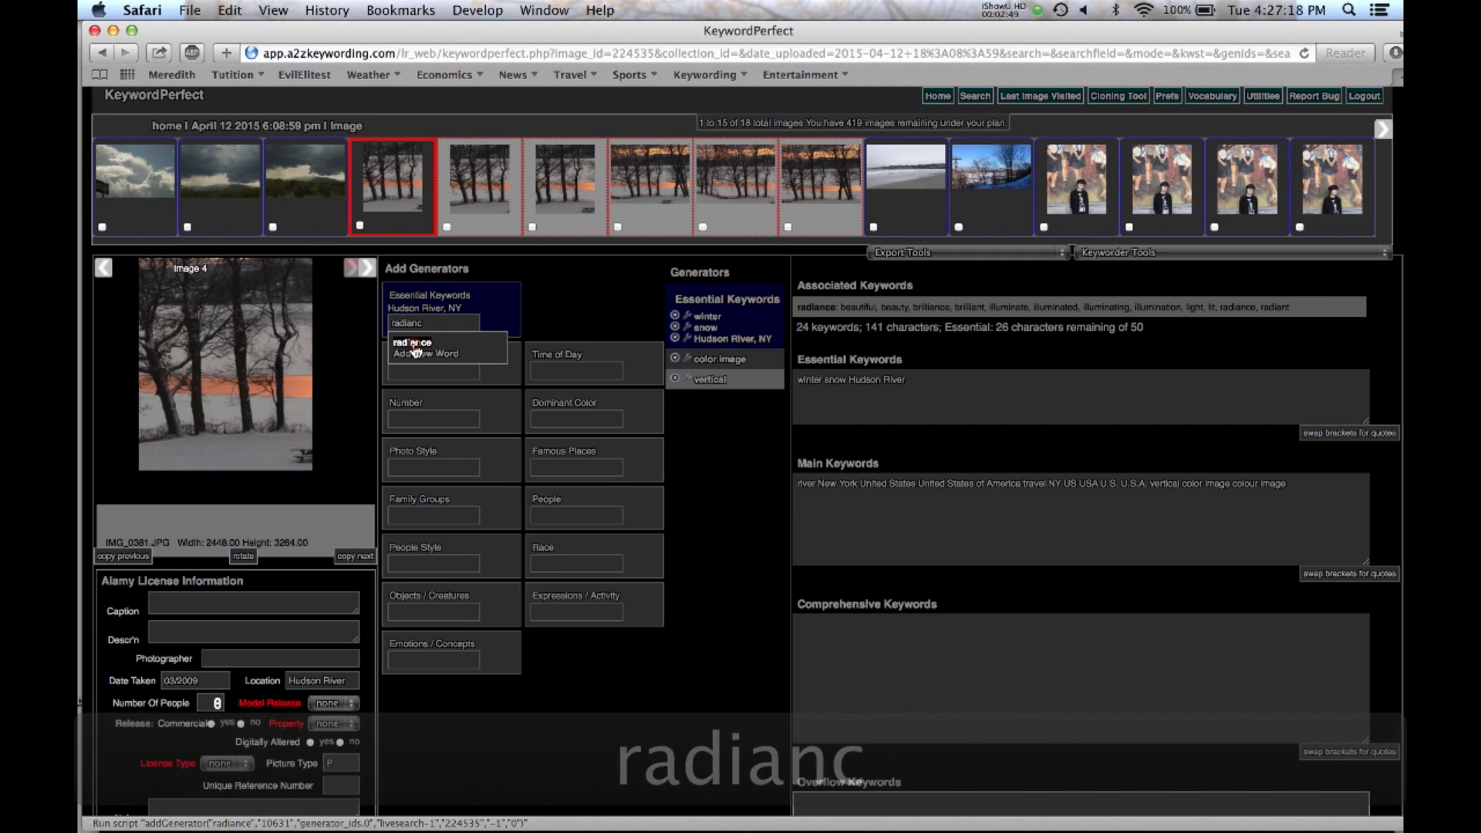
{"action": "left_click", "coordinate": [414, 343]}
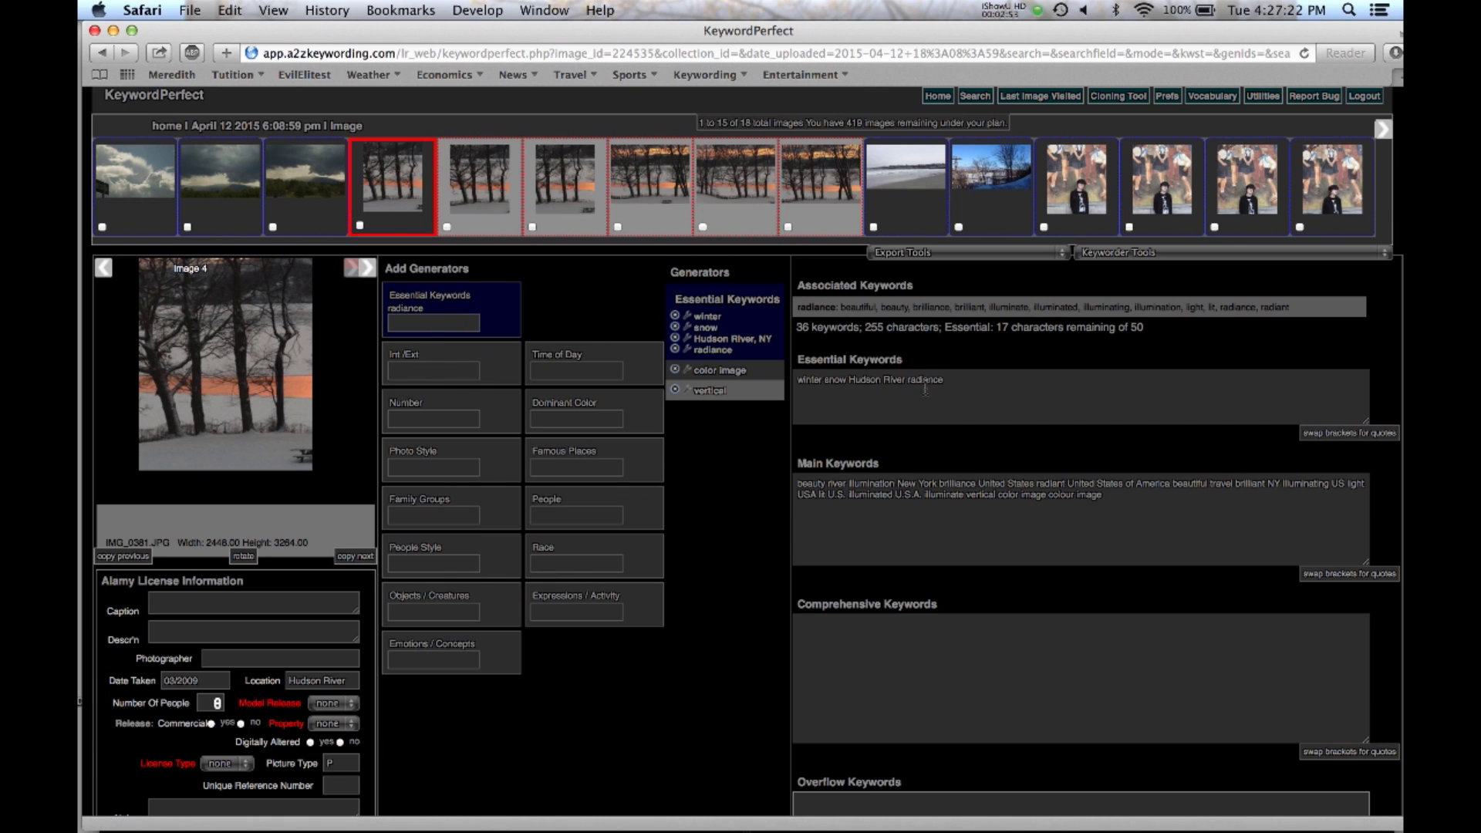
{"action": "left_click", "coordinate": [425, 324]}
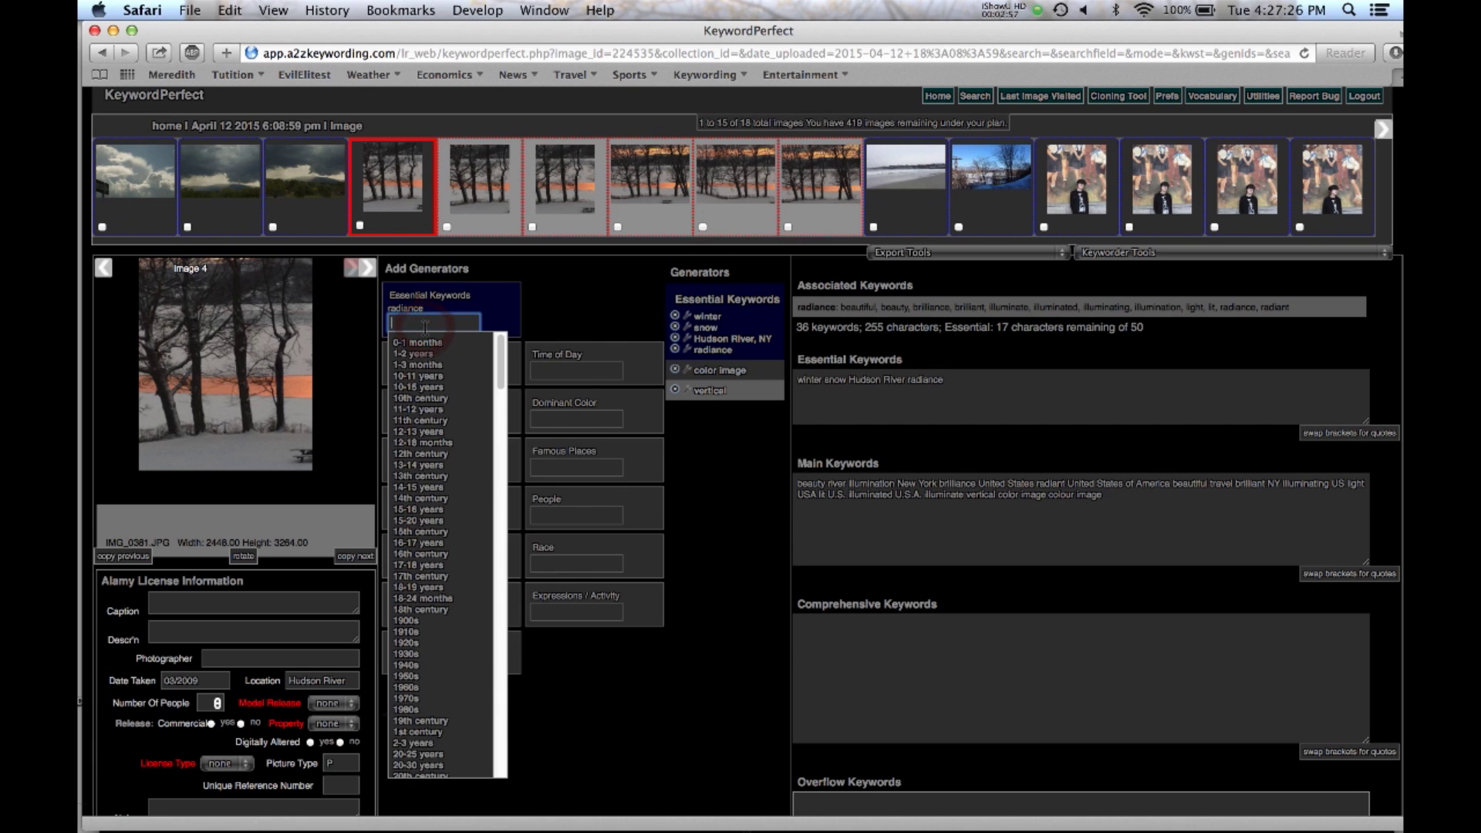
{"action": "type", "text": "sunset"}
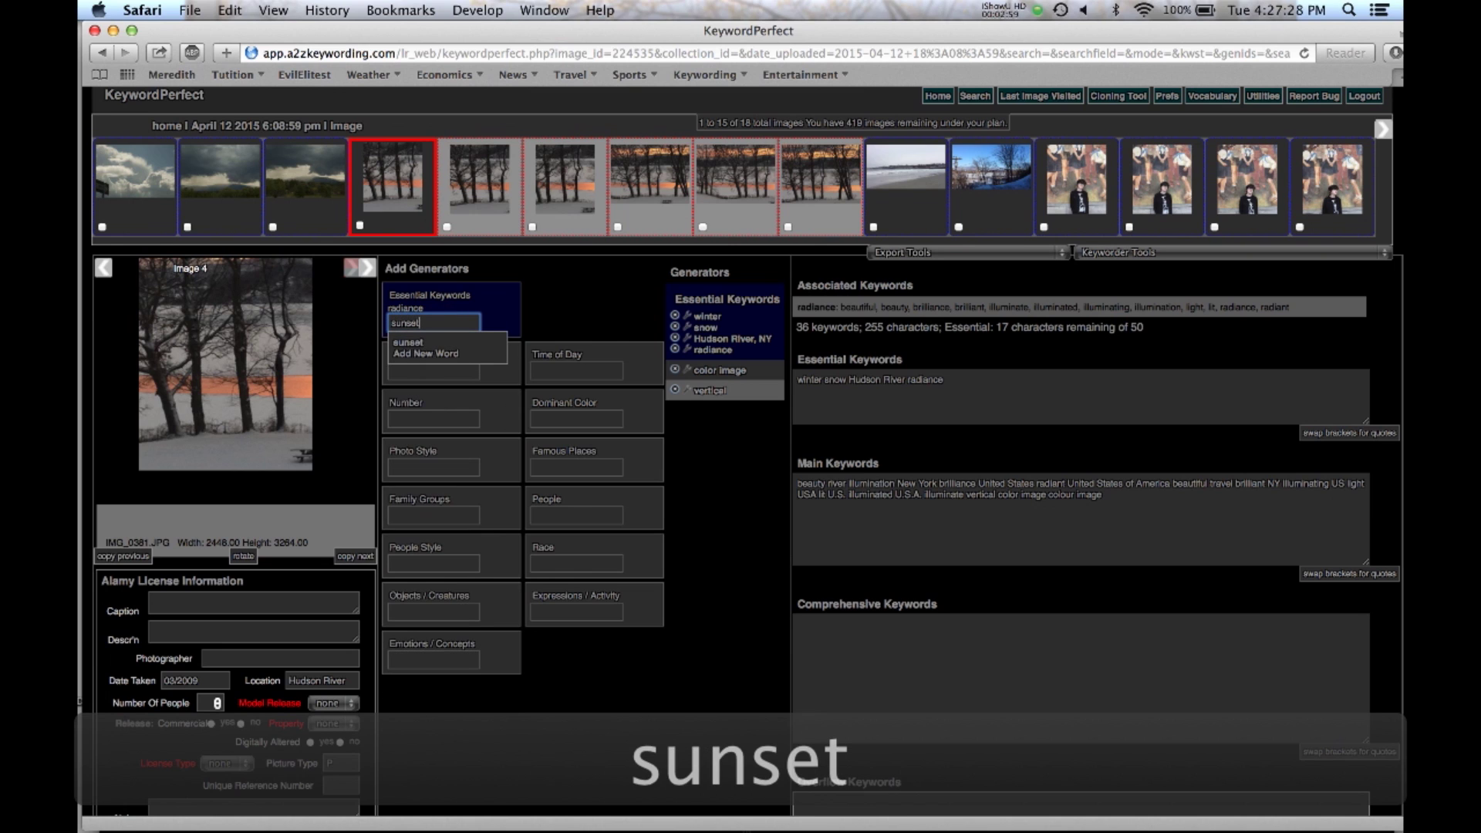
{"action": "left_click", "coordinate": [408, 342]}
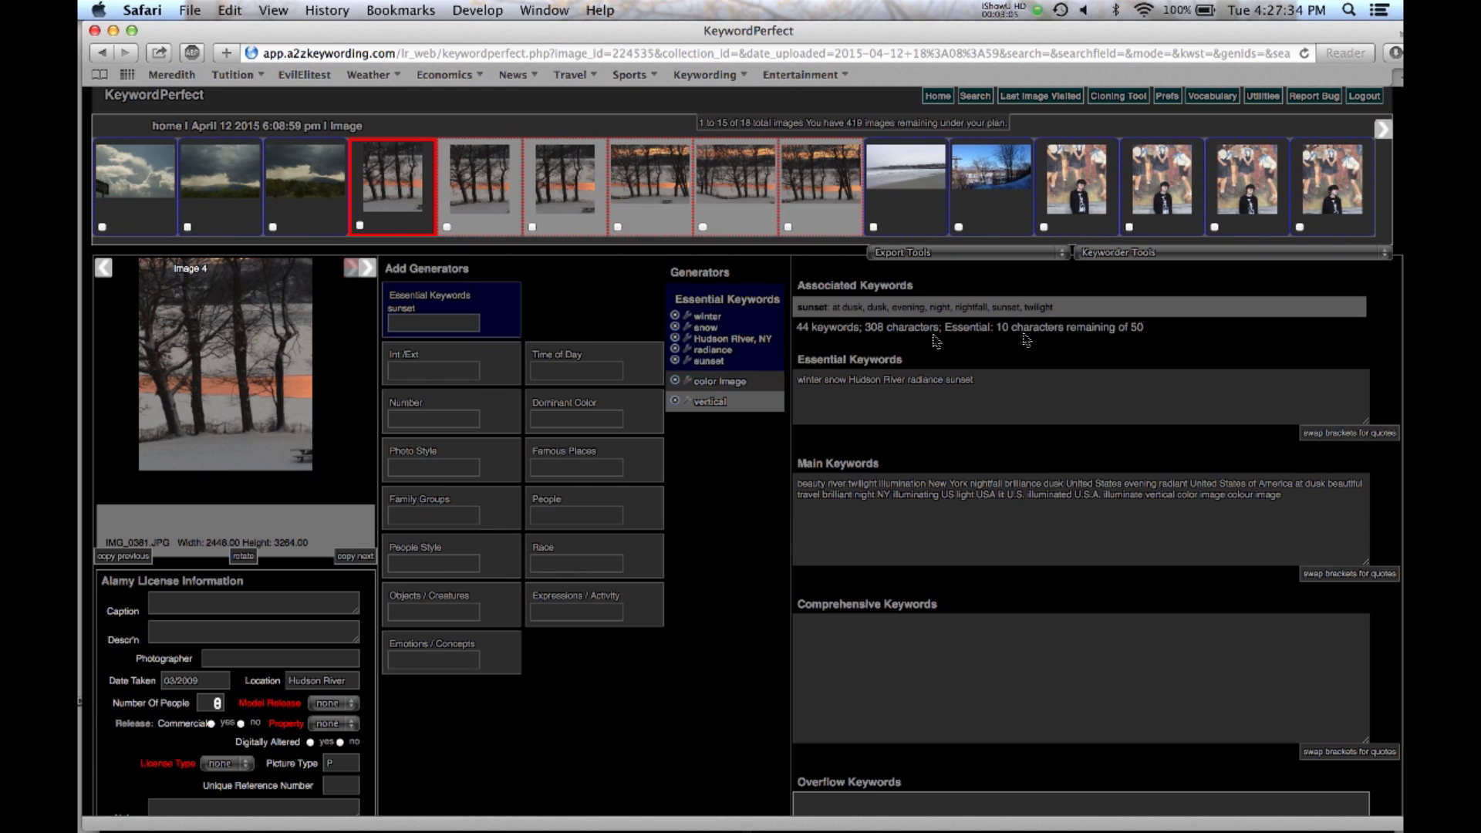
{"action": "left_click", "coordinate": [437, 324]}
{"action": "type", "text": "tr"}
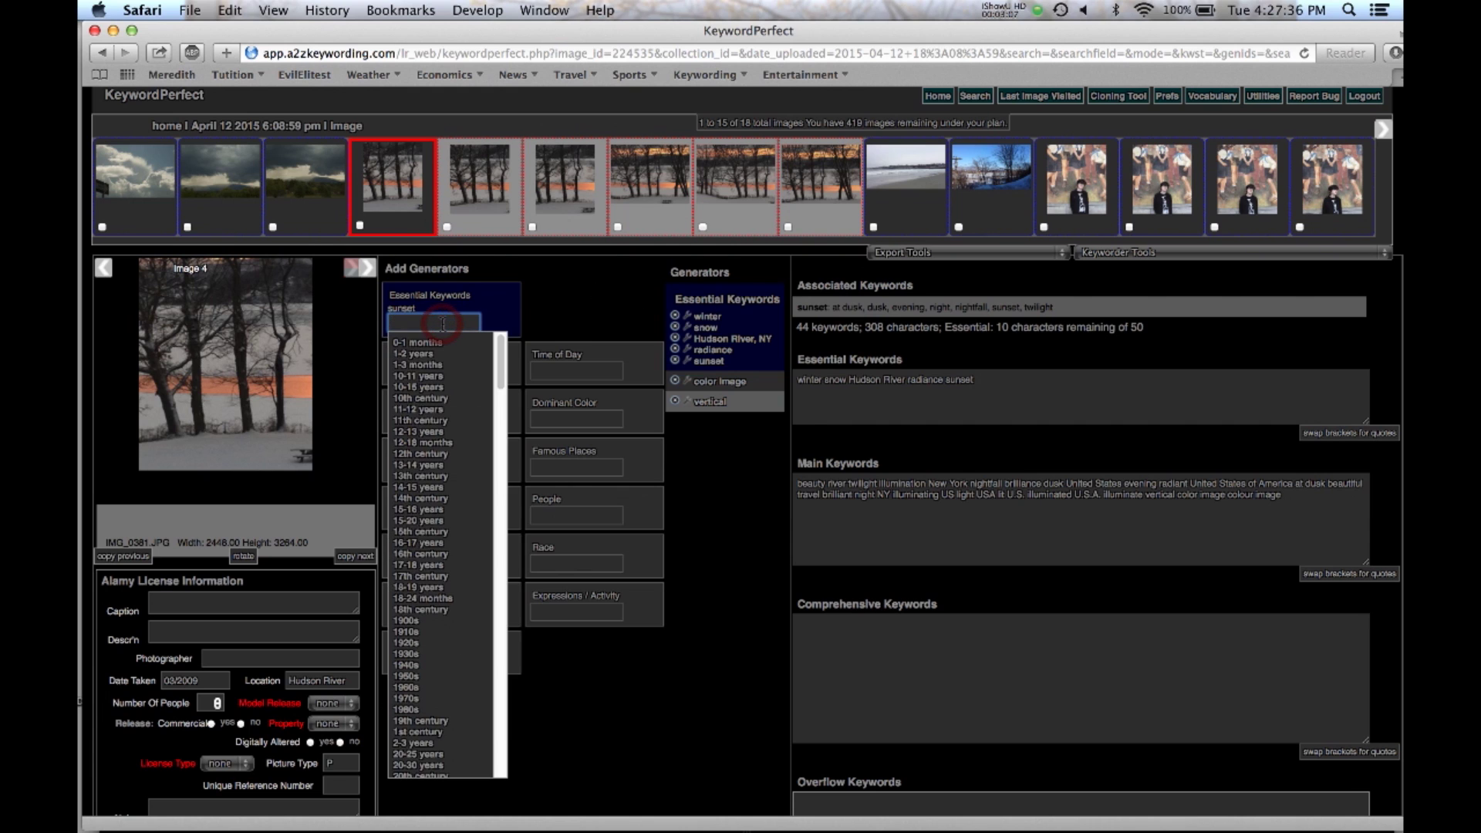
{"action": "type", "text": "ee "}
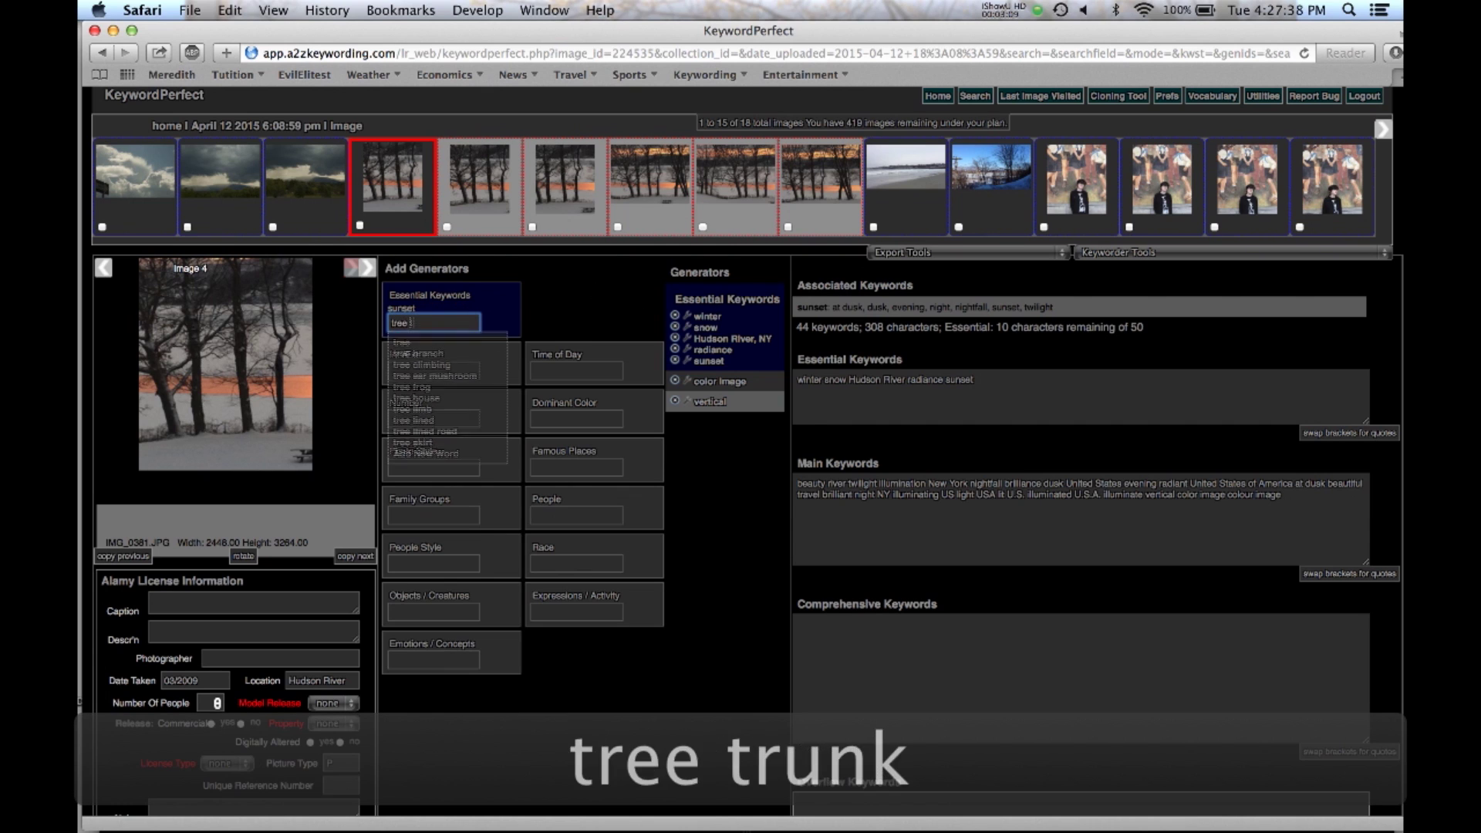
{"action": "type", "text": "trunk"}
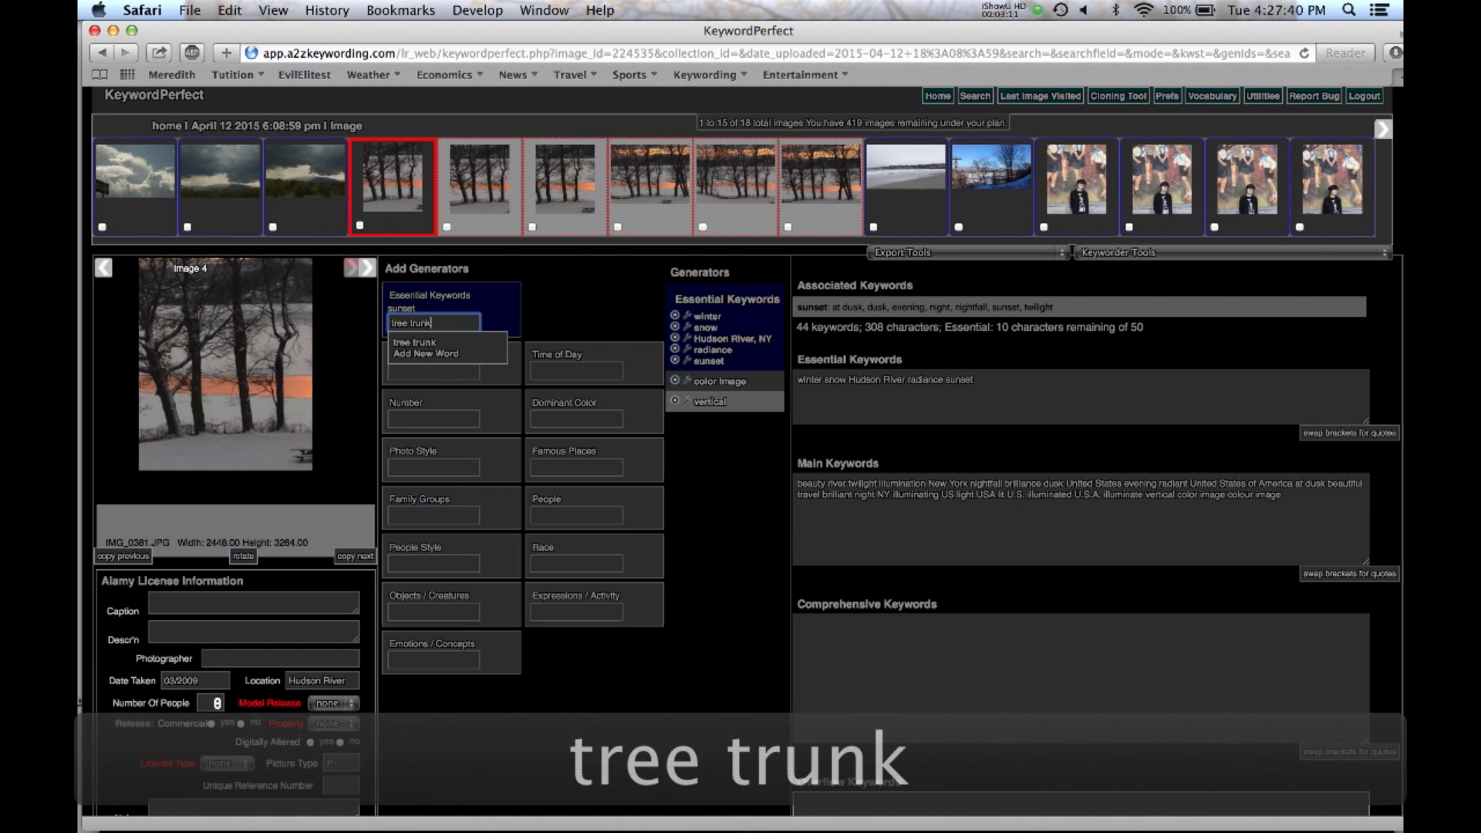
{"action": "key", "text": "Return"}
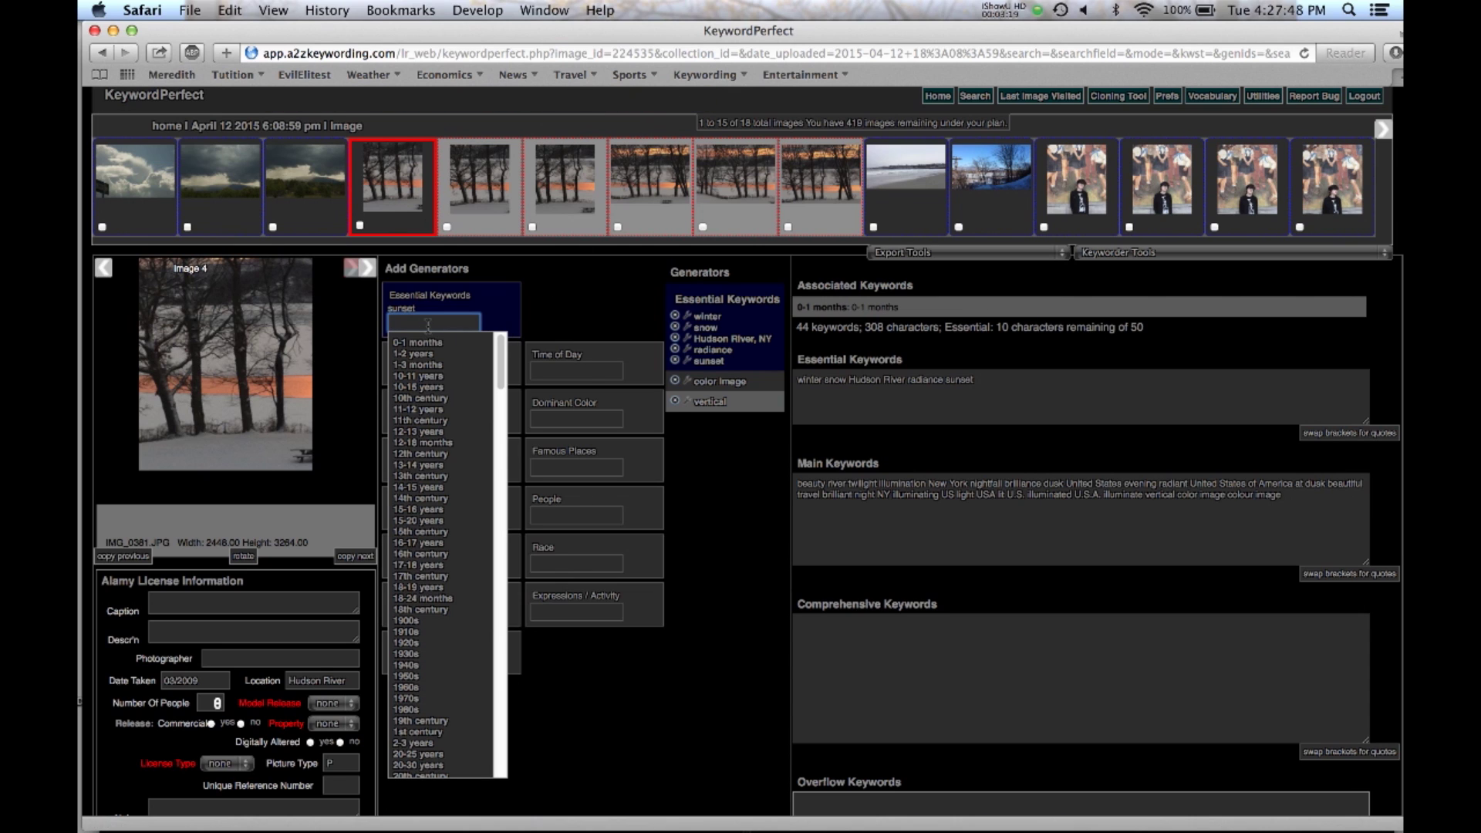
{"action": "type", "text": "tree"}
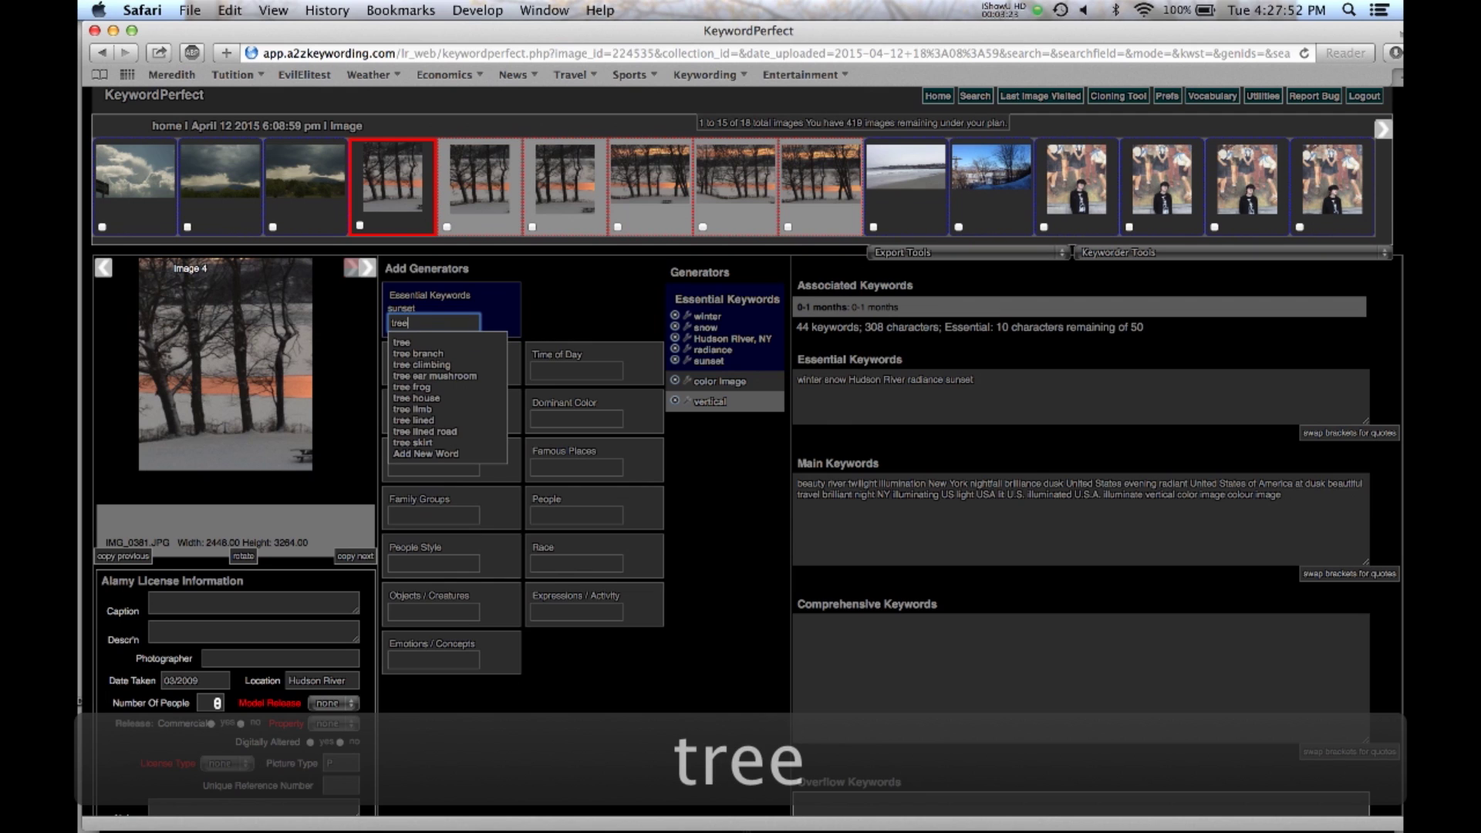
{"action": "left_click", "coordinate": [401, 342]}
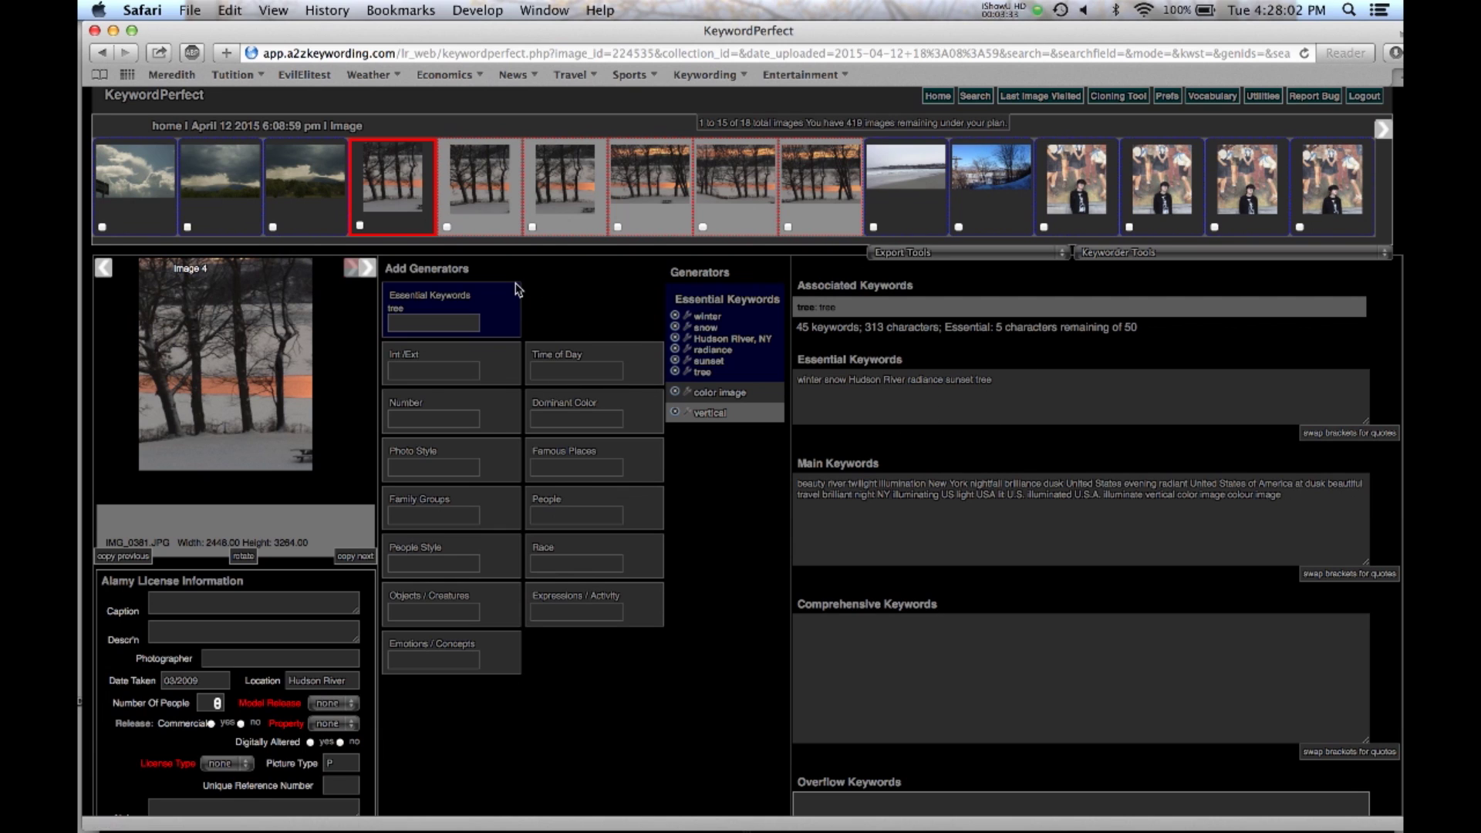
- Mark photos 5, 6 and 7 and copy image 4's generators and keywords onto them
{"action": "left_click", "coordinate": [448, 226]}
{"action": "left_click", "coordinate": [532, 226]}
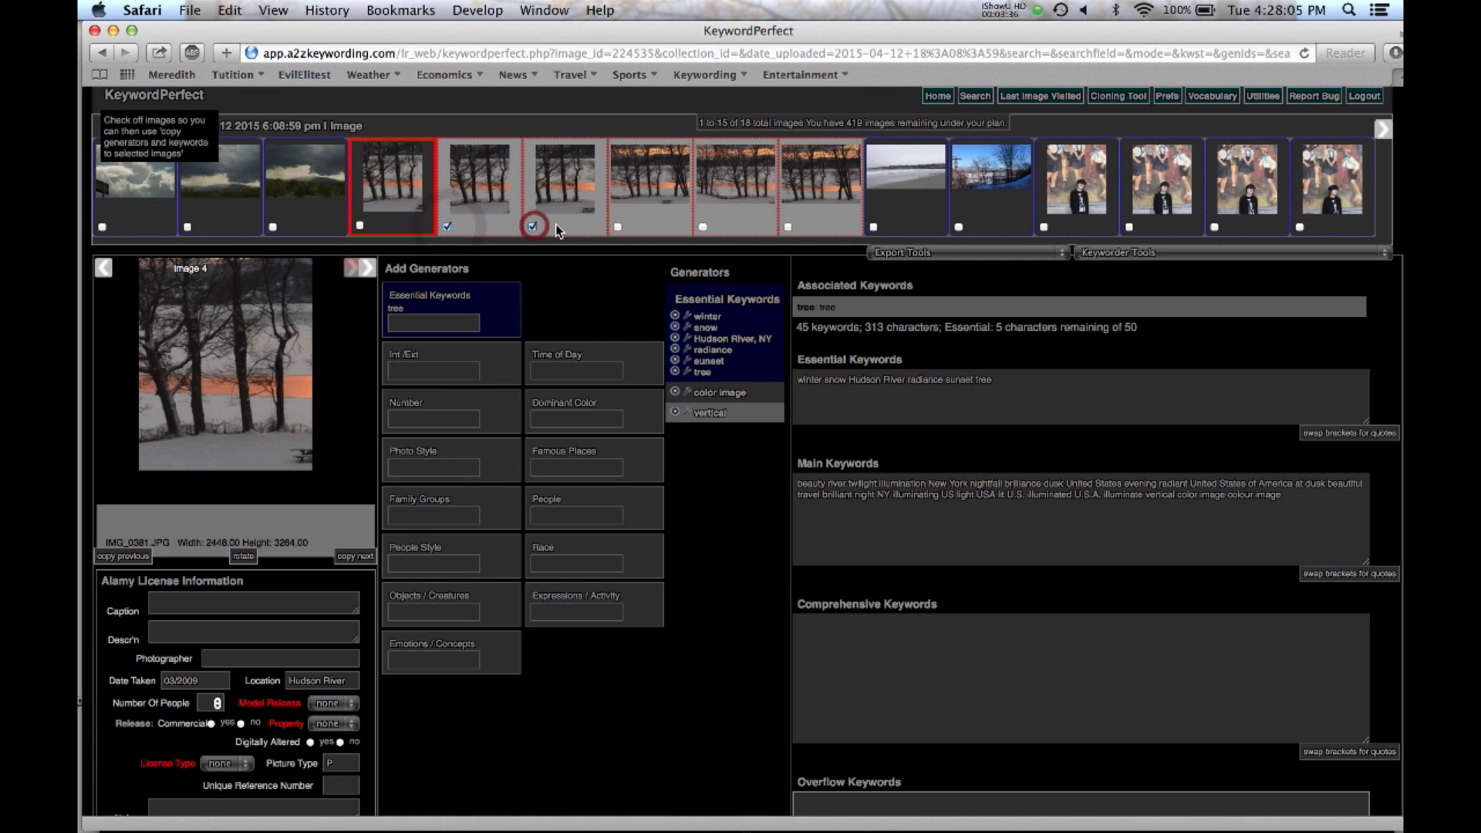
{"action": "left_click", "coordinate": [617, 227]}
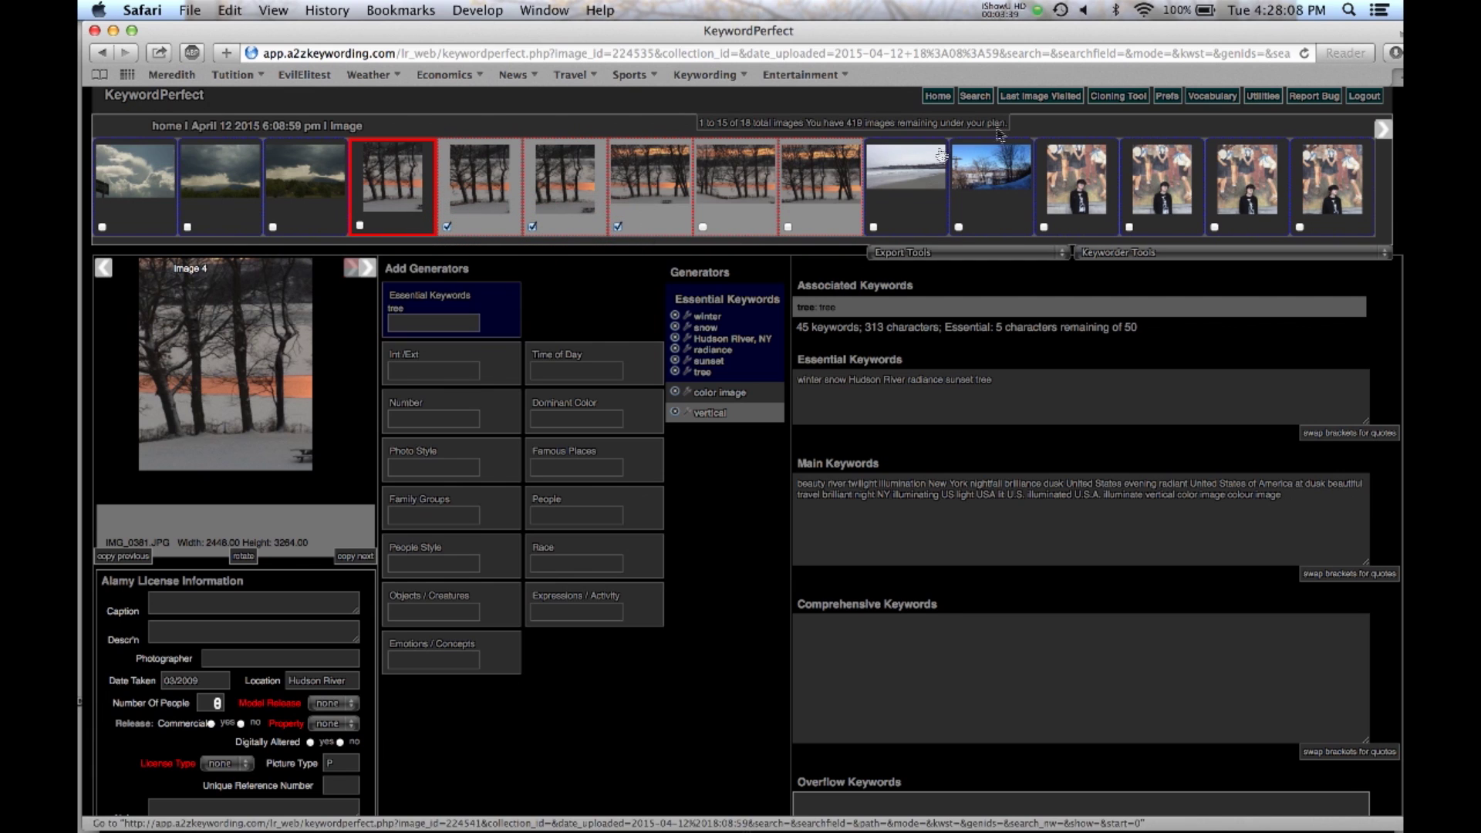
{"action": "left_click", "coordinate": [1125, 255]}
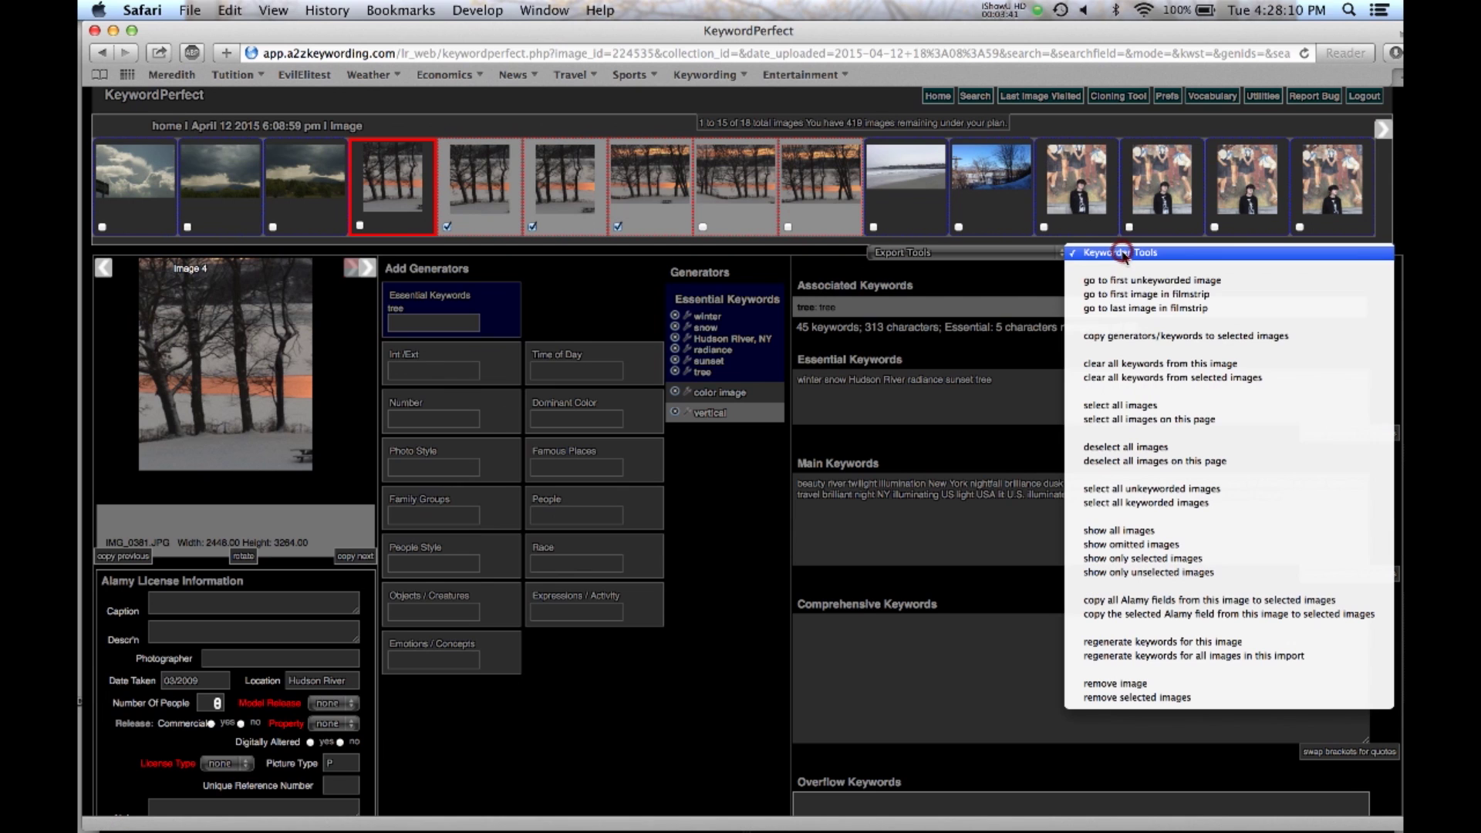
{"action": "left_click", "coordinate": [1136, 337]}
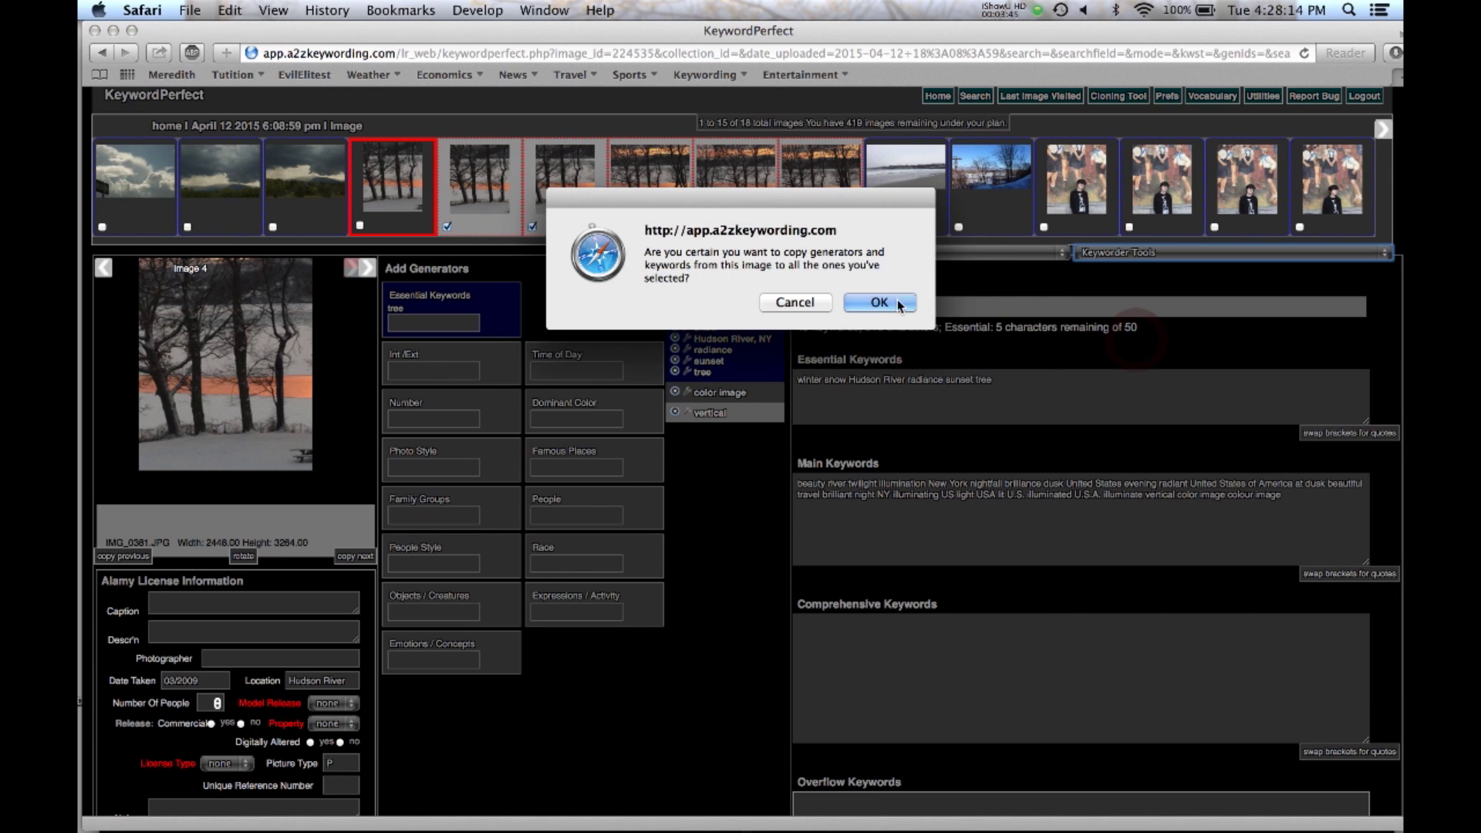
{"action": "left_click", "coordinate": [886, 302]}
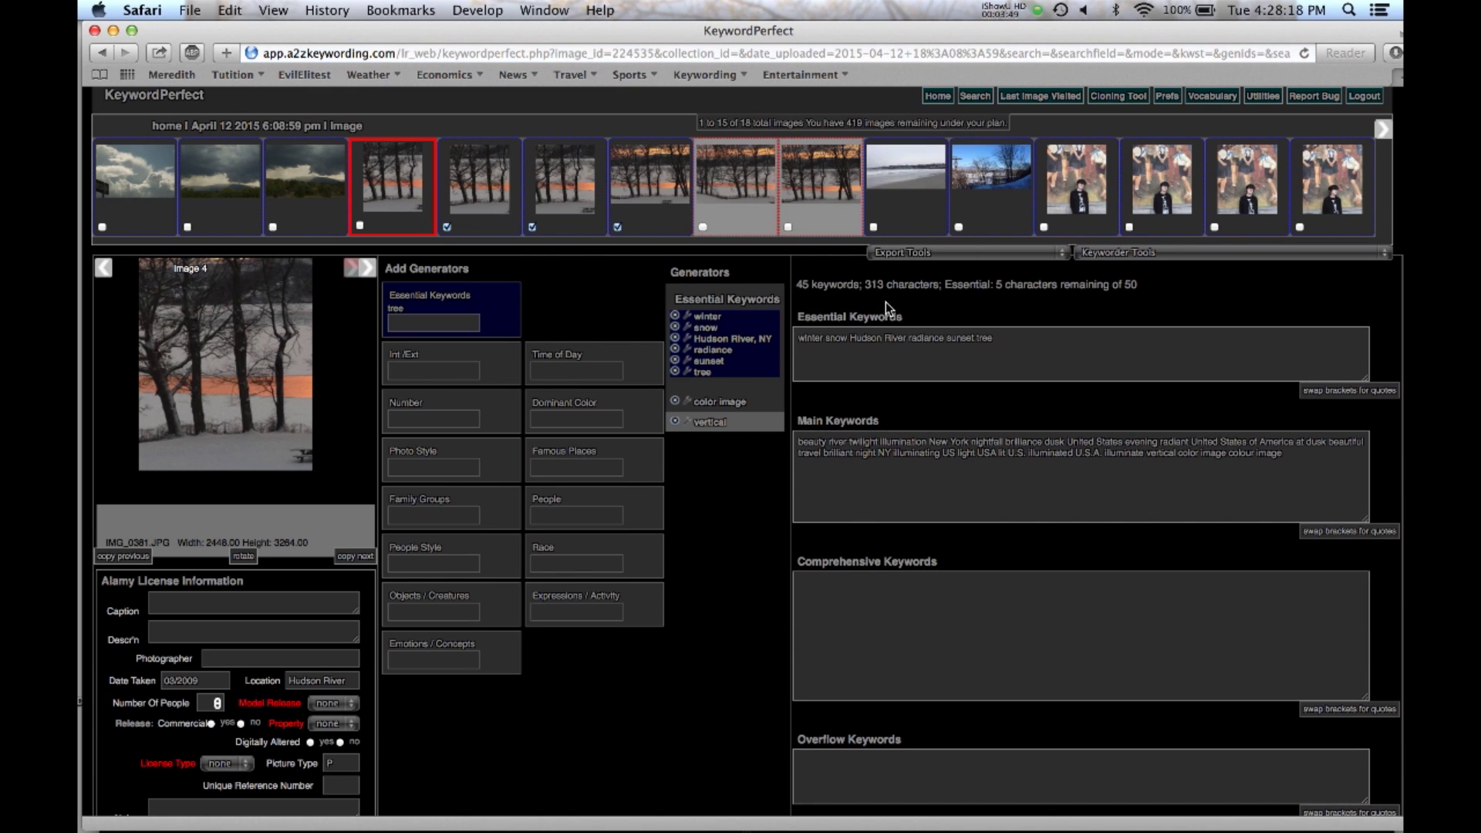
{"action": "left_click", "coordinate": [647, 188]}
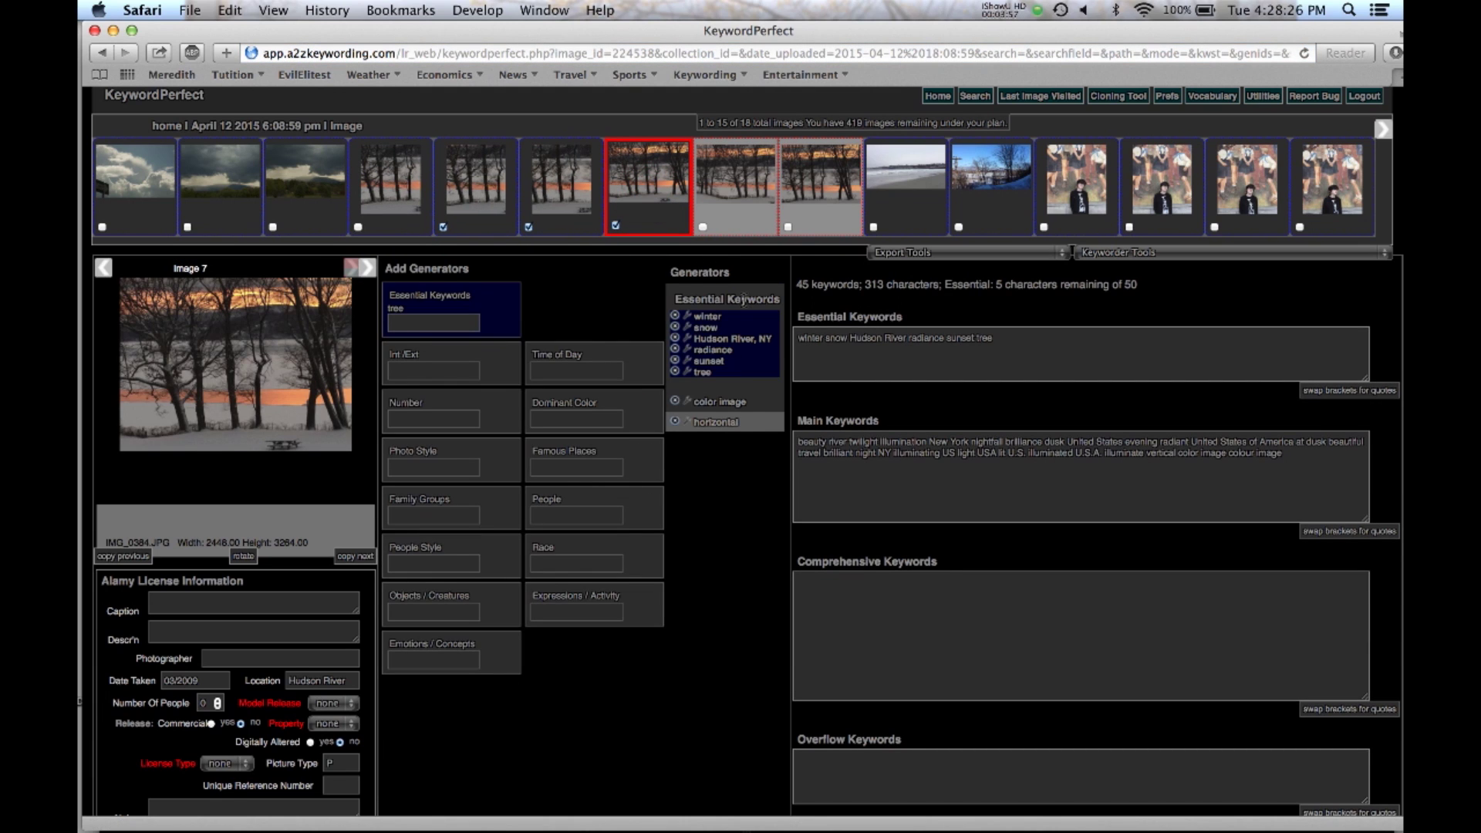
- Delete image 7's tree generator and add mountain as an essential keyword instead
{"action": "left_click", "coordinate": [678, 374]}
{"action": "left_click", "coordinate": [425, 324]}
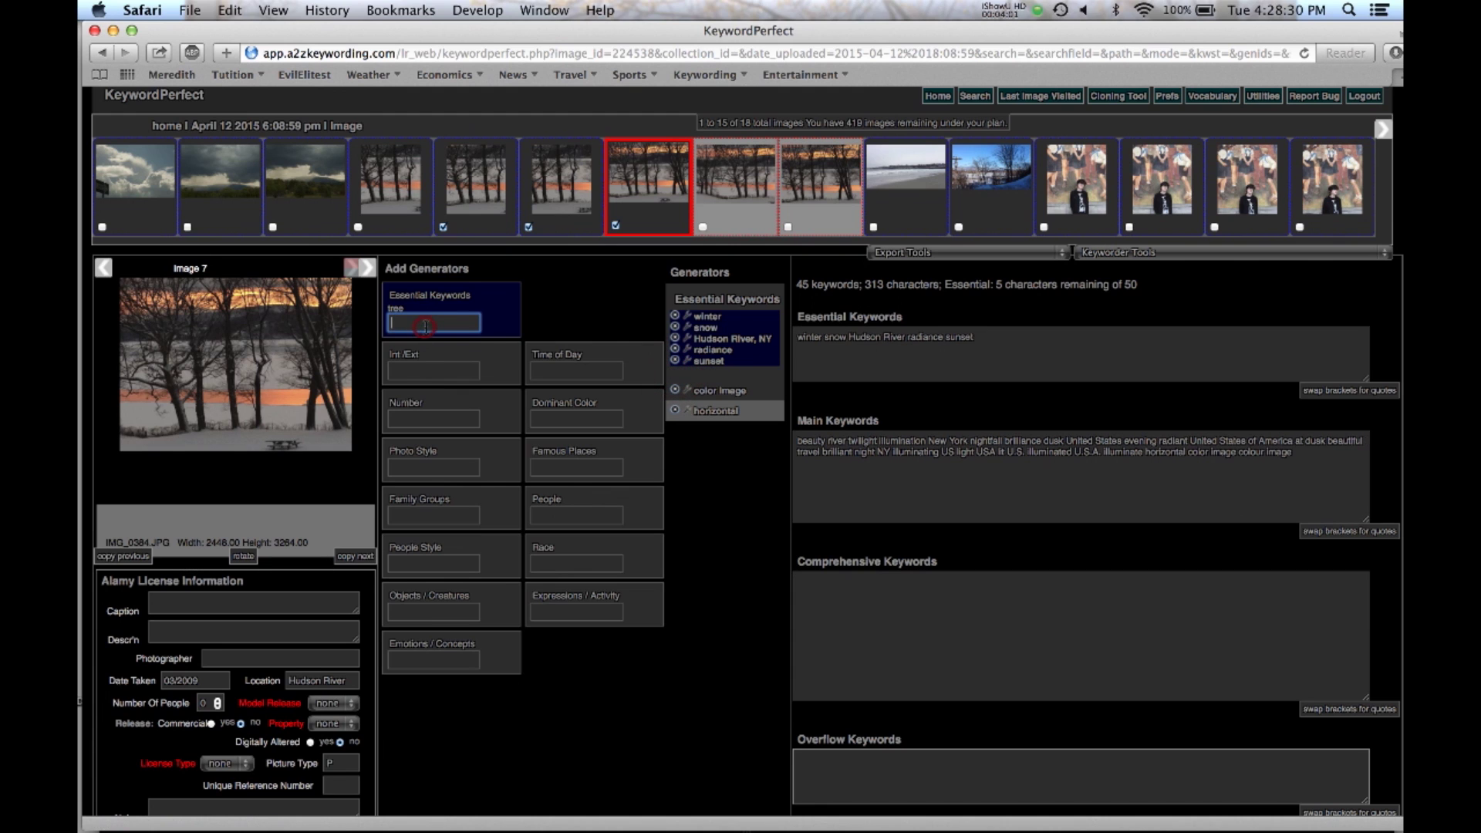
{"action": "type", "text": "mountain"}
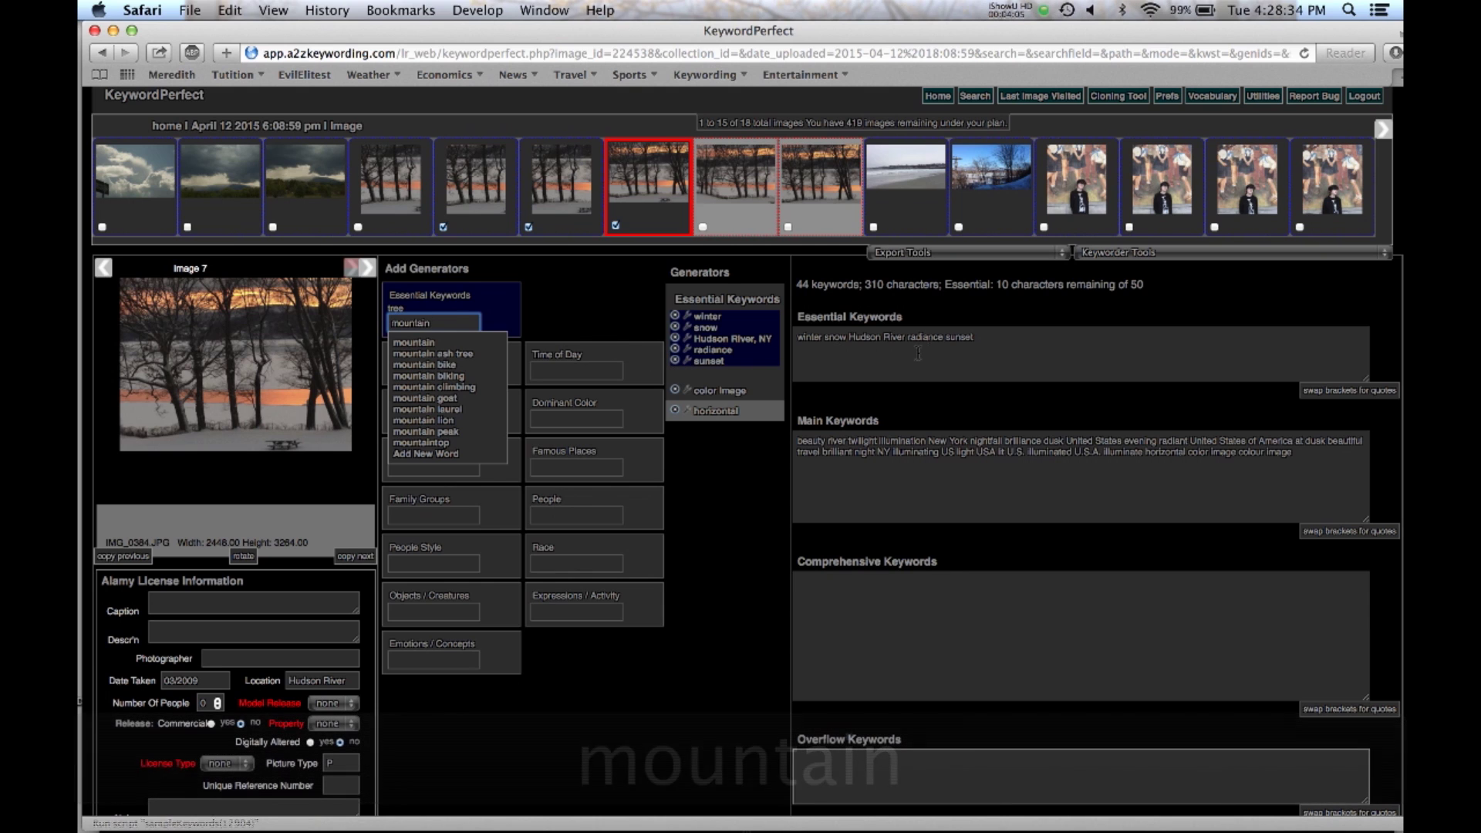
{"action": "left_click", "coordinate": [422, 342]}
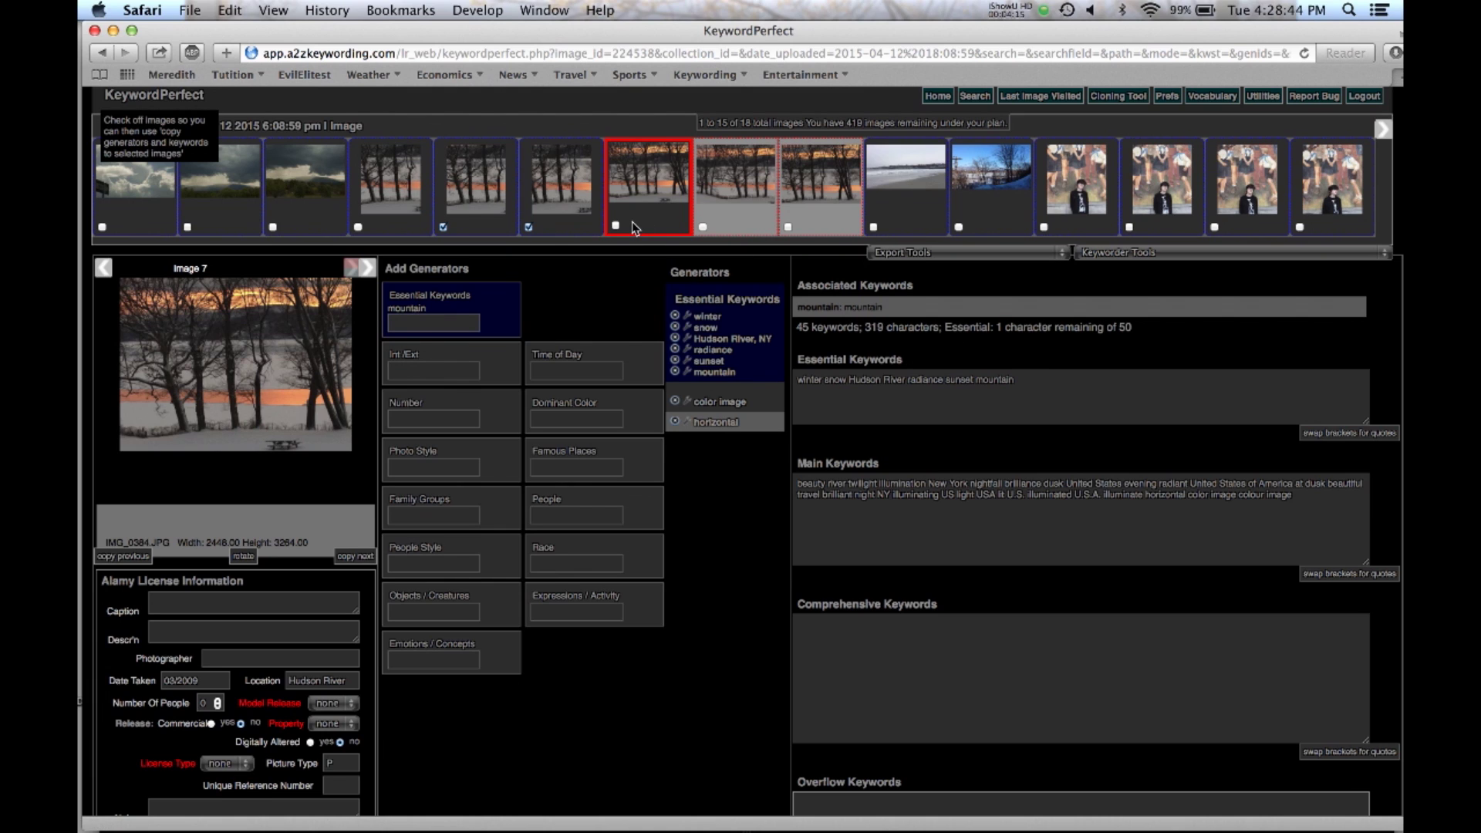
- Clone image 7's keywords onto both similar sunset shots and leave the Cloning Tool
{"action": "left_click", "coordinate": [1120, 97]}
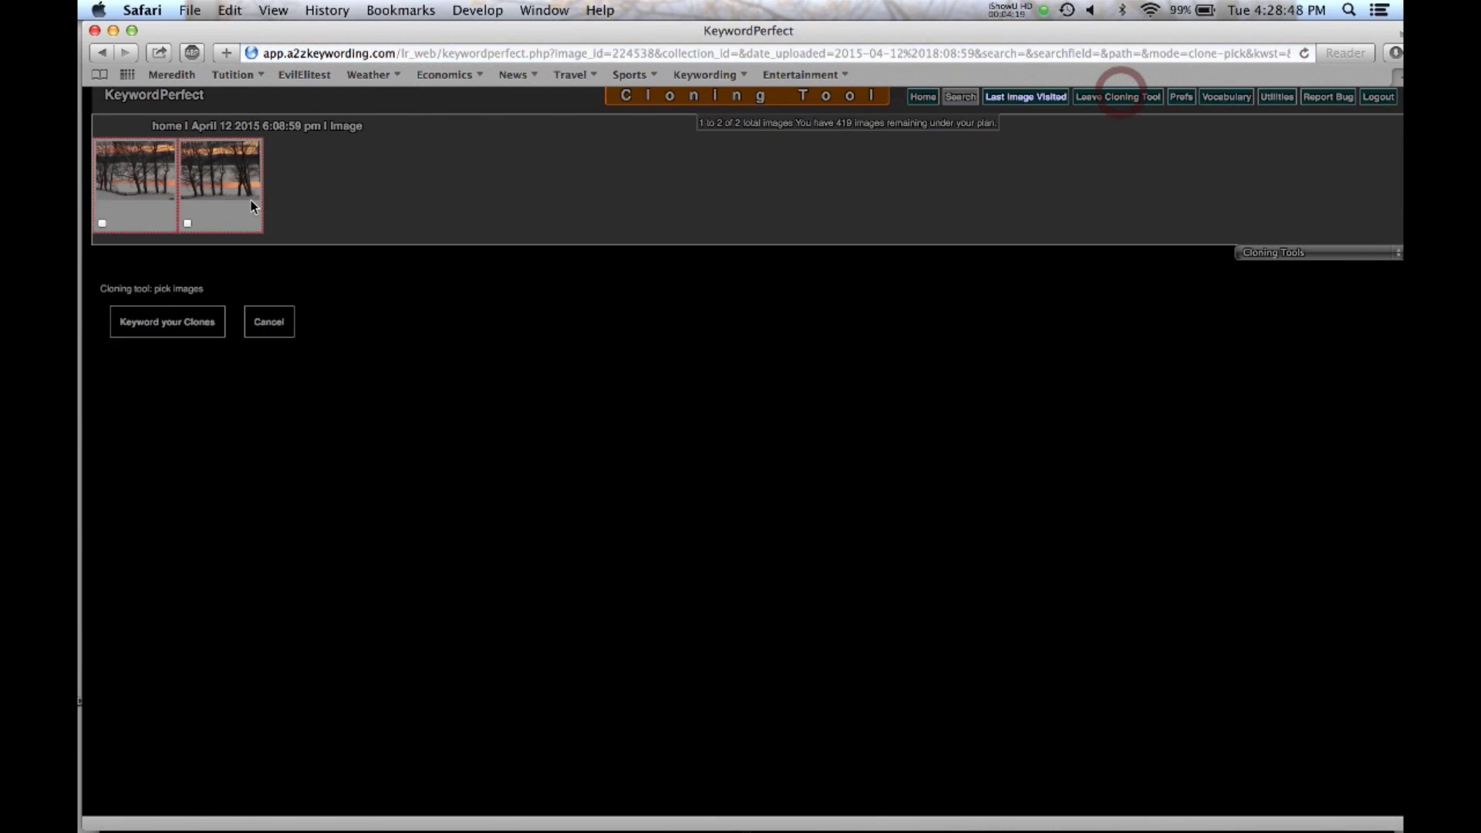
{"action": "left_click", "coordinate": [101, 222]}
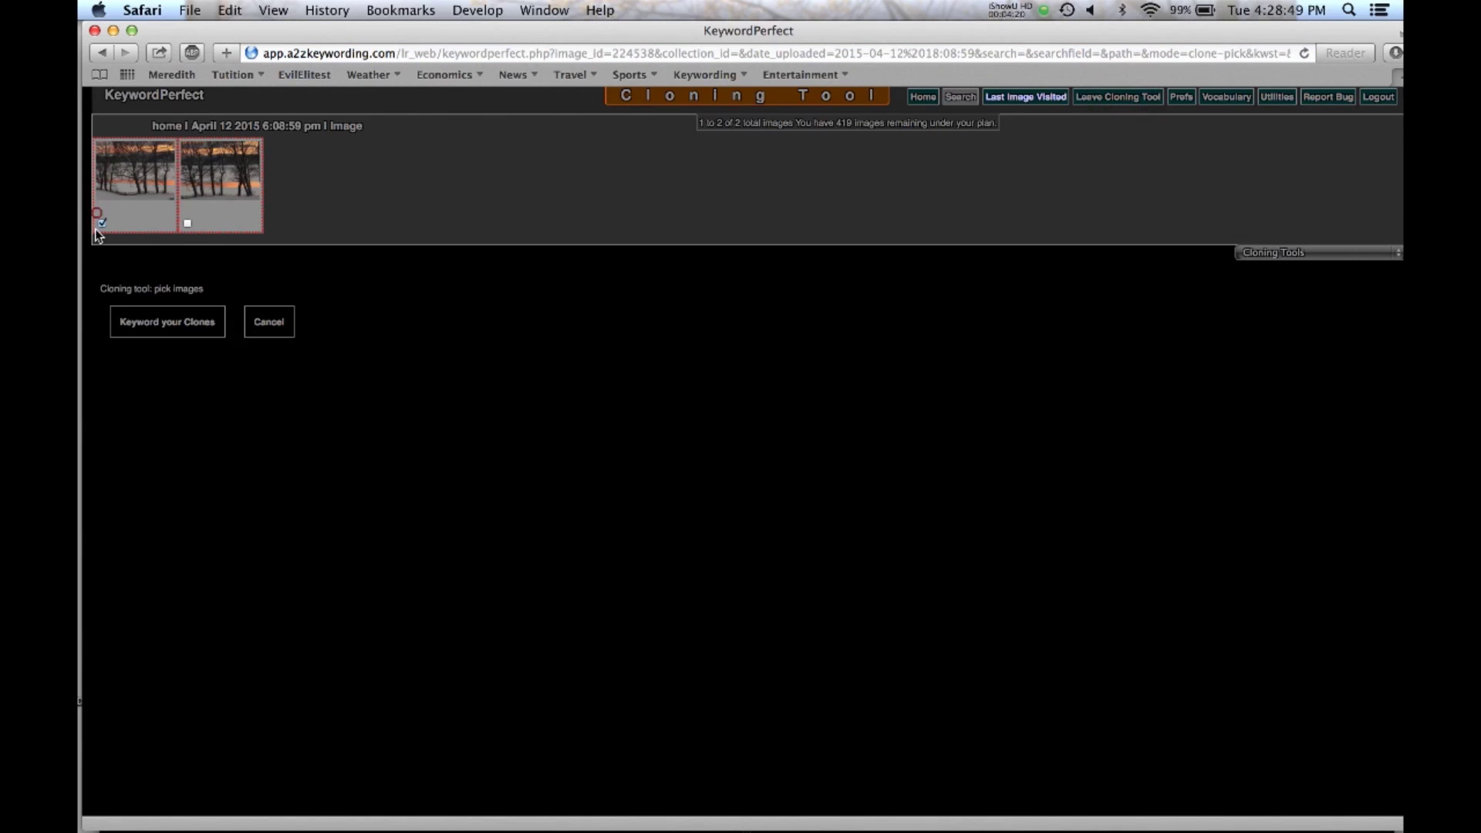
{"action": "left_click", "coordinate": [187, 223]}
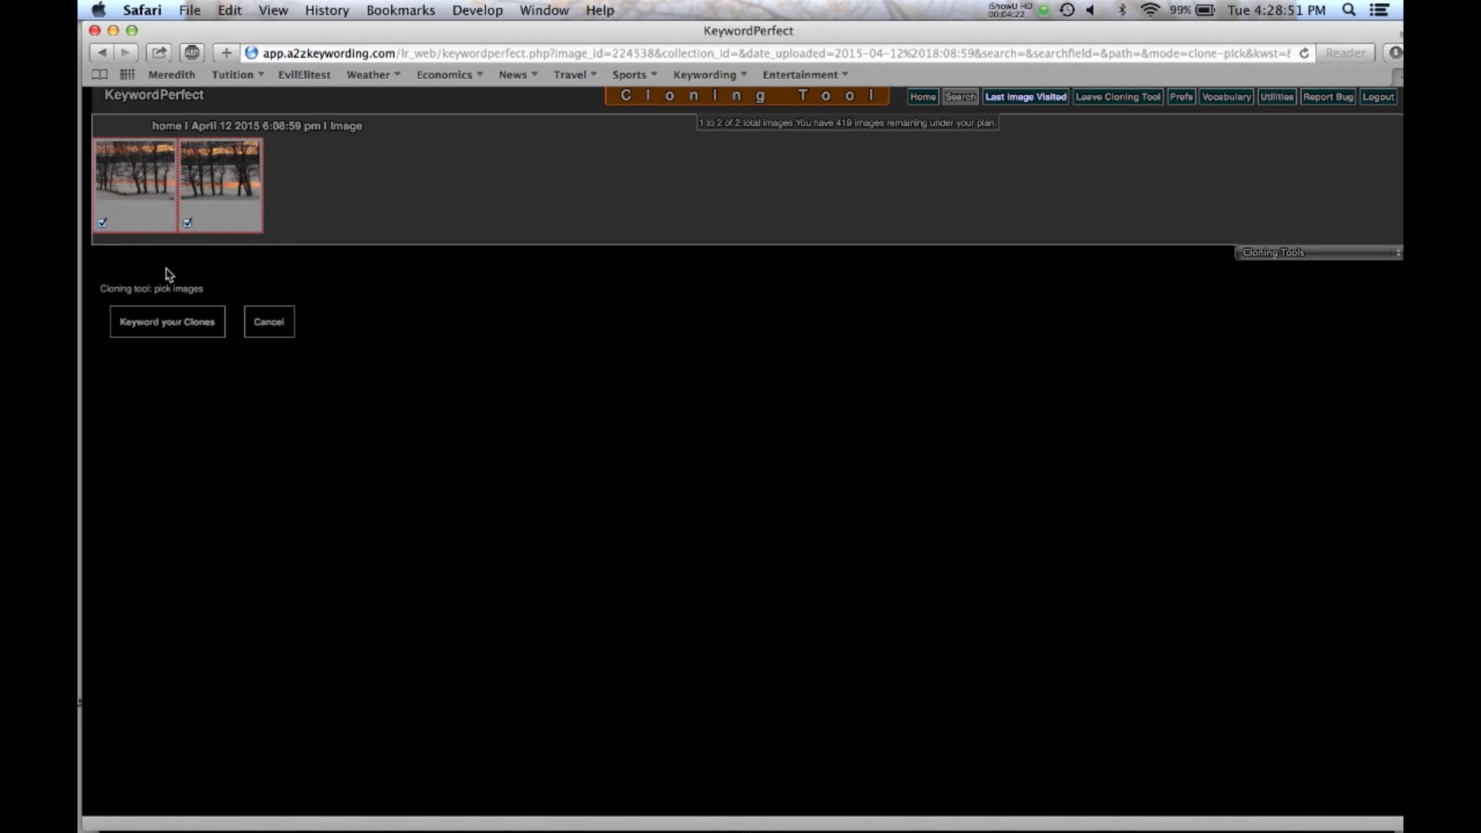
{"action": "left_click", "coordinate": [161, 321]}
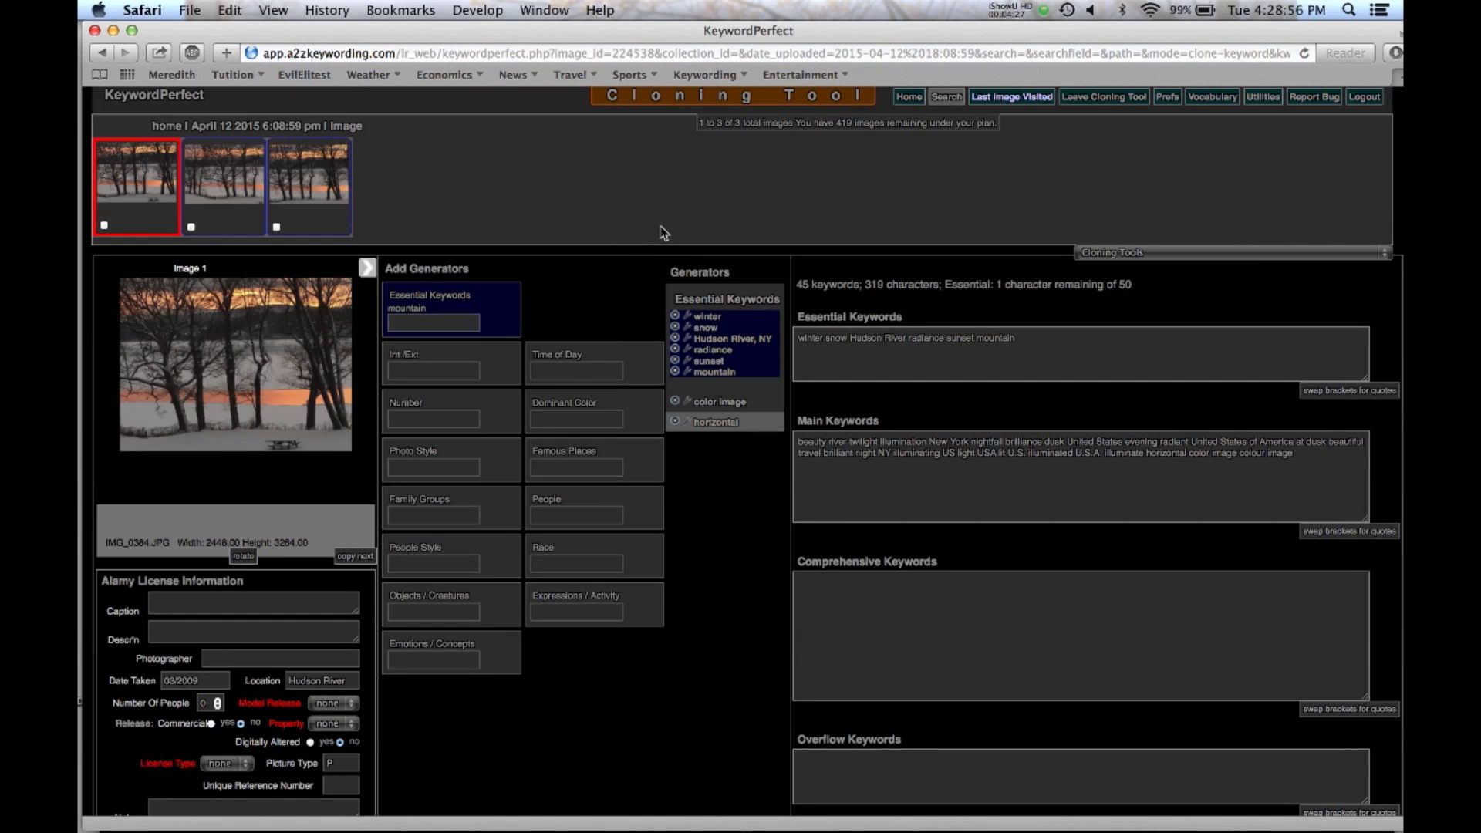
{"action": "left_click", "coordinate": [322, 216]}
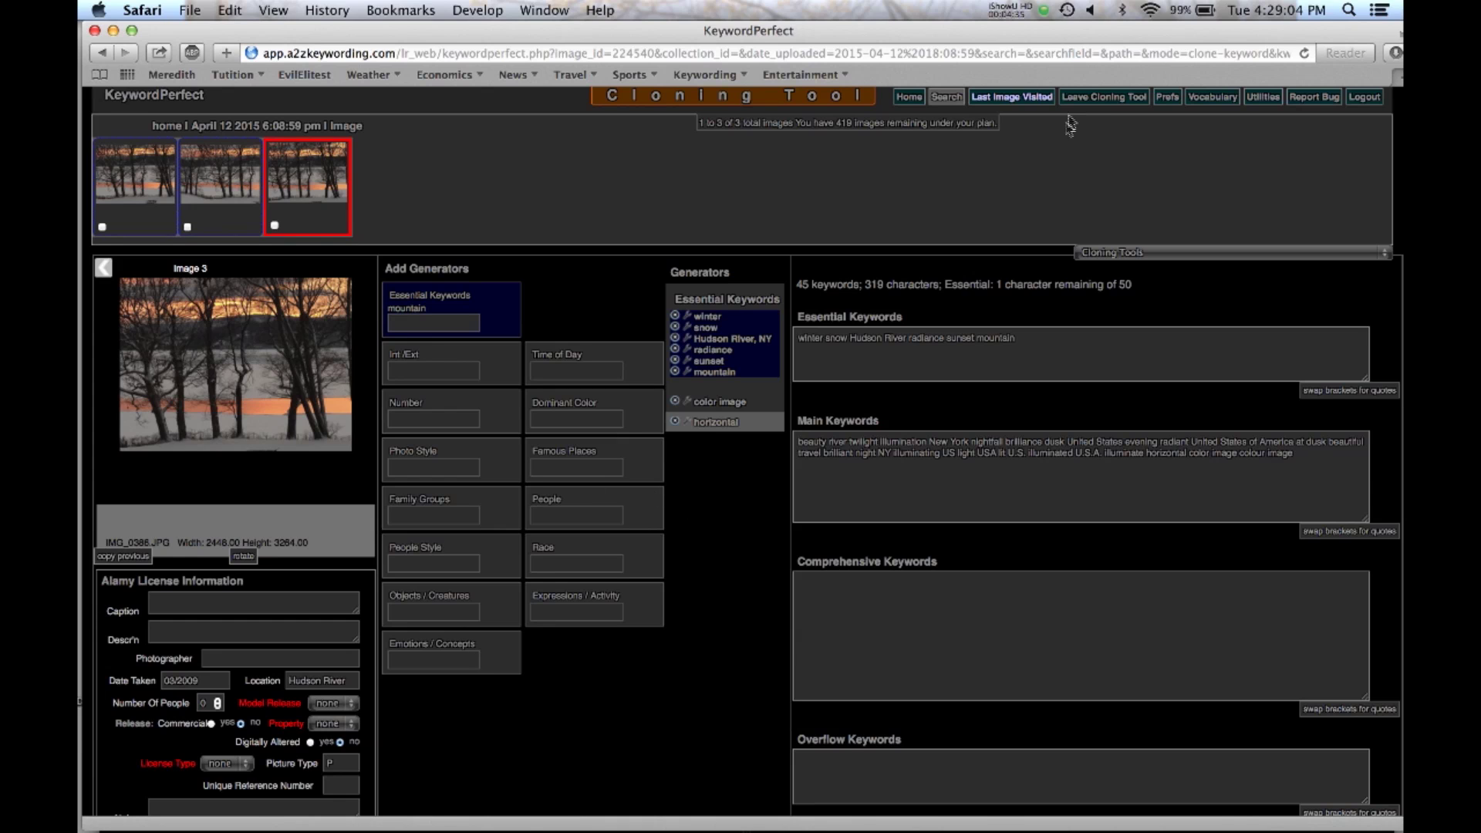
{"action": "left_click", "coordinate": [1109, 103]}
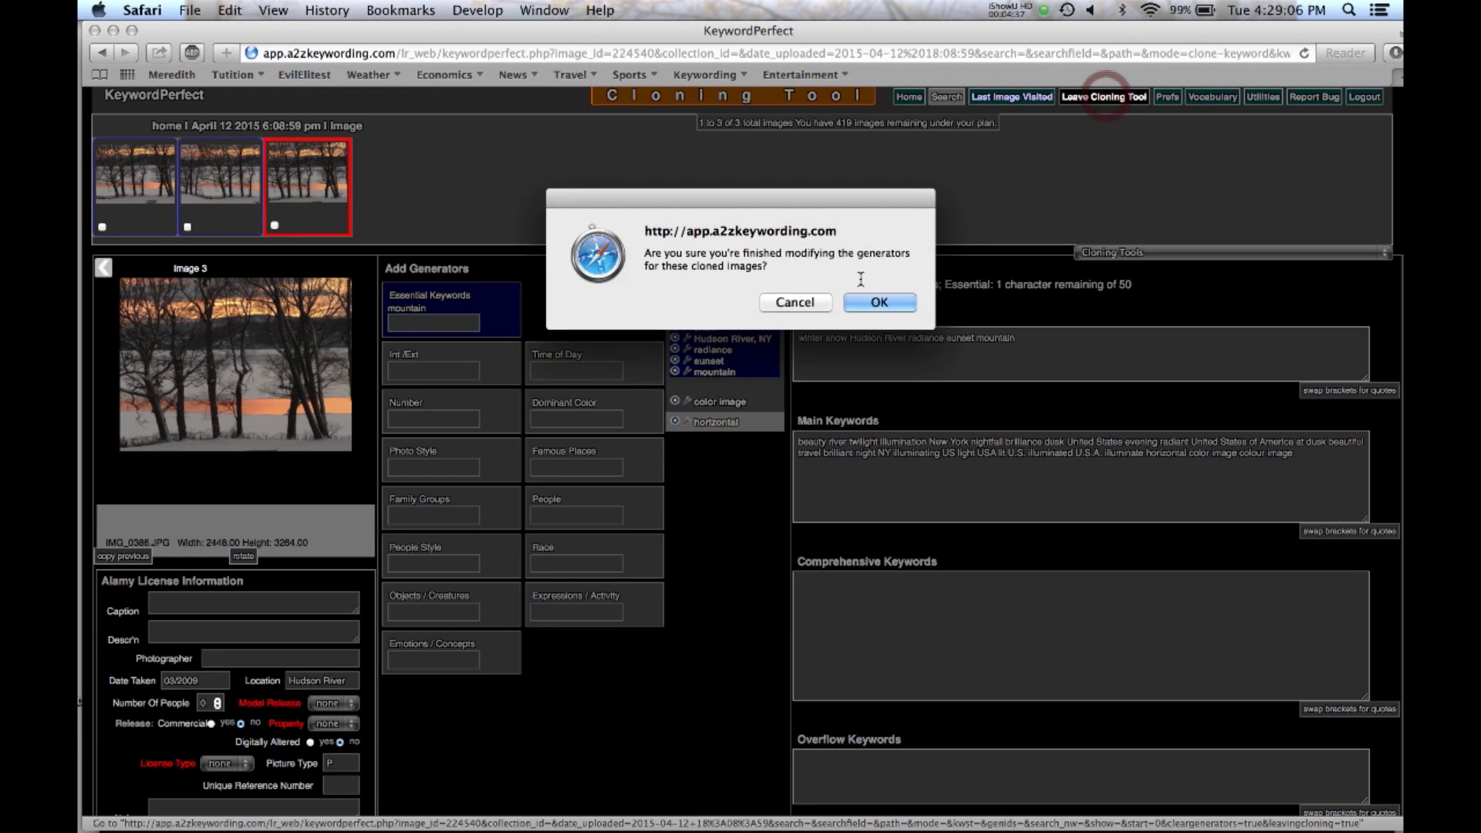
{"action": "left_click", "coordinate": [881, 302]}
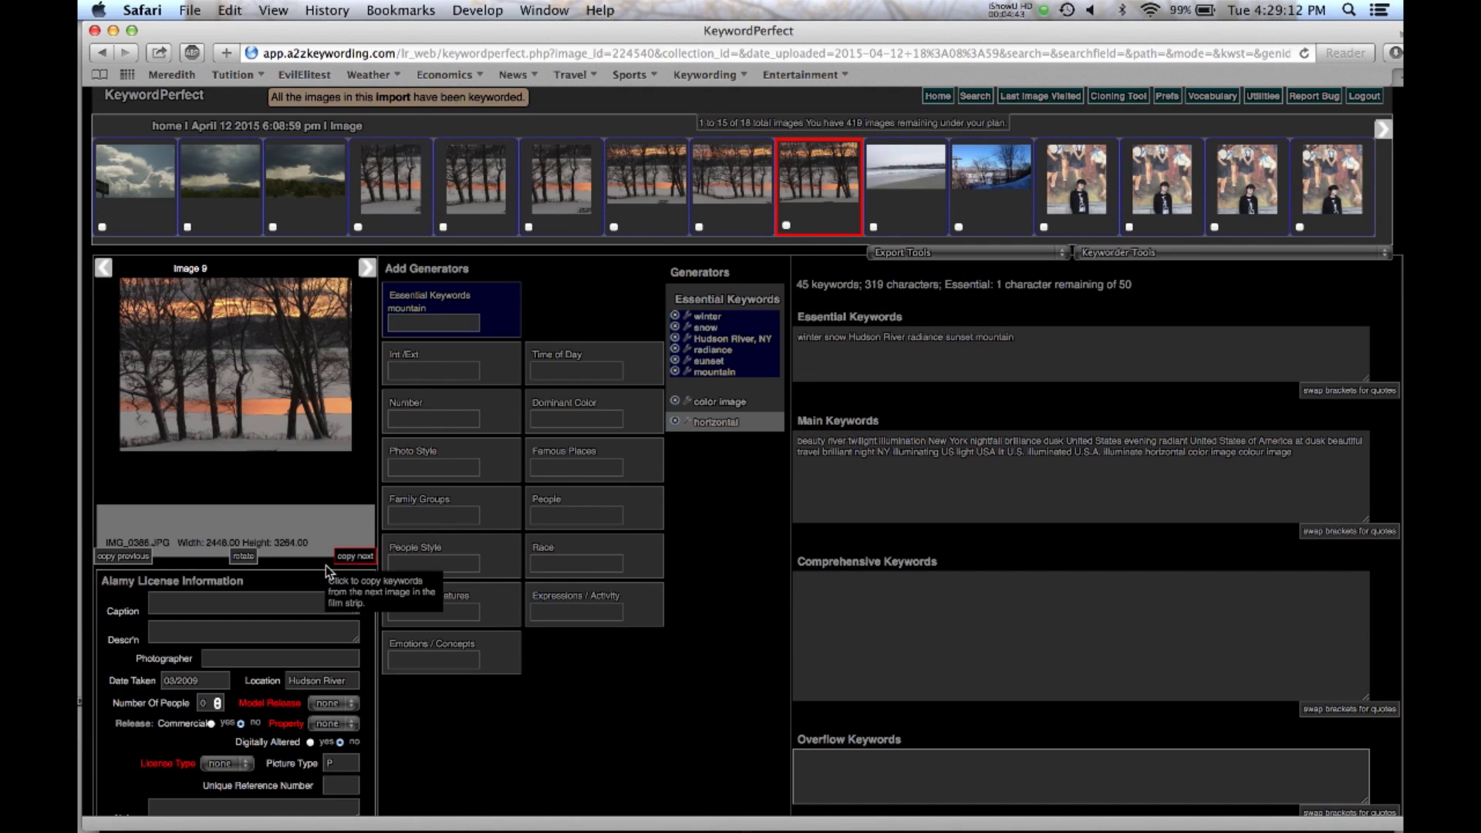
- Open the clouds photo, Image 1, and correct its Date Taken to 03/2009
{"action": "left_click", "coordinate": [138, 207]}
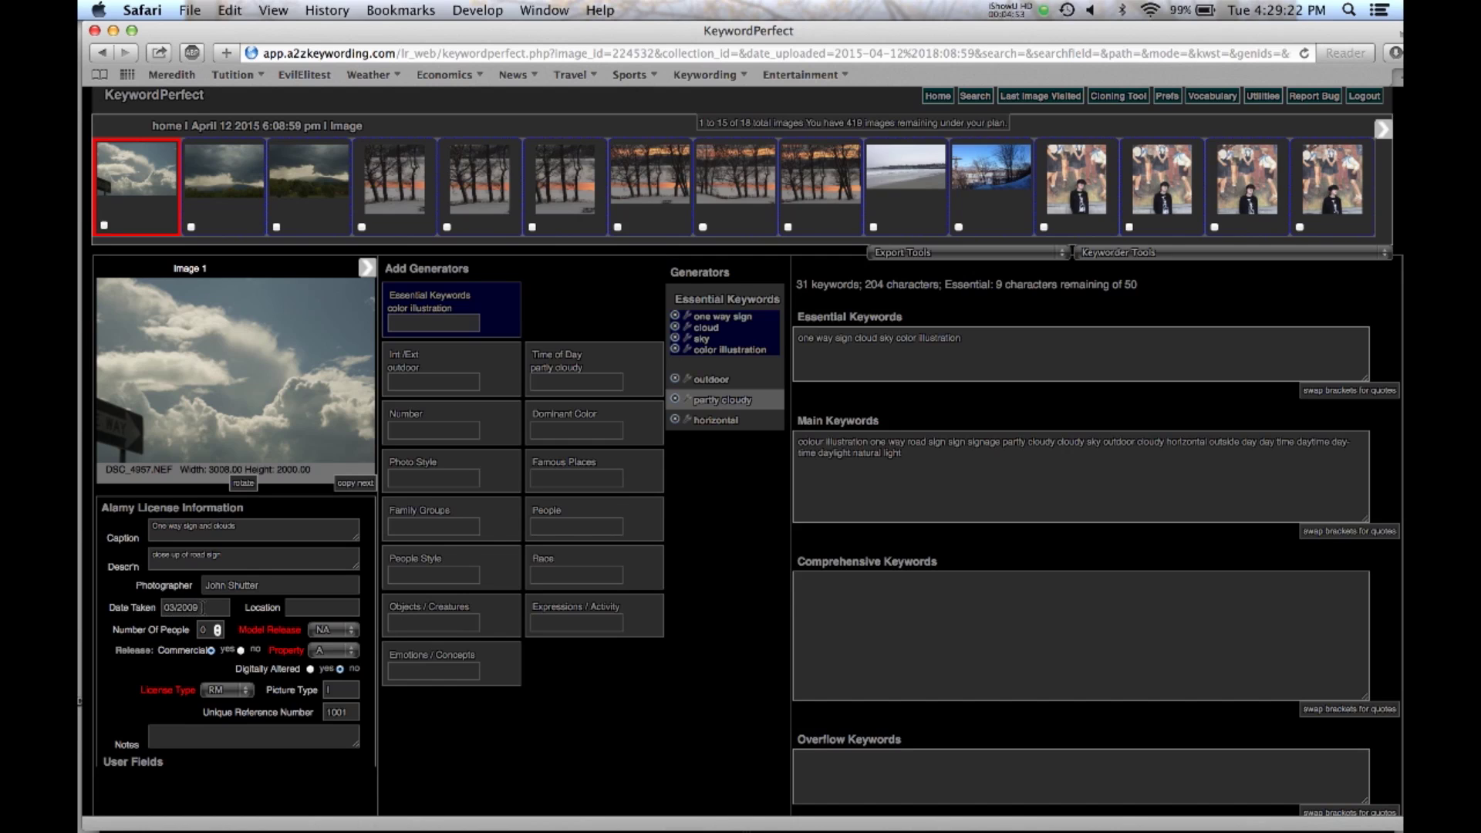
{"action": "left_click", "coordinate": [202, 607]}
{"action": "key", "text": "BackSpace"}
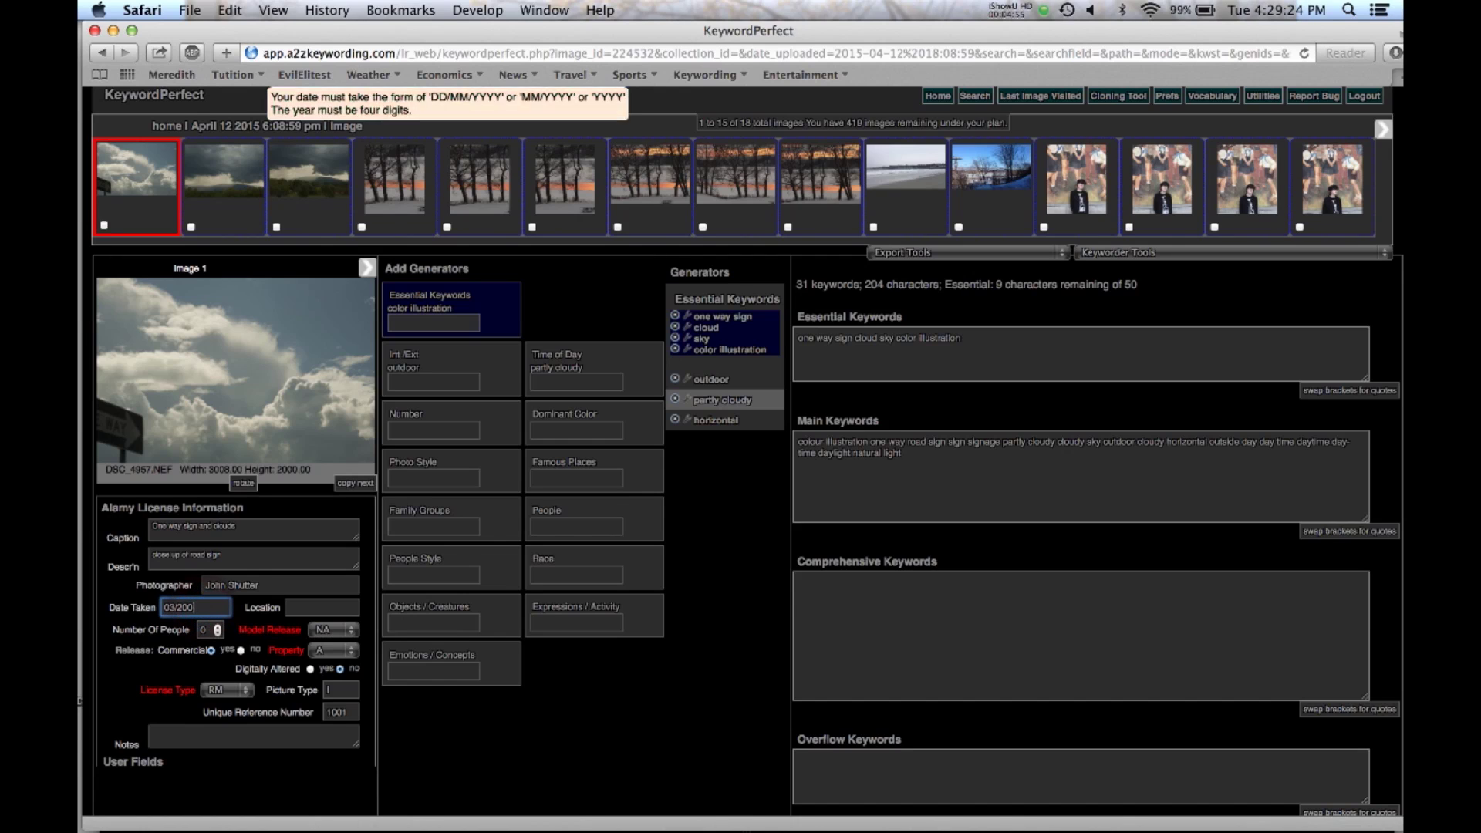
{"action": "key", "text": "BackSpace"}
{"action": "key", "text": "BackSpace"}
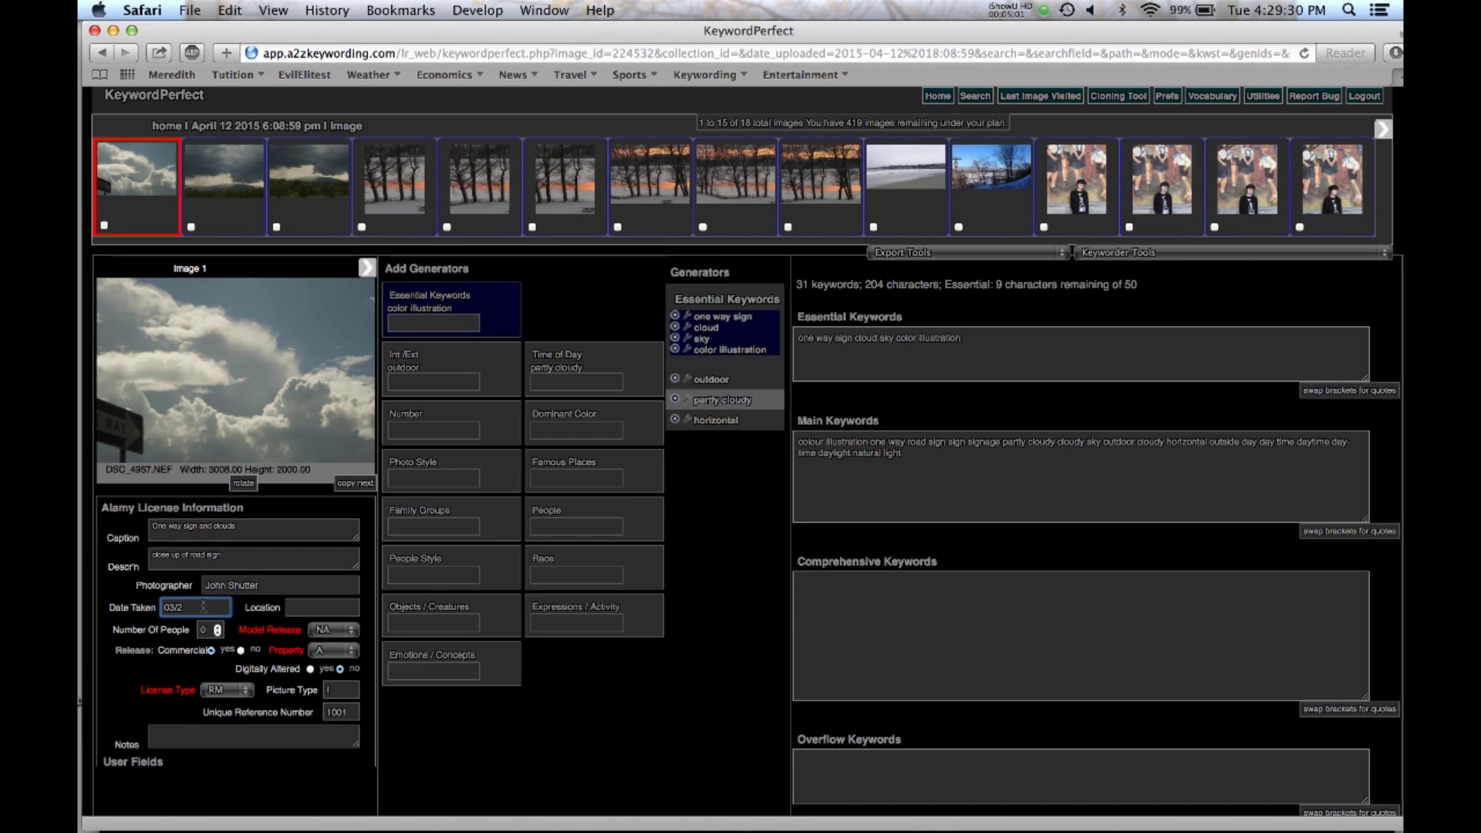
{"action": "type", "text": "009"}
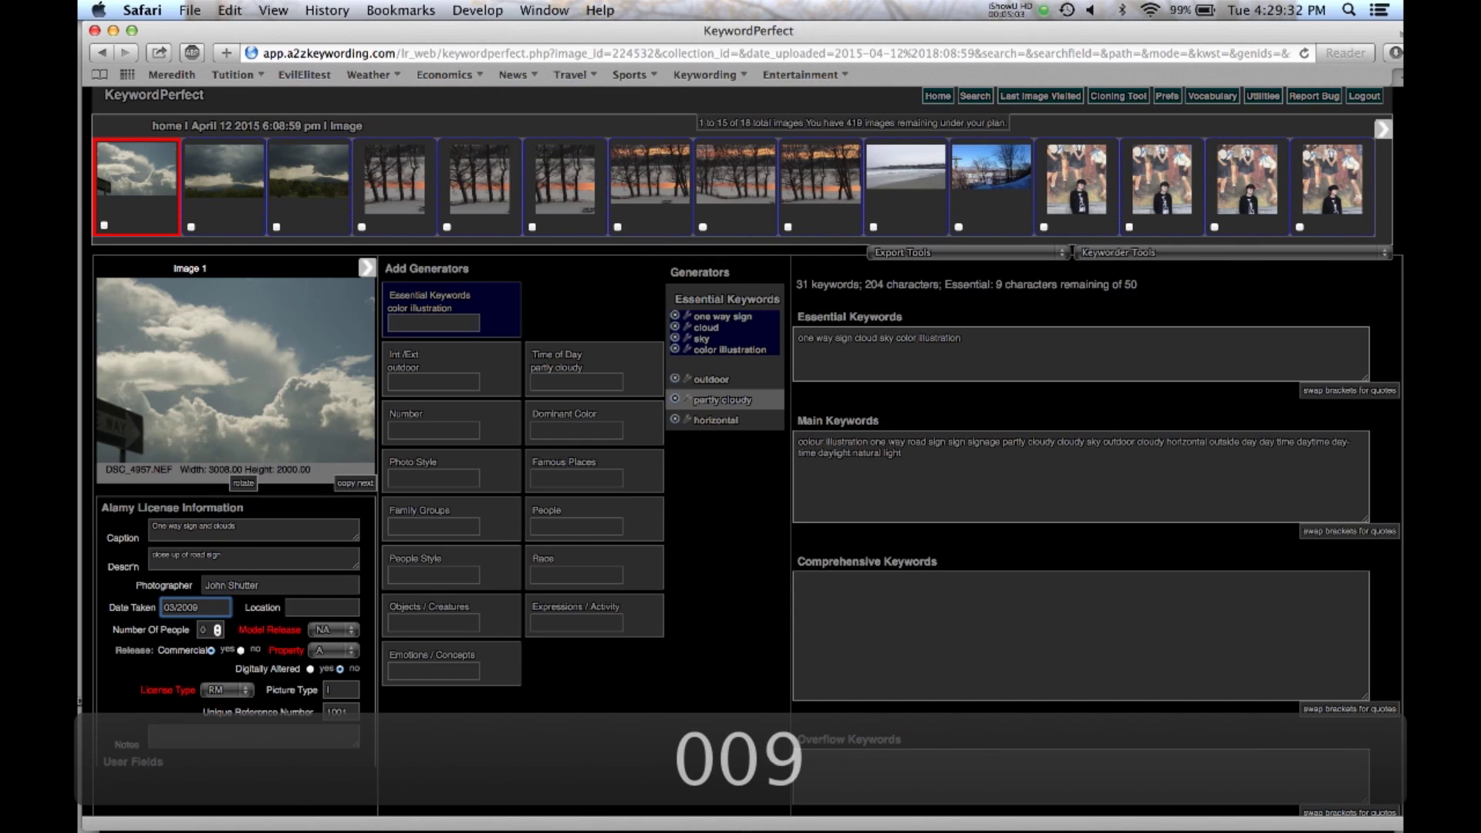
{"action": "left_click", "coordinate": [322, 607]}
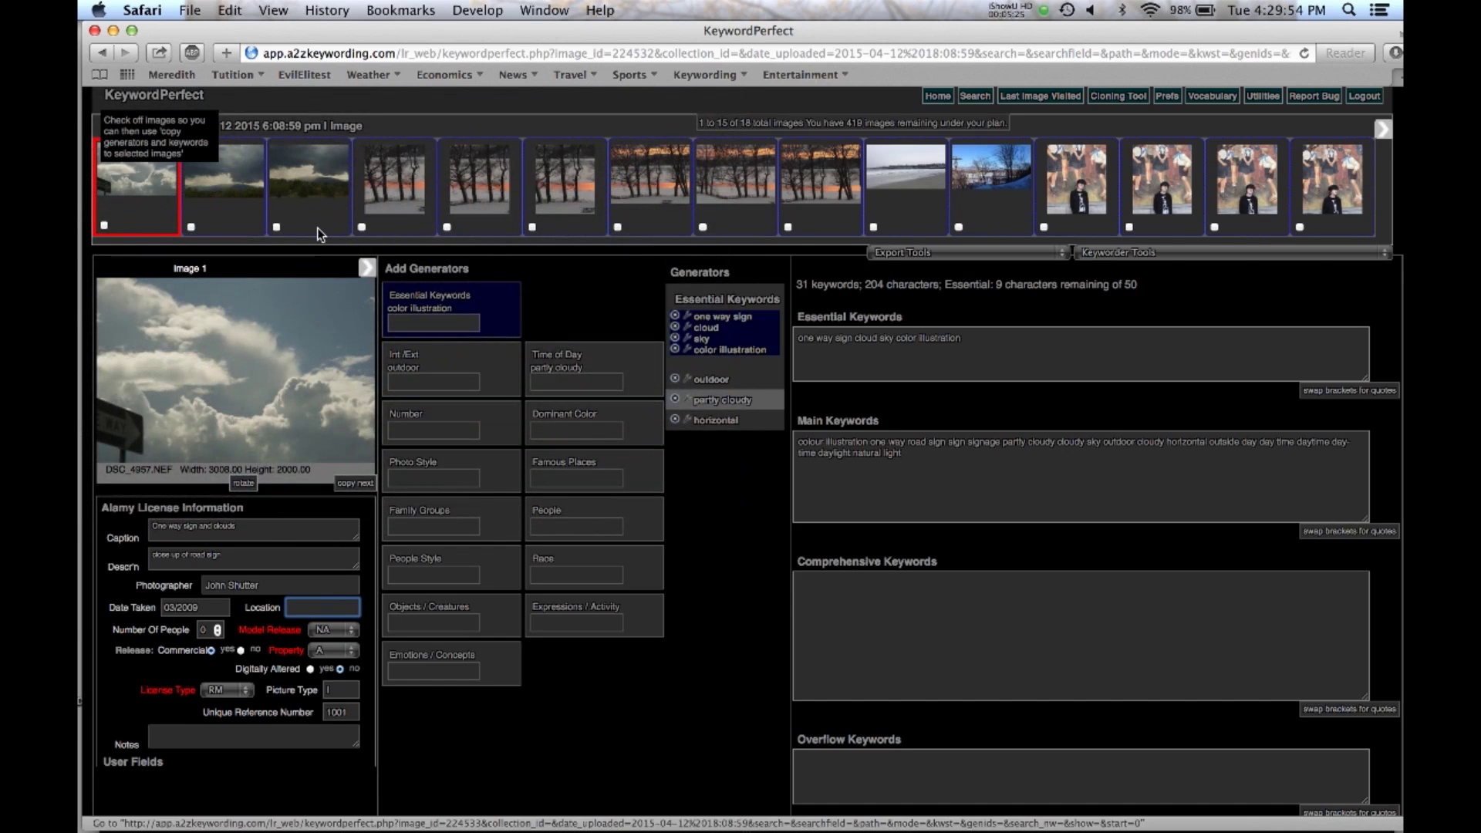
- Mark photos 2 through 10 and copy all of Image 1's Alamy fields onto them
{"action": "left_click", "coordinate": [191, 227]}
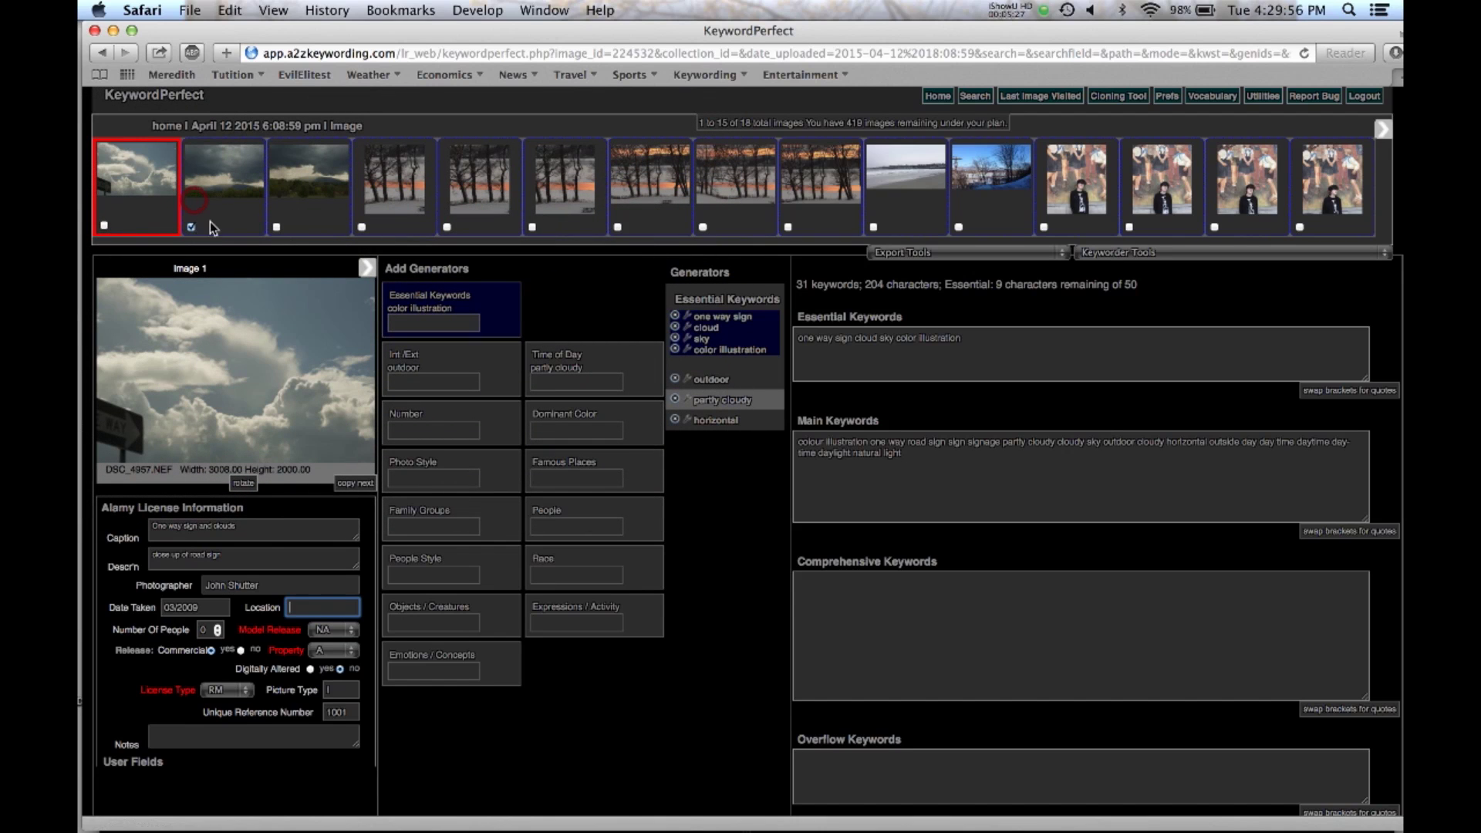
{"action": "left_click", "coordinate": [618, 227], "text": "shift"}
{"action": "left_click", "coordinate": [702, 227]}
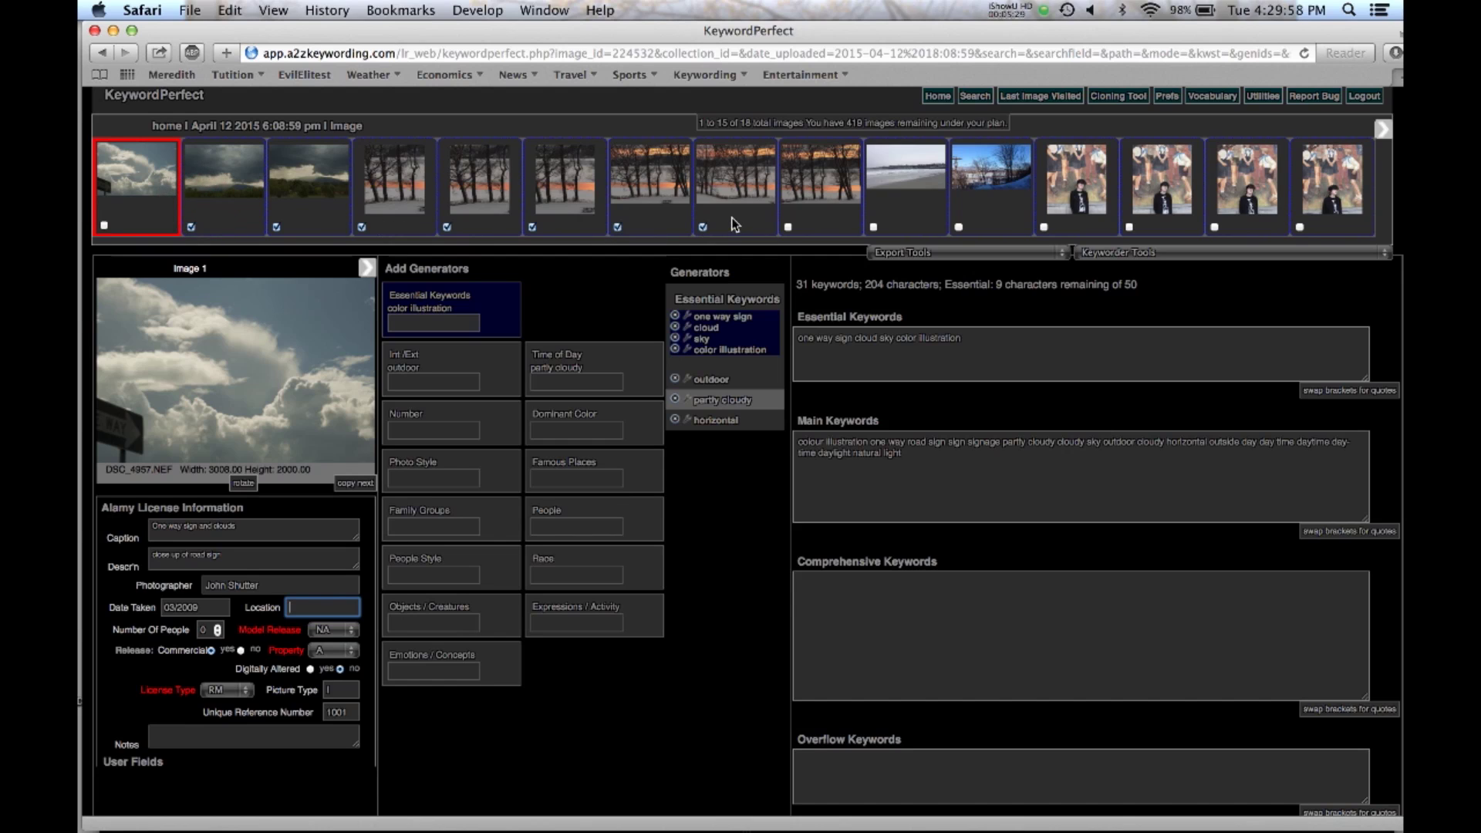
{"action": "left_click", "coordinate": [787, 227]}
{"action": "left_click", "coordinate": [873, 227]}
{"action": "left_click", "coordinate": [1197, 256]}
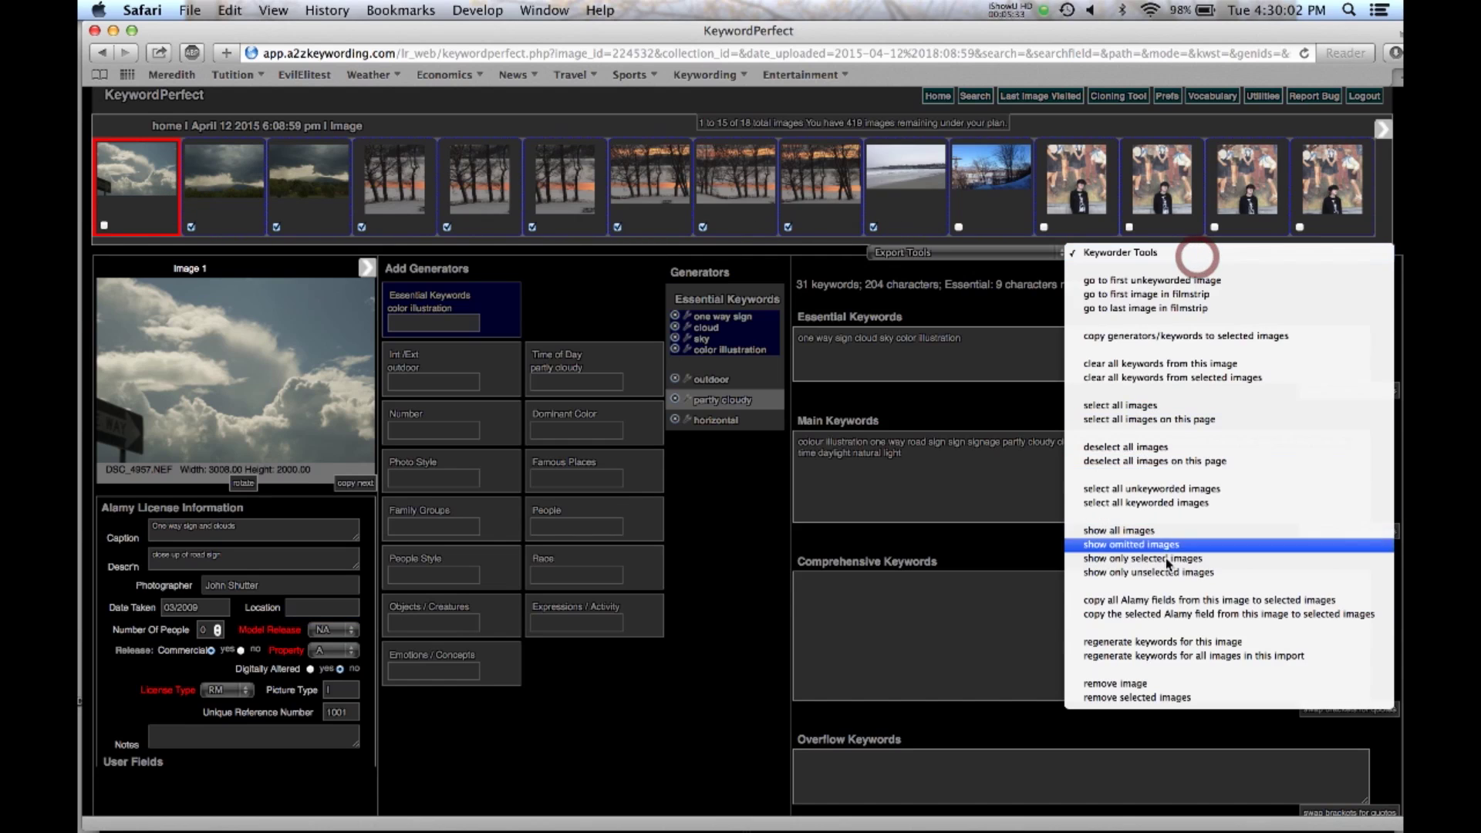
{"action": "left_click", "coordinate": [1155, 600]}
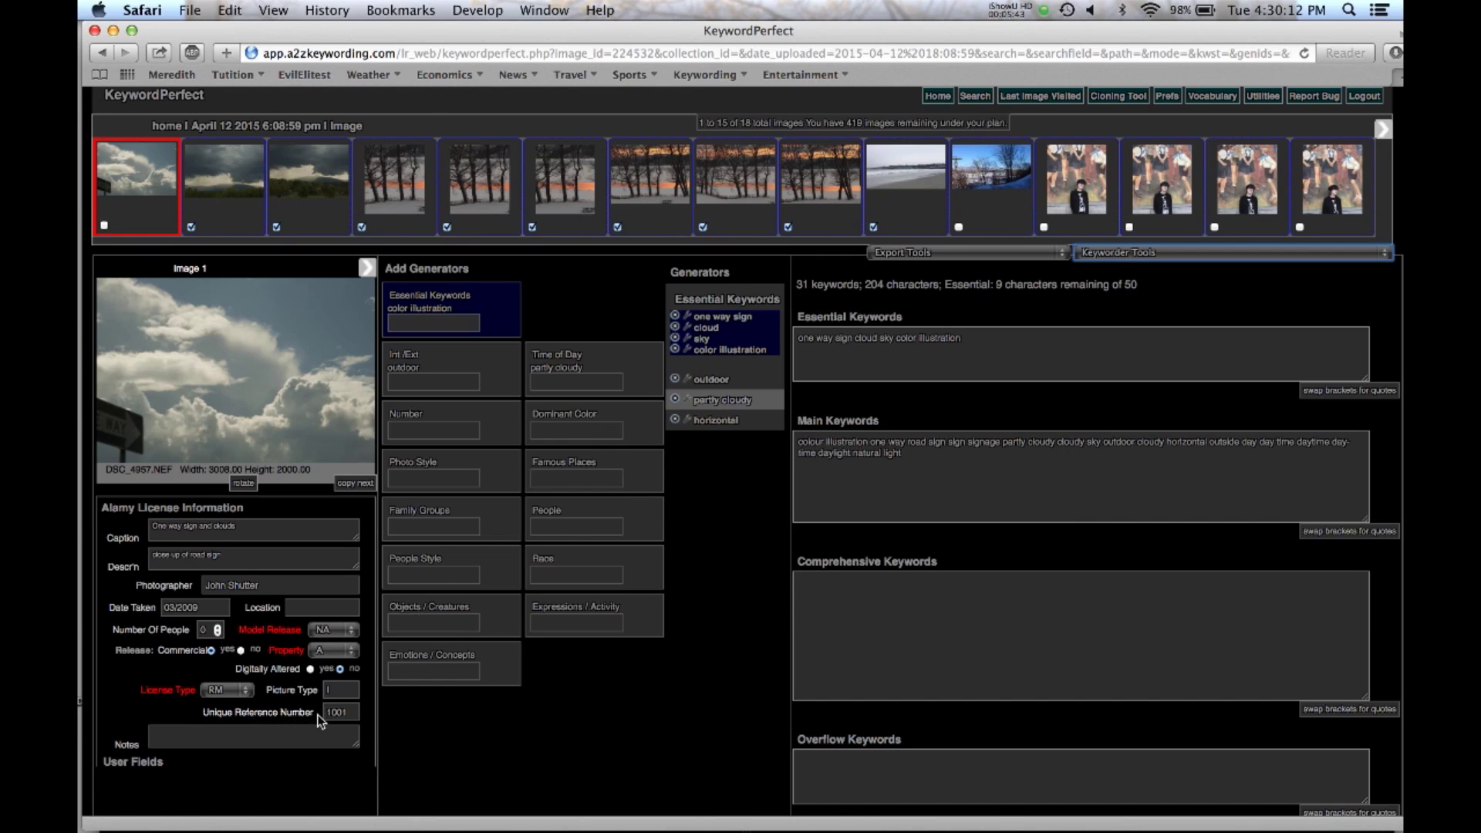
- Check the Alamy references 1002–1004 on images 2–4, then open Image 12
{"action": "mouse_move", "coordinate": [282, 344]}
{"action": "left_click", "coordinate": [228, 199]}
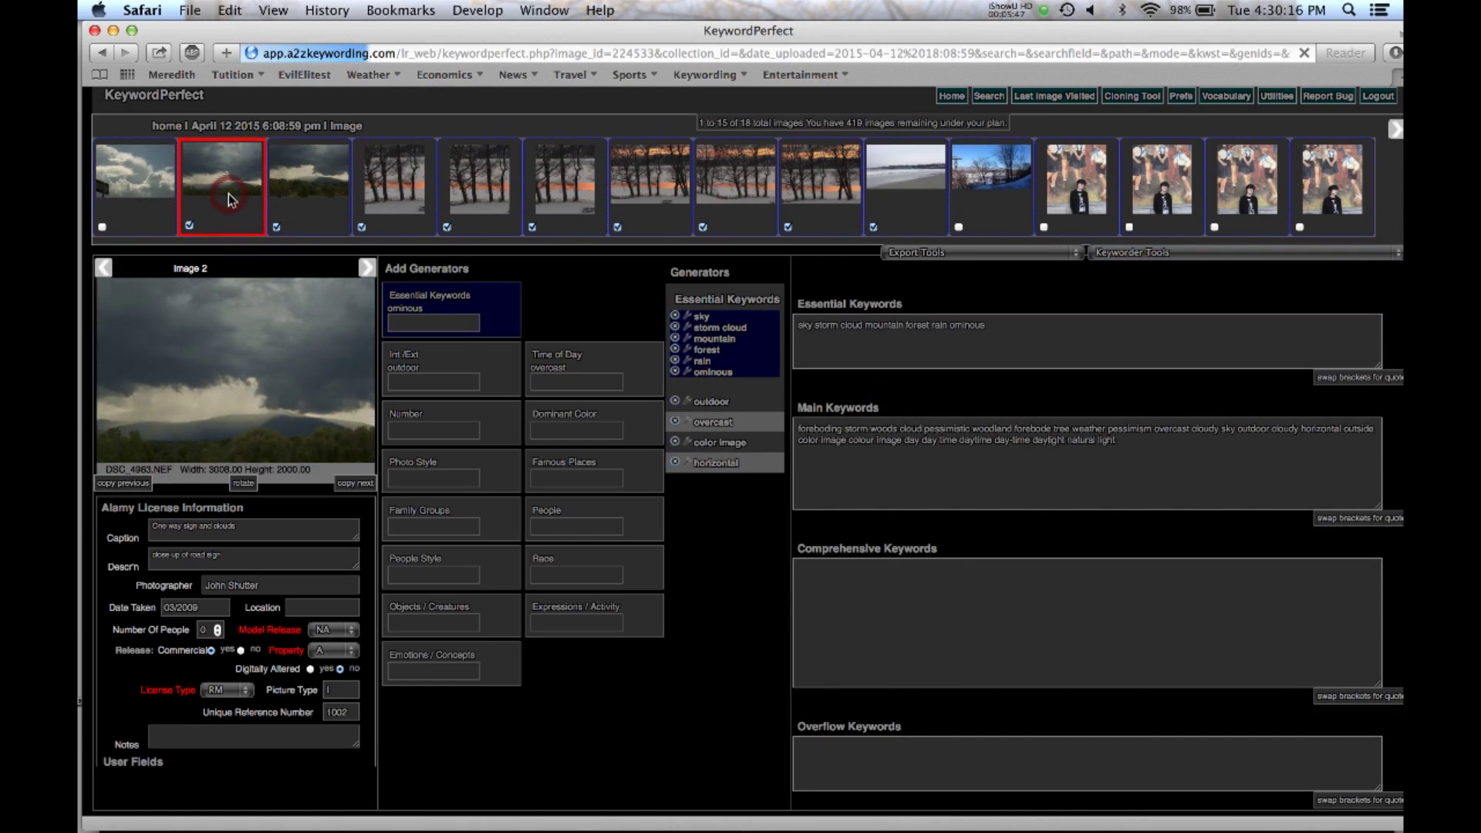
{"action": "left_click", "coordinate": [307, 208]}
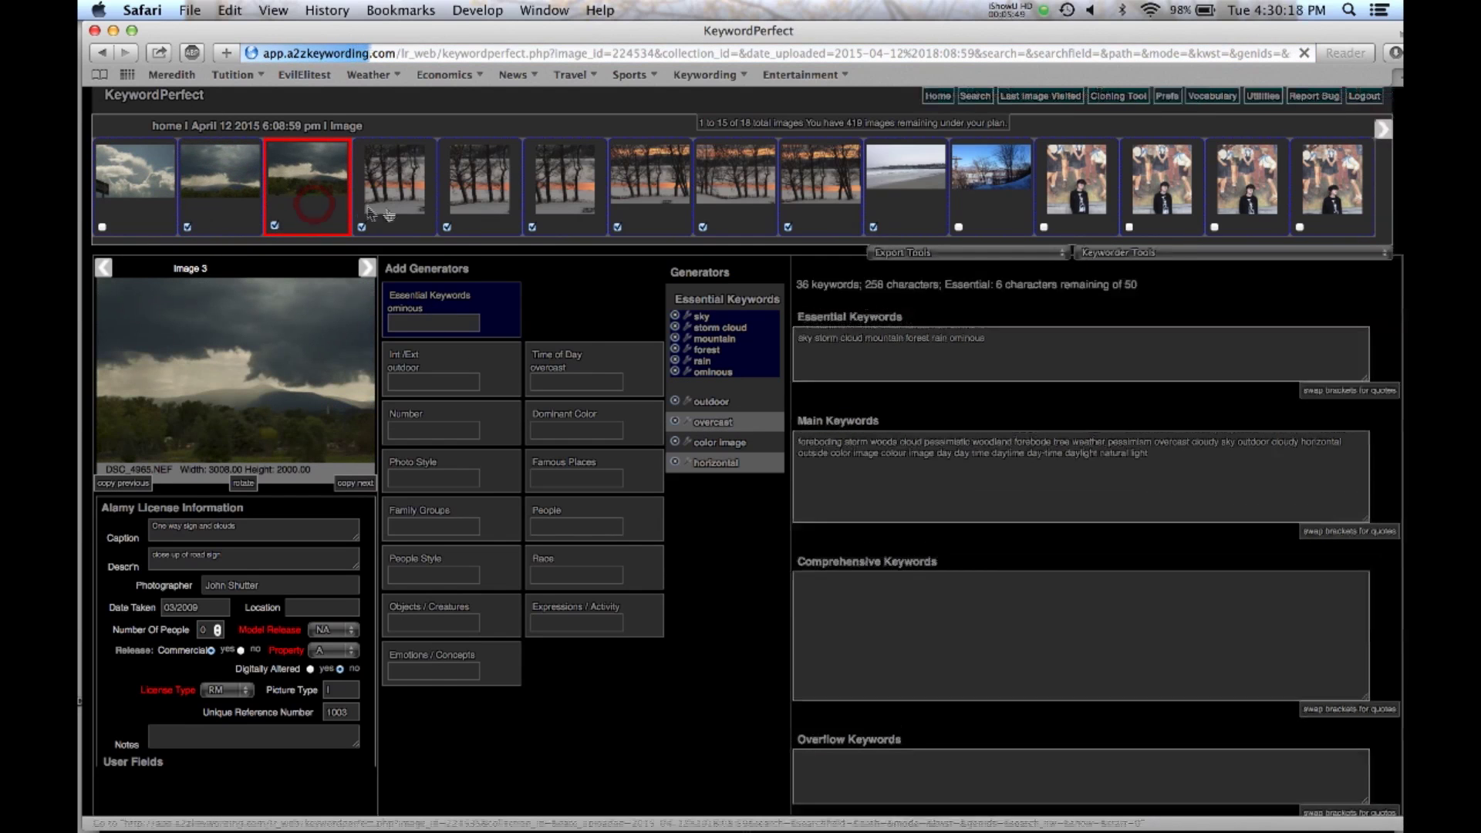
{"action": "left_click", "coordinate": [407, 209]}
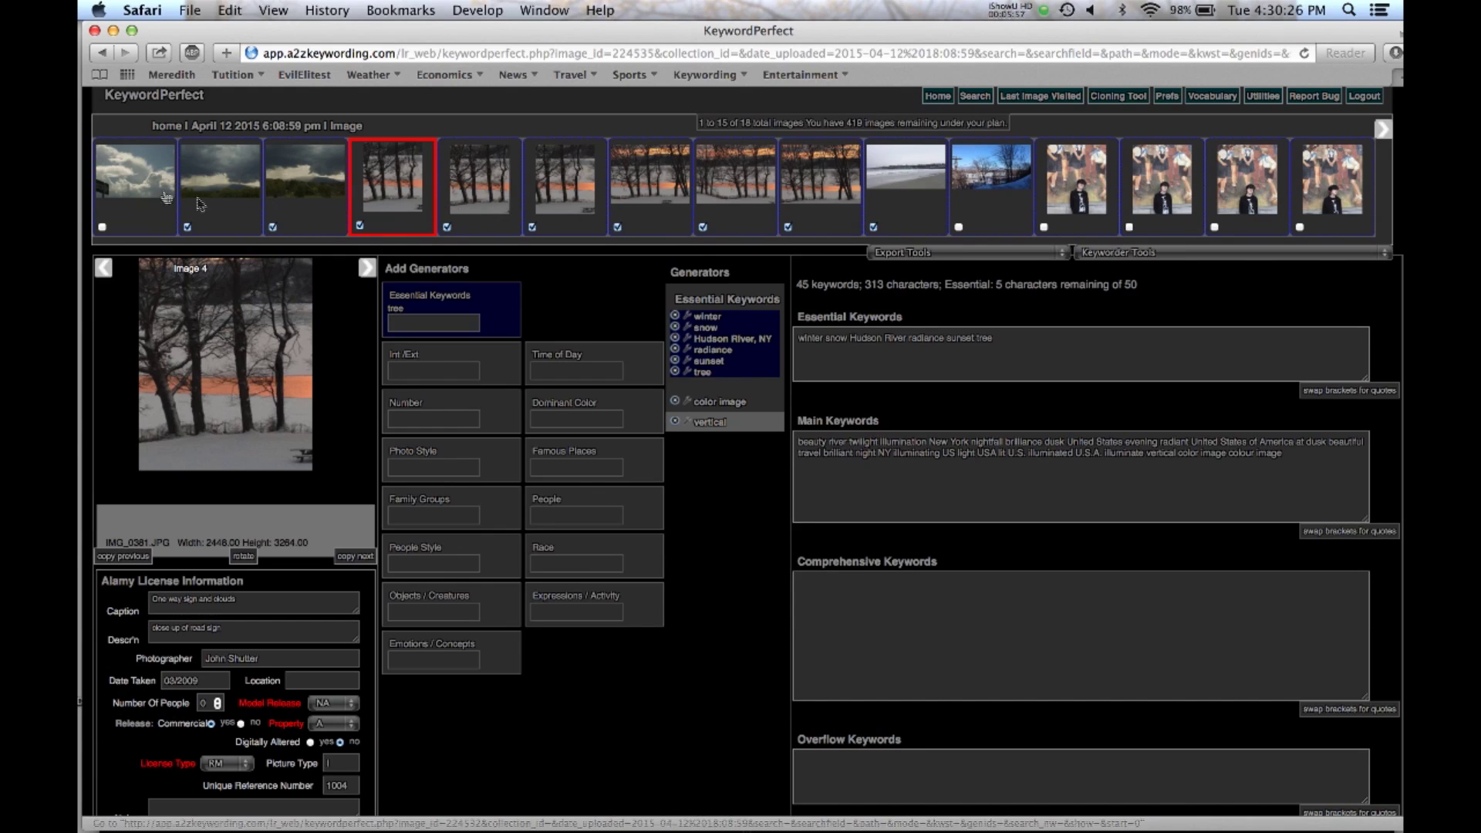
{"action": "left_click", "coordinate": [129, 199]}
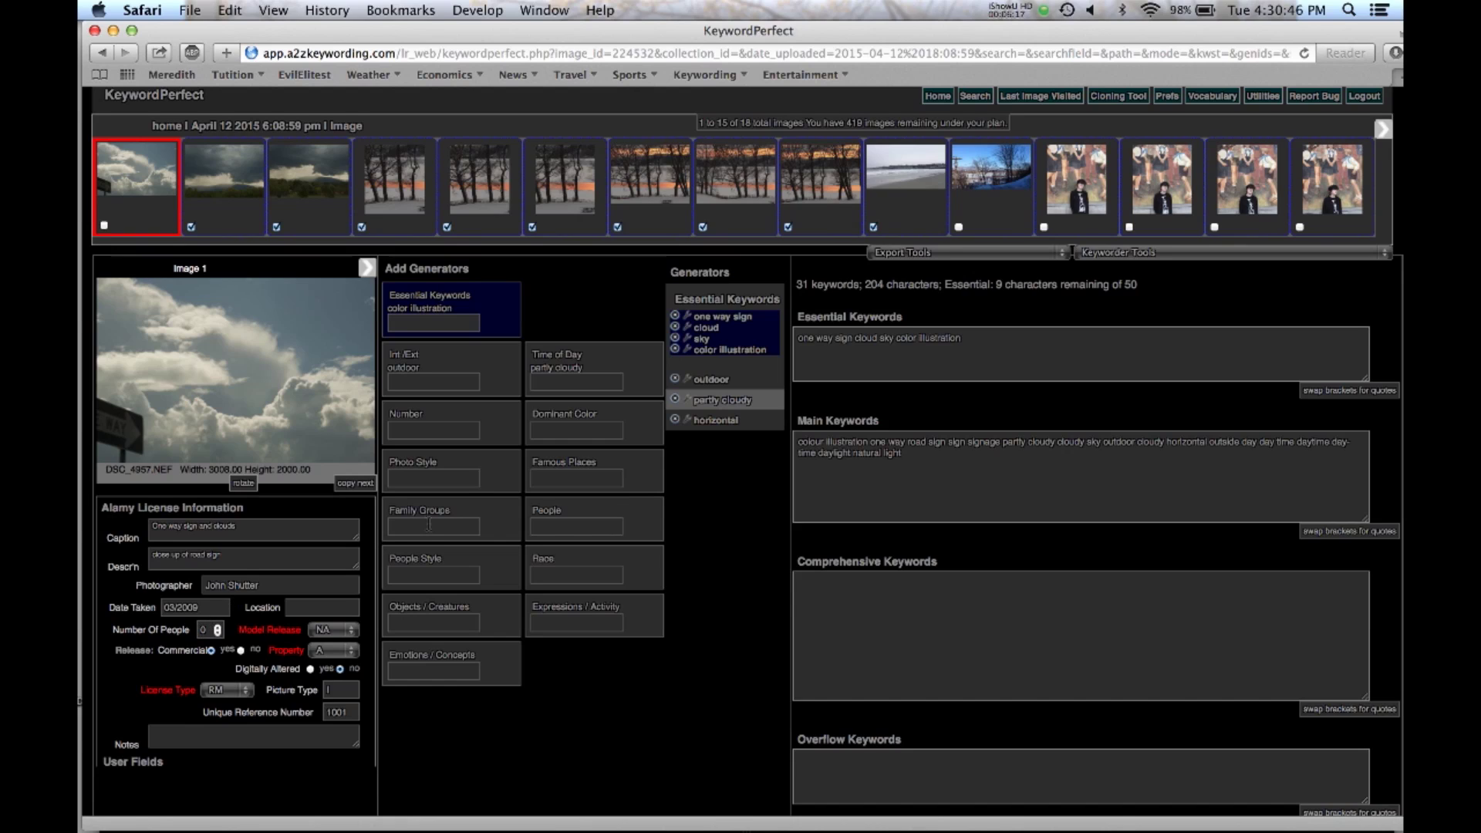
{"action": "left_click", "coordinate": [1081, 194]}
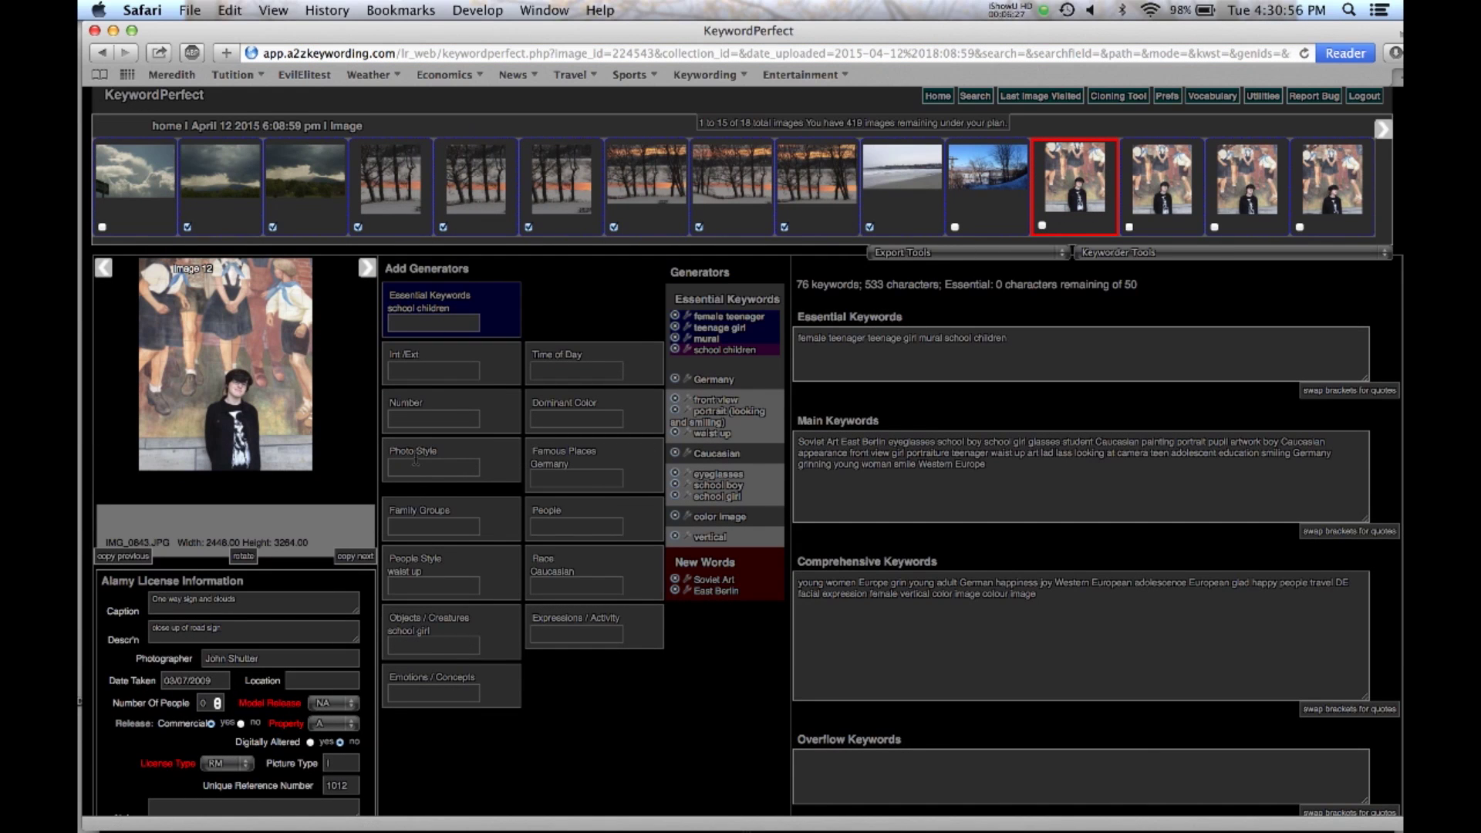
- Set Image 12's Number generator to one person, then return to Image 1
{"action": "left_click", "coordinate": [418, 522]}
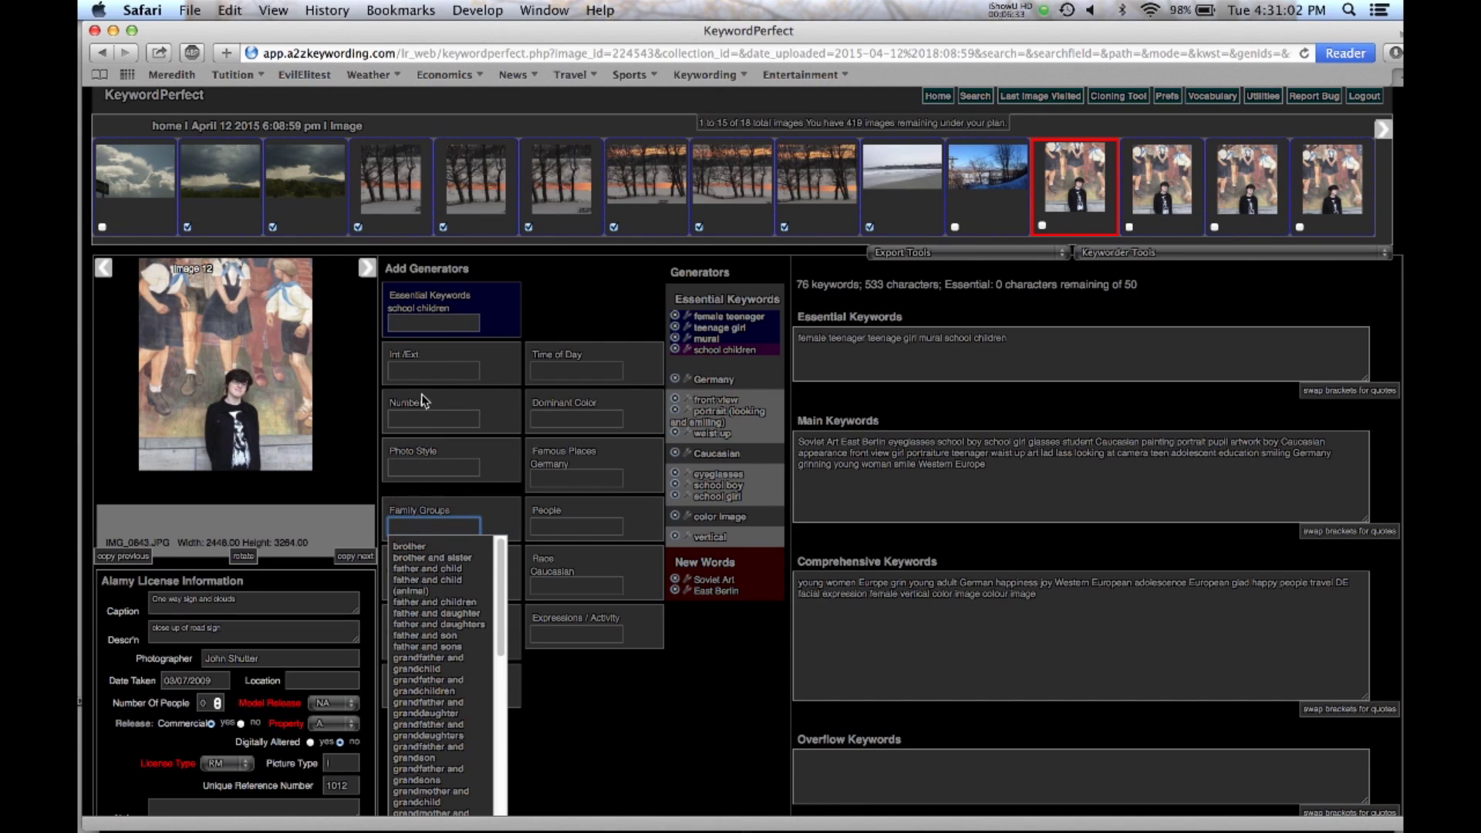
{"action": "left_click", "coordinate": [428, 421]}
{"action": "type", "text": "one p"}
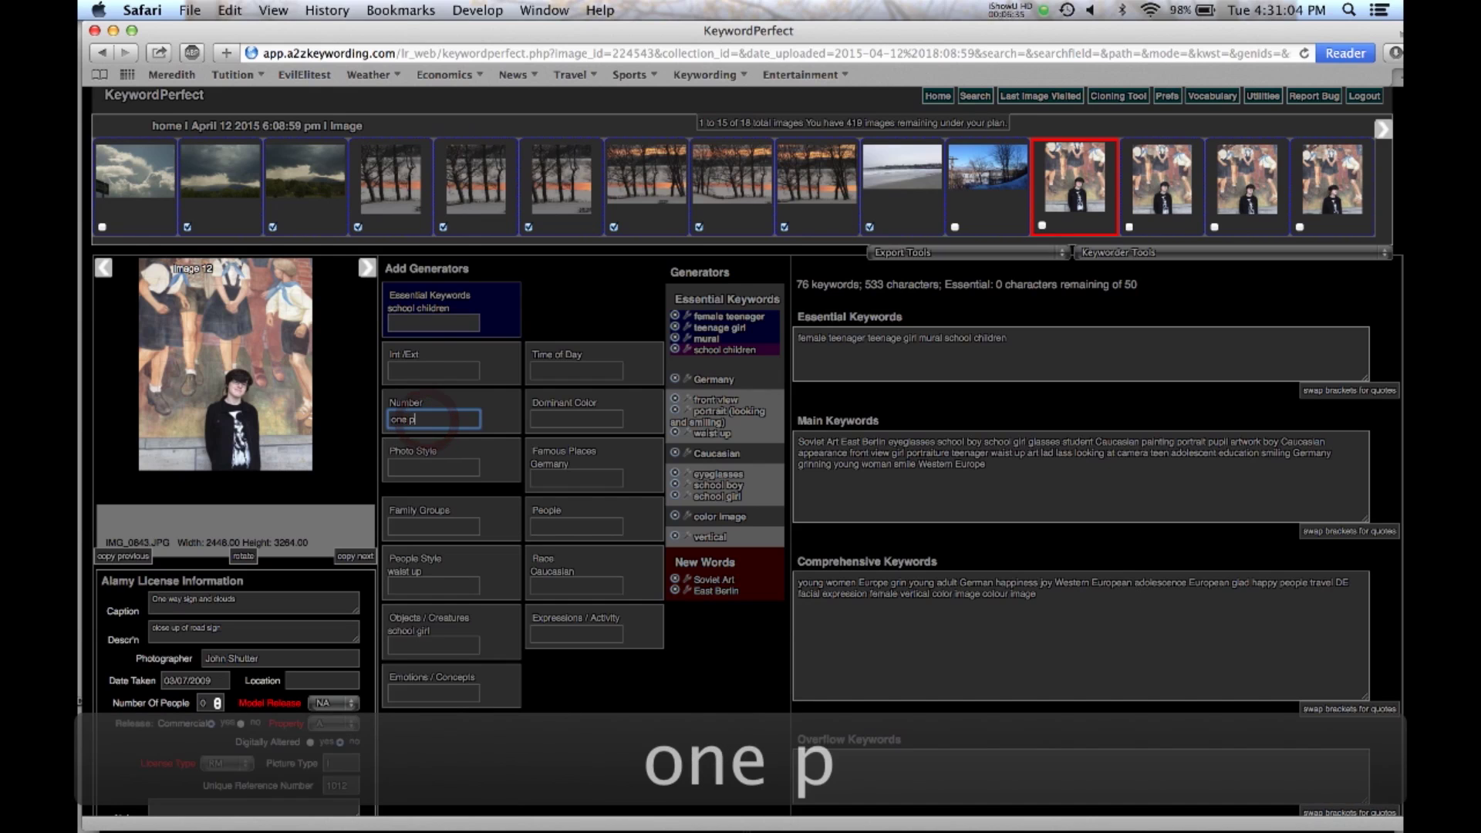
{"action": "left_click", "coordinate": [420, 438]}
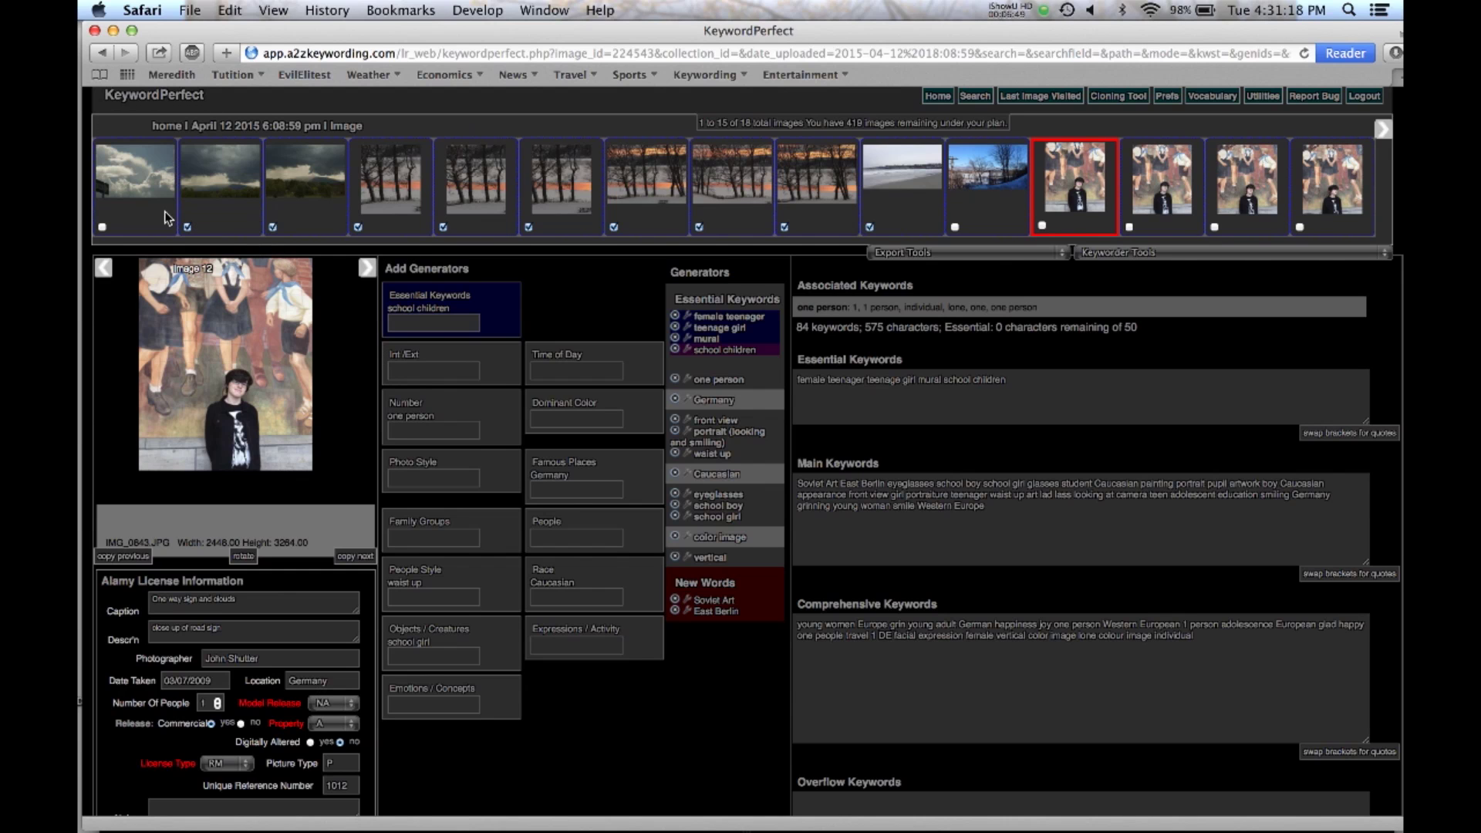
{"action": "left_click", "coordinate": [137, 210]}
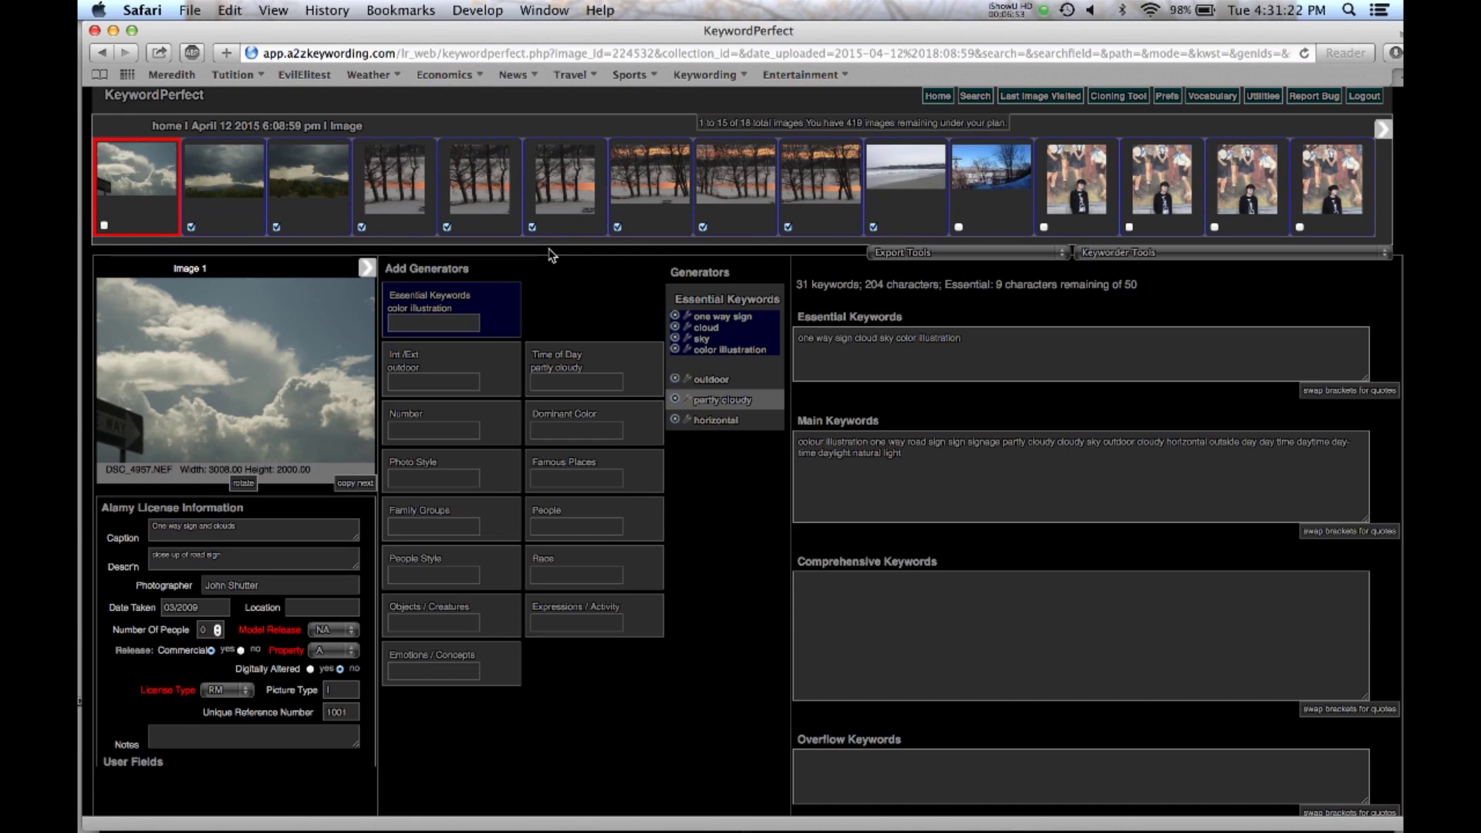
- Deselect all images, then review images 12, 13 and 11
{"action": "left_click", "coordinate": [1221, 255]}
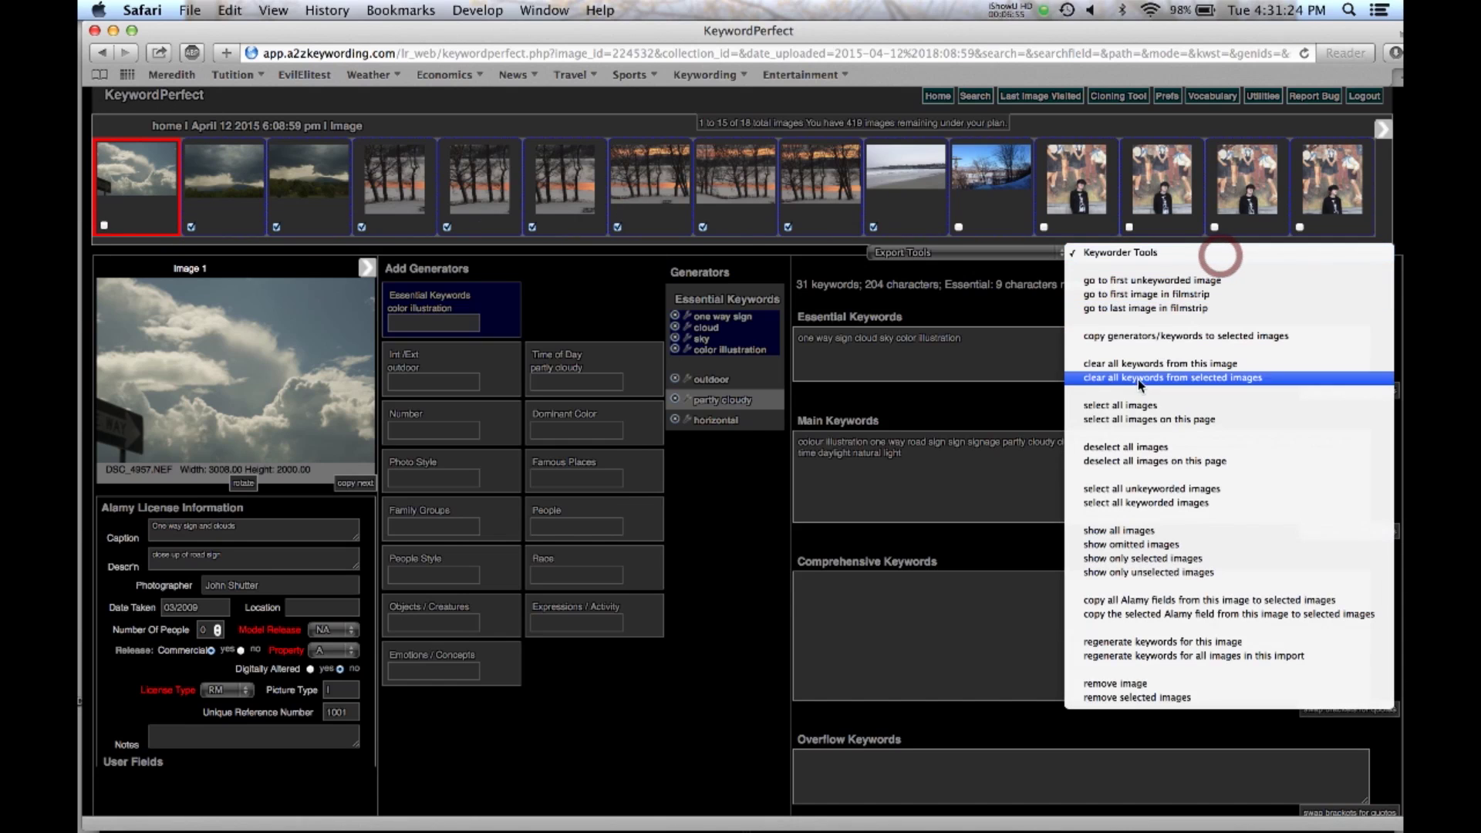
{"action": "left_click", "coordinate": [1128, 447]}
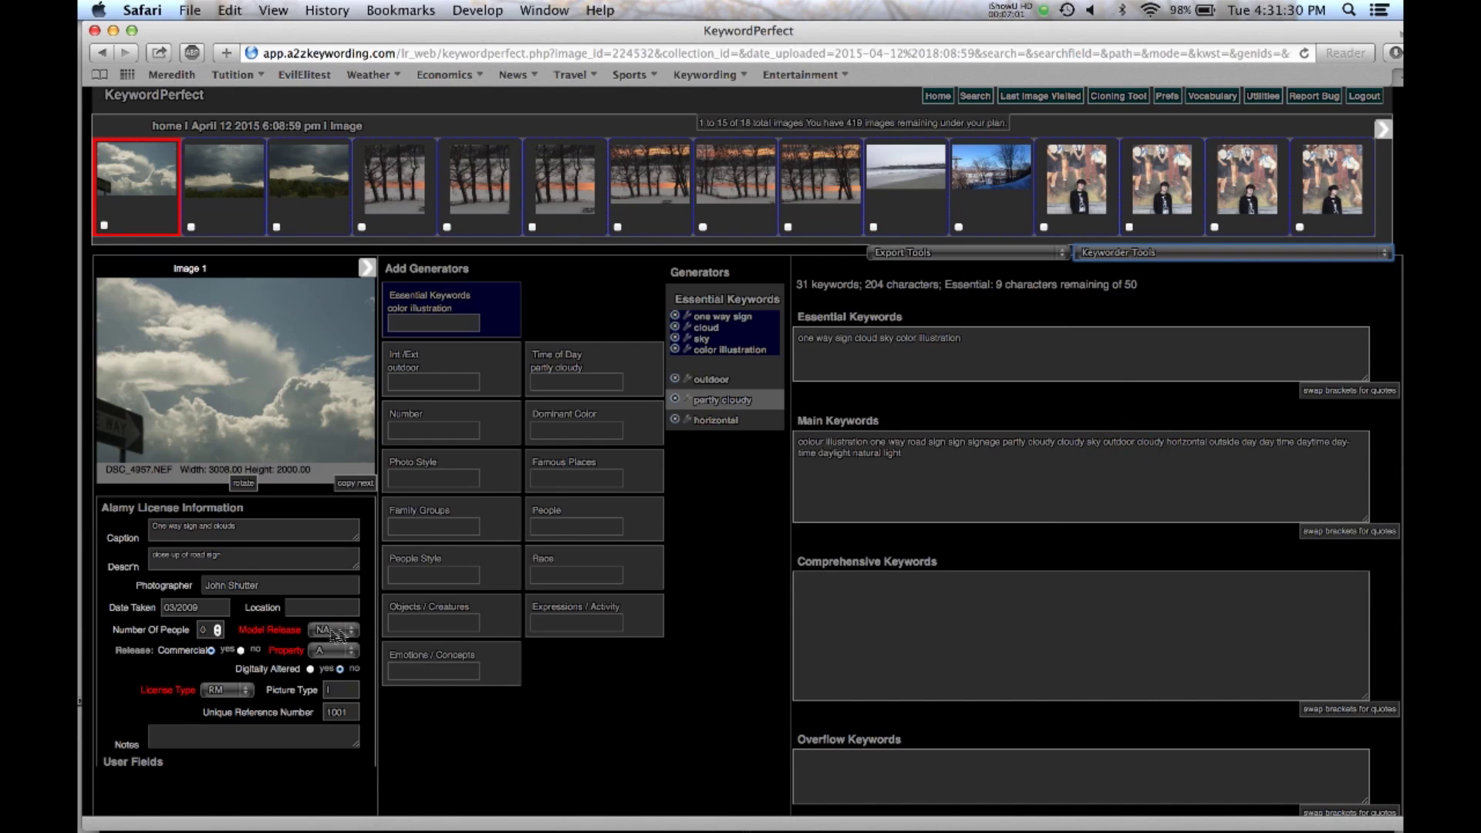
{"action": "left_click", "coordinate": [1084, 187]}
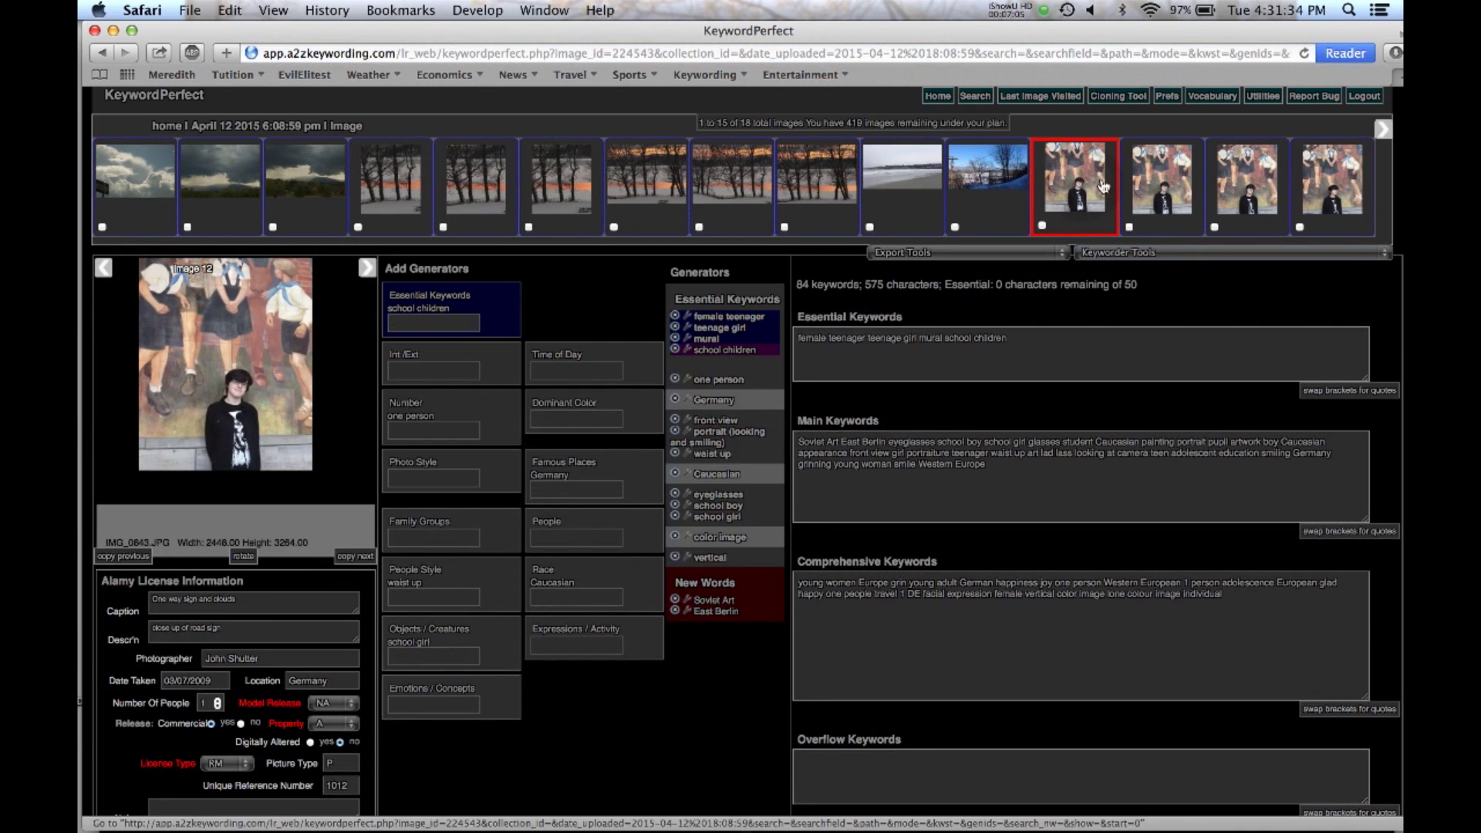
{"action": "left_click", "coordinate": [1161, 187]}
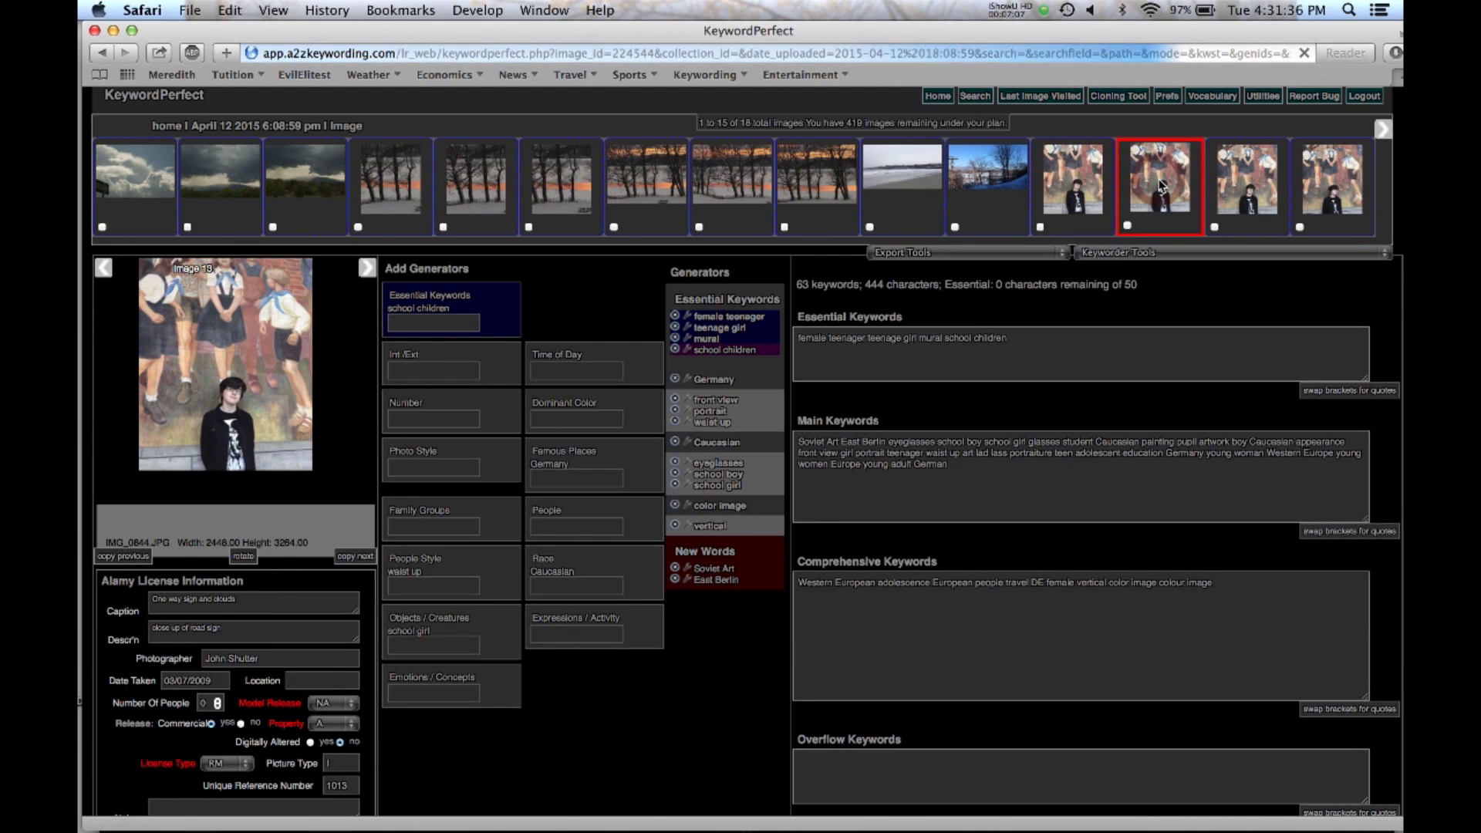
{"action": "left_click", "coordinate": [977, 195]}
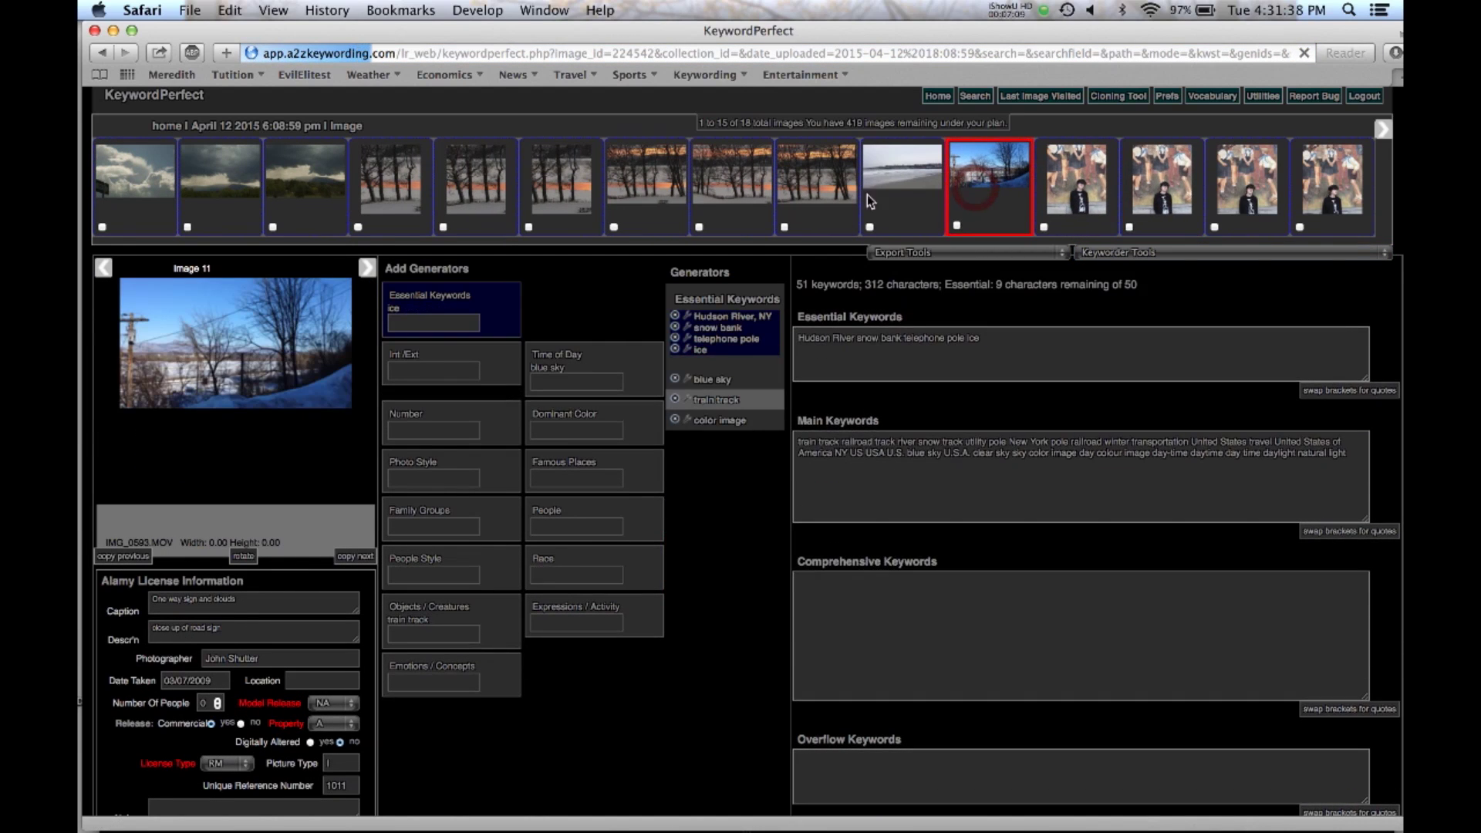
- Set Image 1's model release to A, copy that field to images 10–12, and check image 12
{"action": "left_click", "coordinate": [131, 162]}
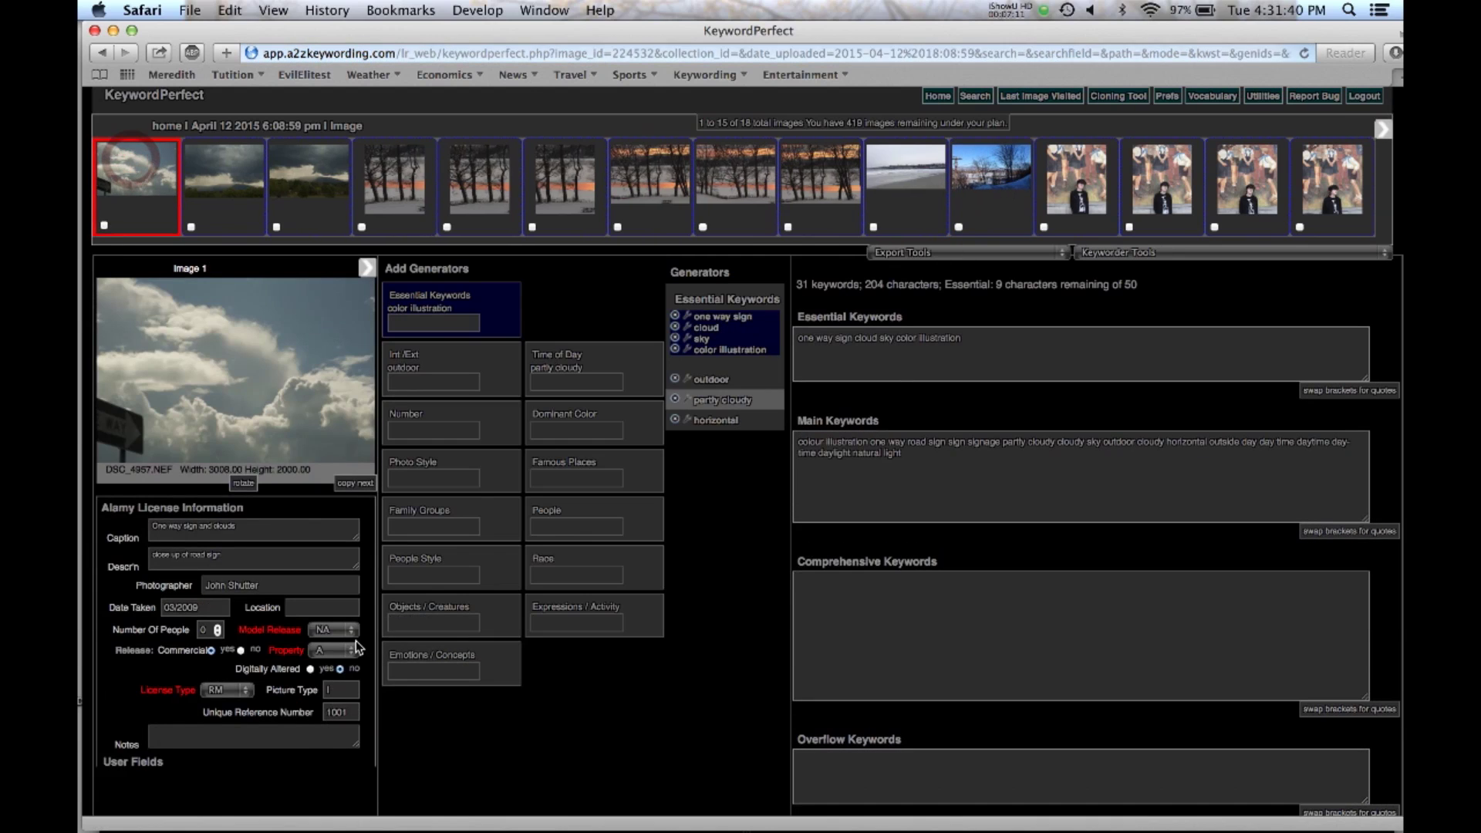
{"action": "left_click", "coordinate": [352, 631]}
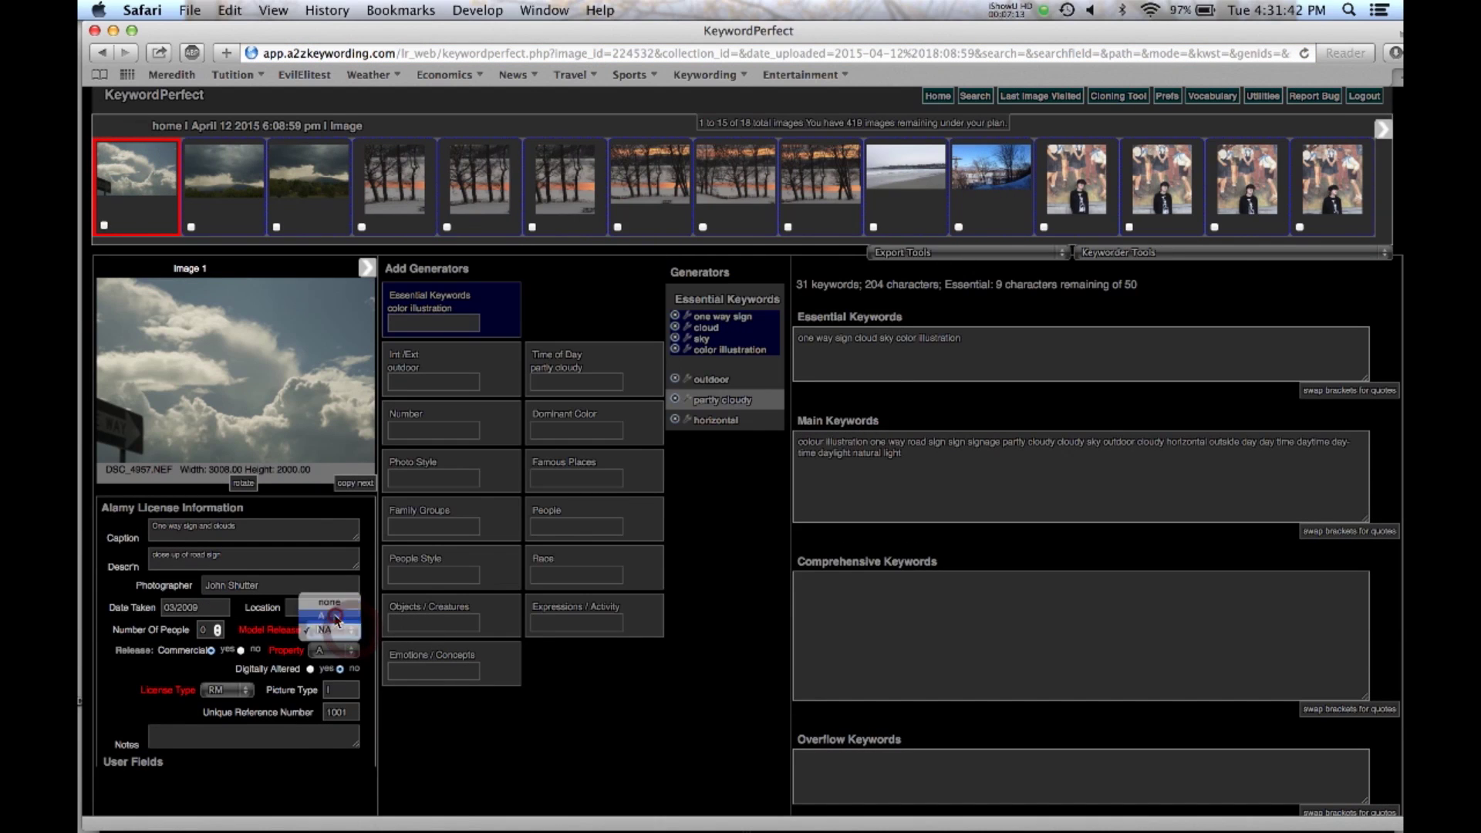
{"action": "left_click", "coordinate": [324, 615]}
{"action": "left_click_drag", "start_coordinate": [873, 226], "coordinate": [1073, 230]}
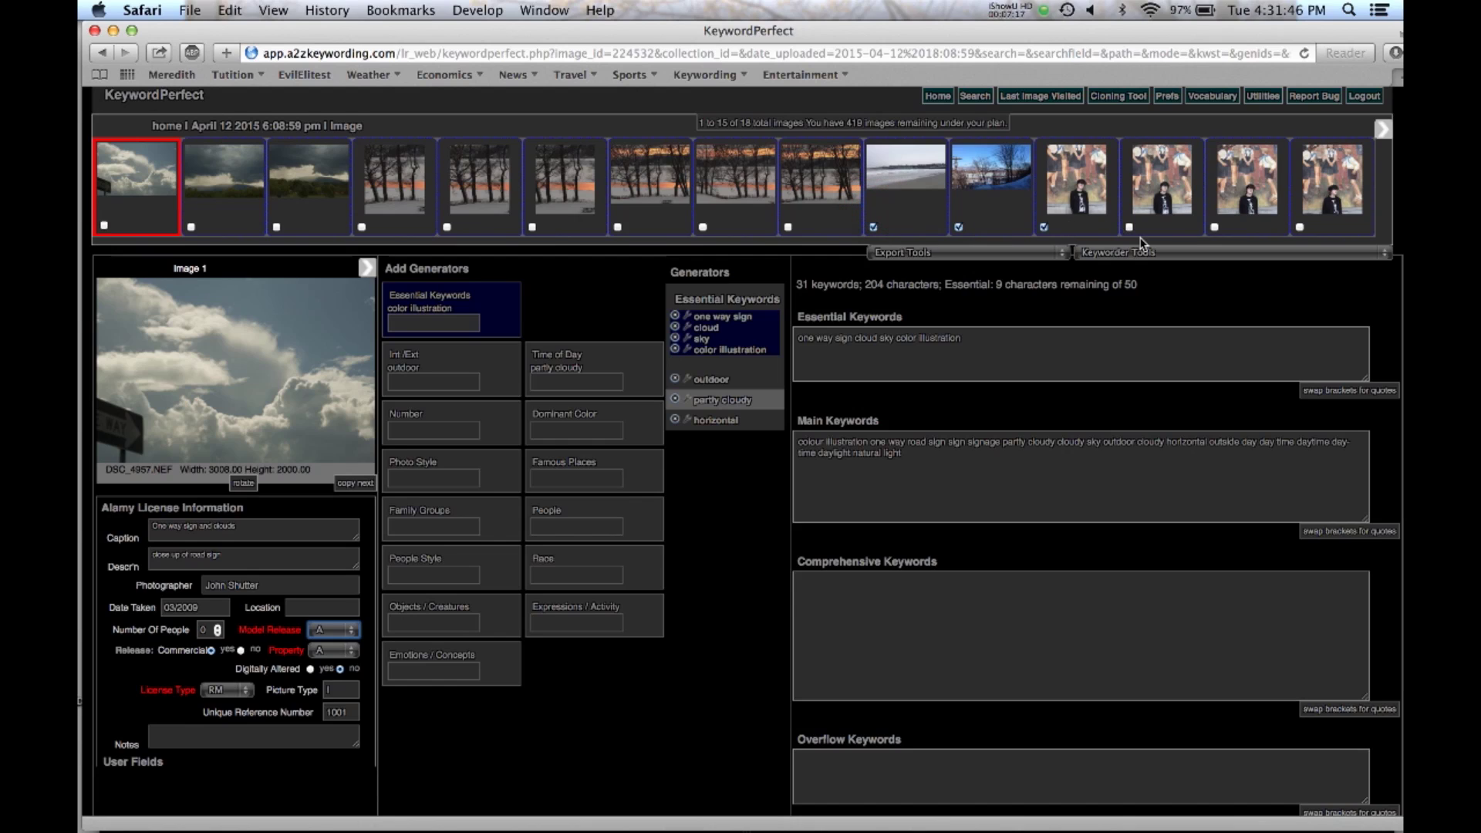
{"action": "left_click", "coordinate": [272, 629]}
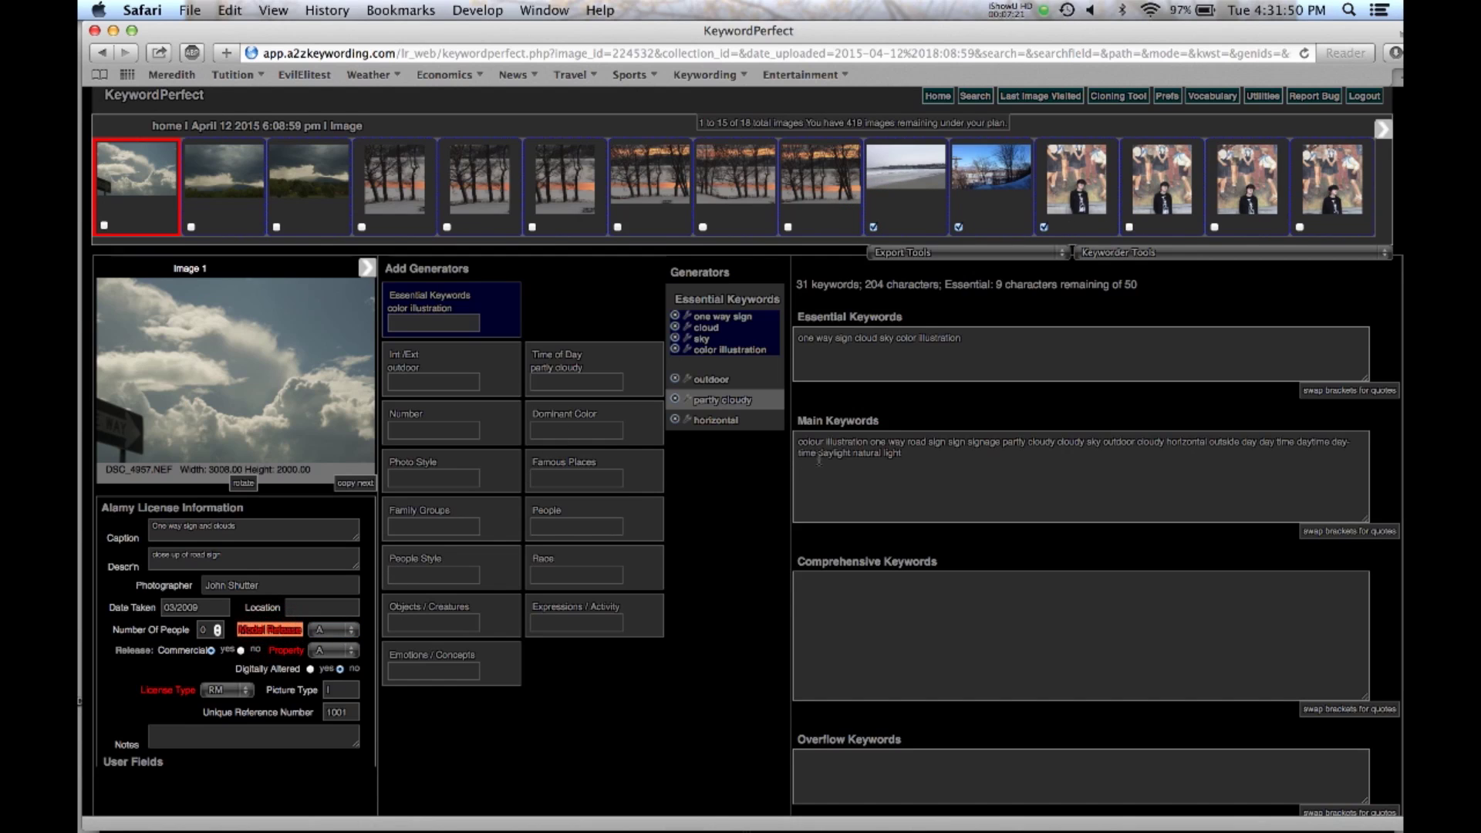
{"action": "left_click", "coordinate": [1204, 258]}
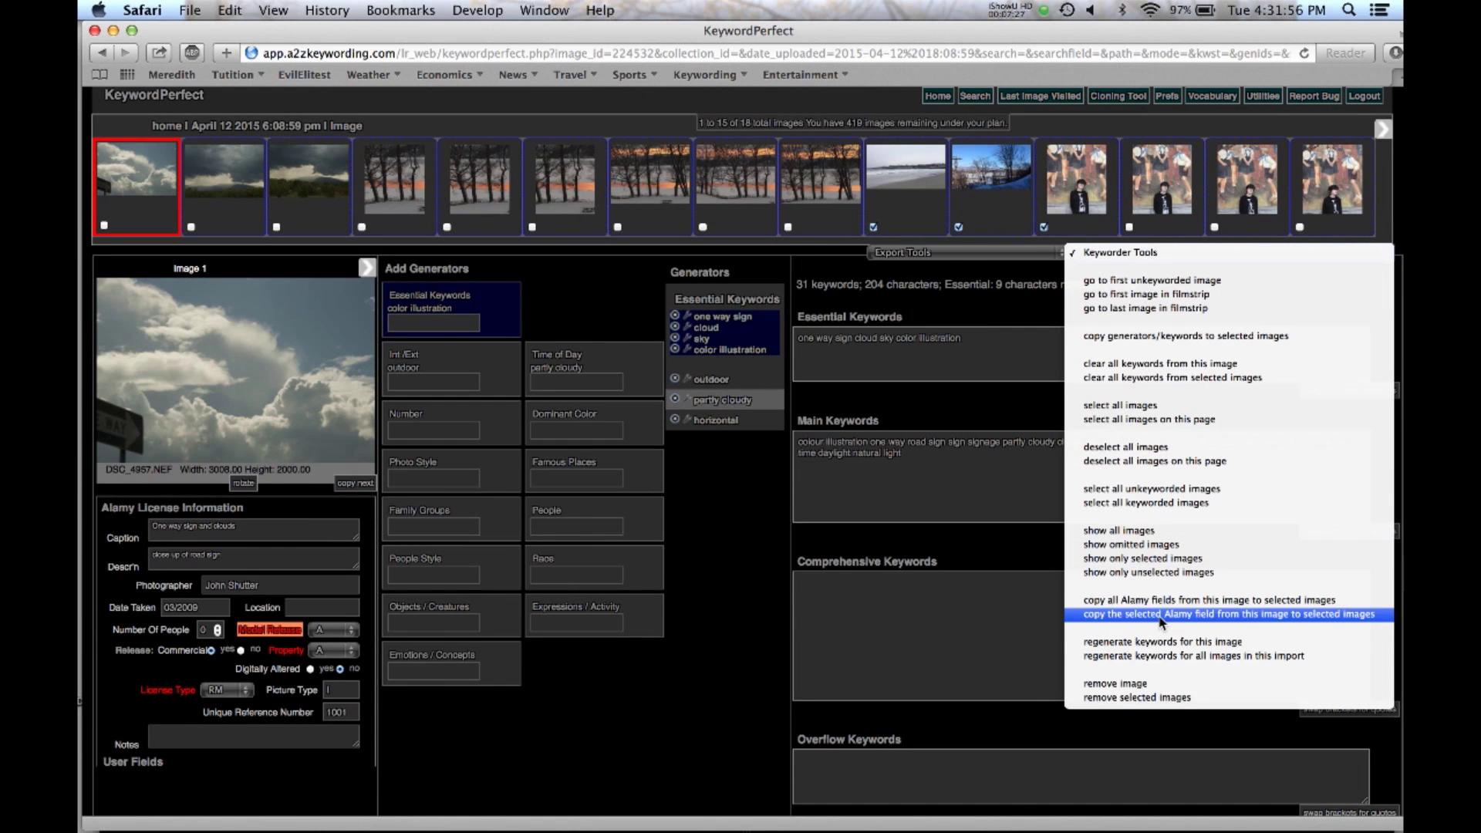
{"action": "left_click", "coordinate": [1161, 615]}
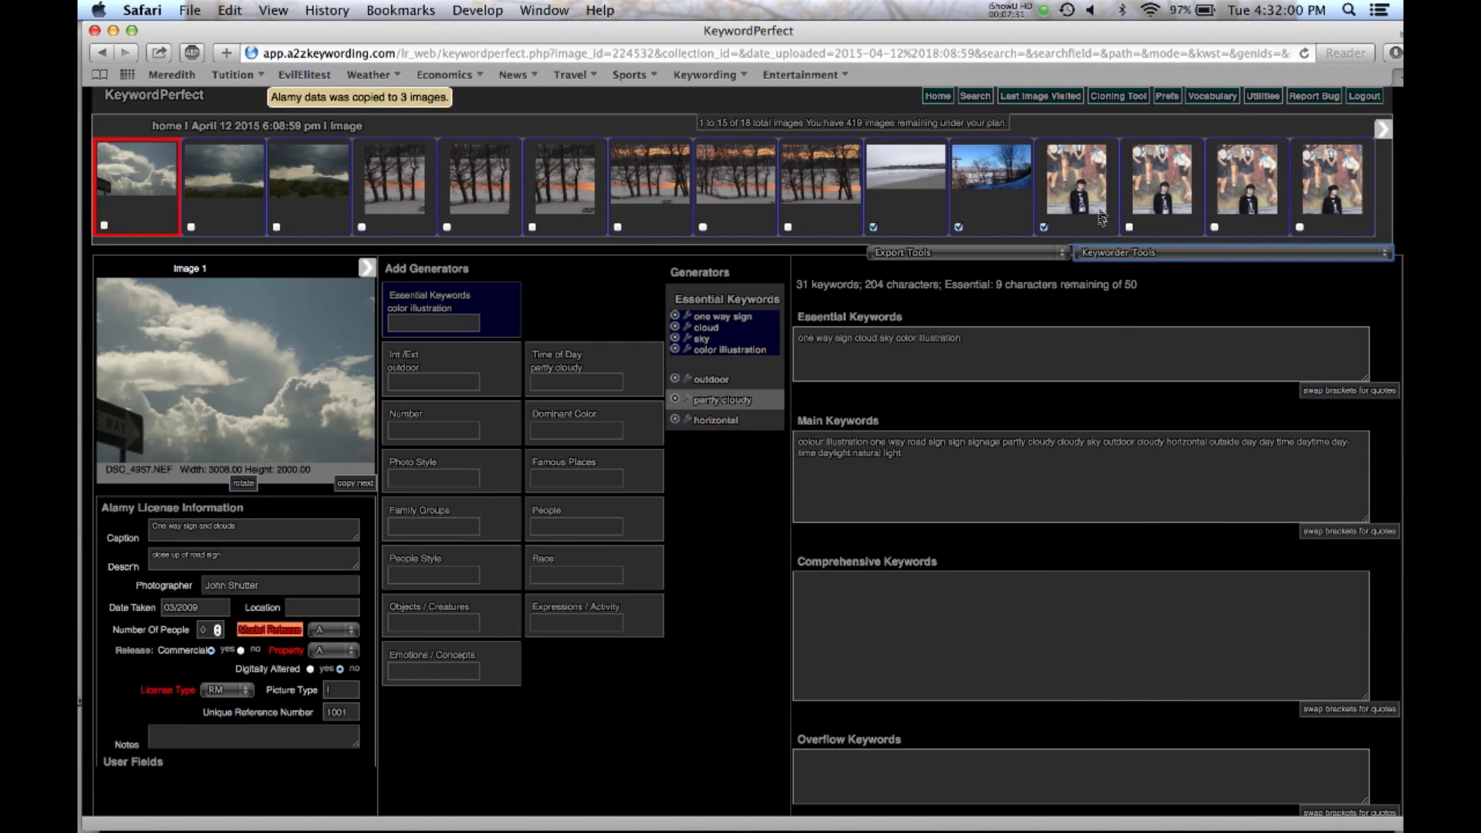
{"action": "left_click", "coordinate": [1088, 180]}
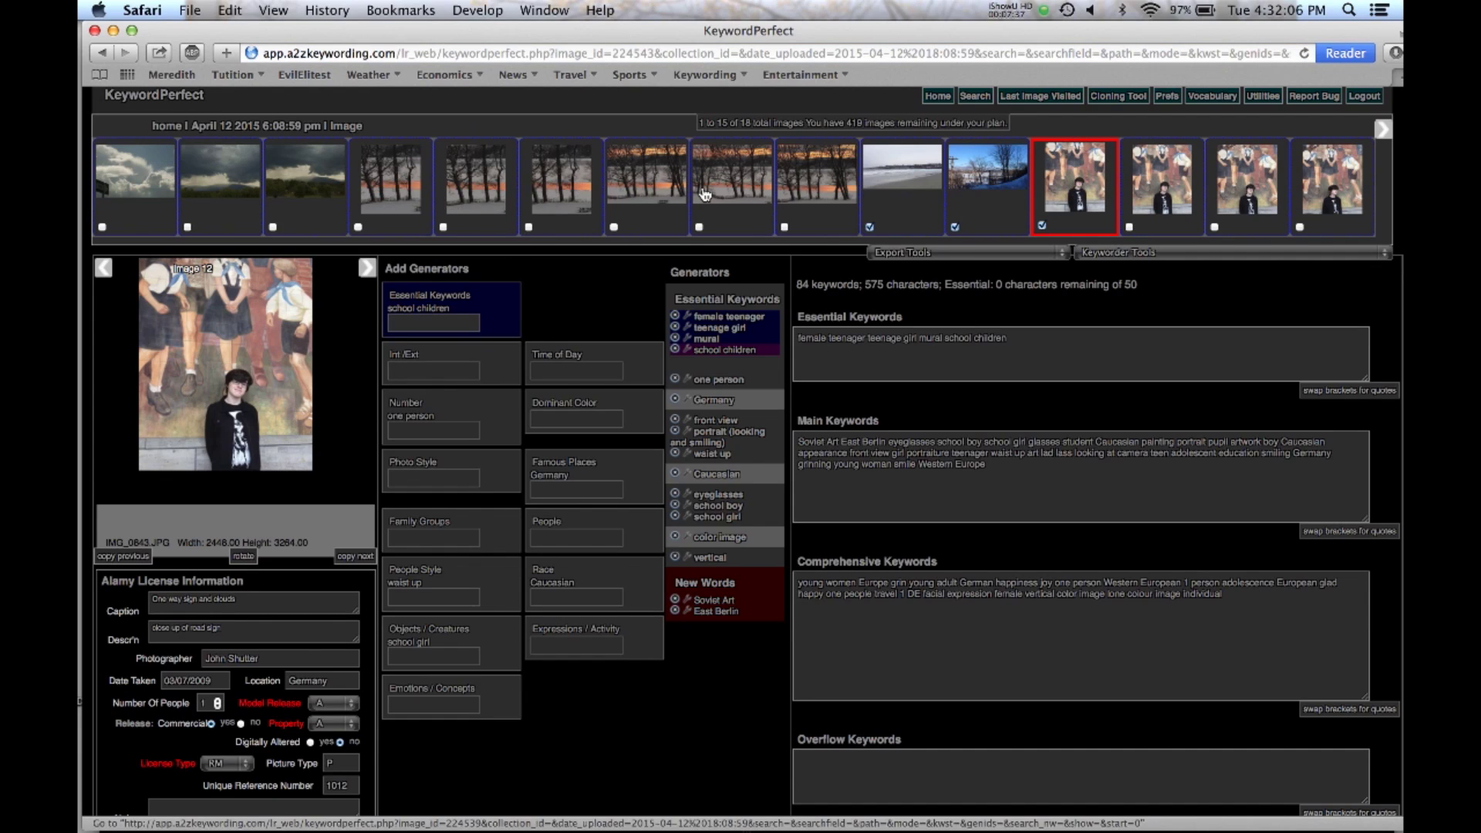
- Set Image 12's property release to A
{"action": "left_click", "coordinate": [319, 720]}
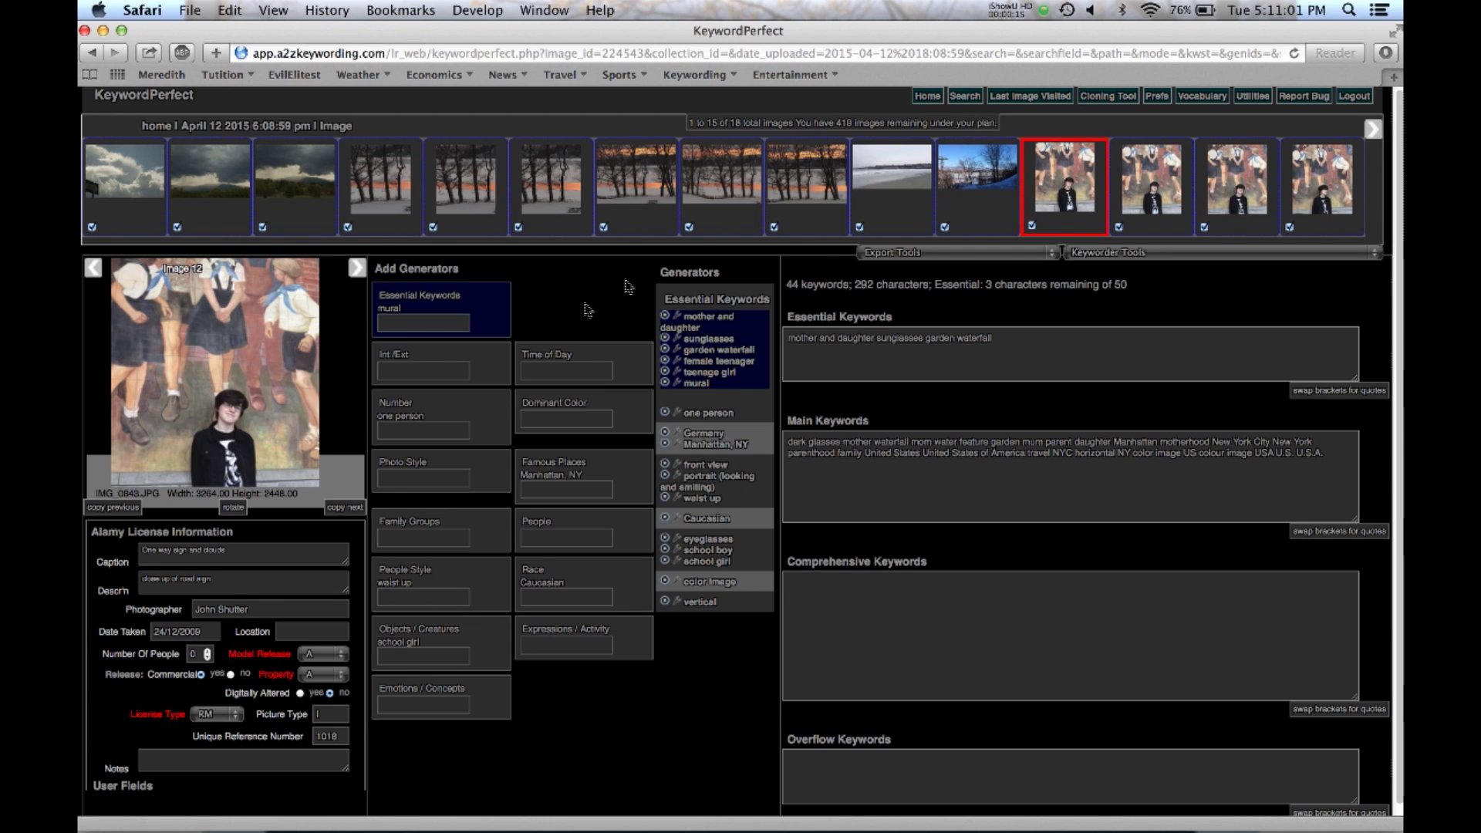
- Export to the Alamy spreadsheet, give image 15 model release A and property NA, then re-export
{"action": "left_click", "coordinate": [1043, 257]}
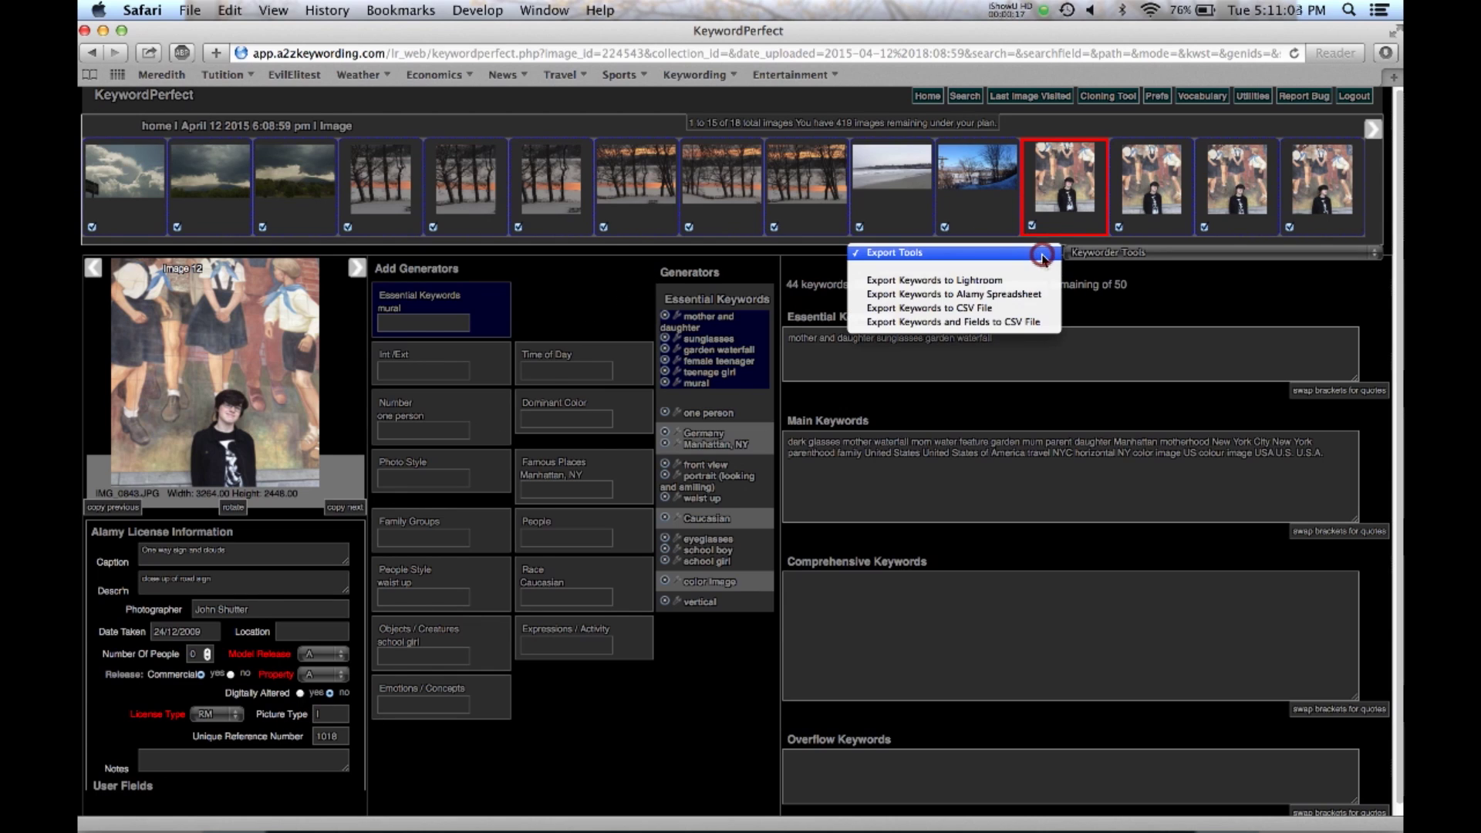
{"action": "left_click", "coordinate": [1002, 302]}
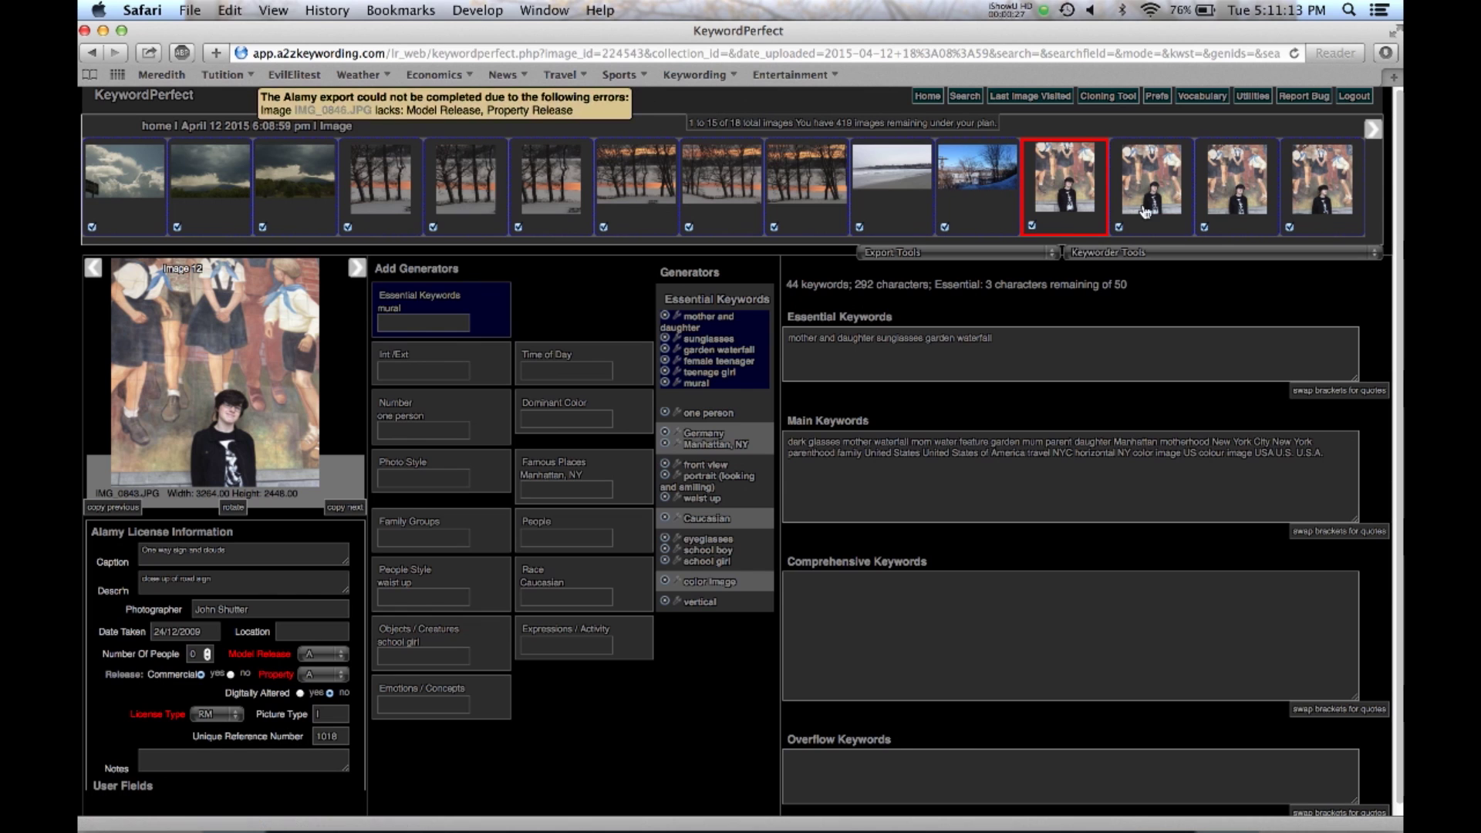
{"action": "left_click", "coordinate": [1321, 185]}
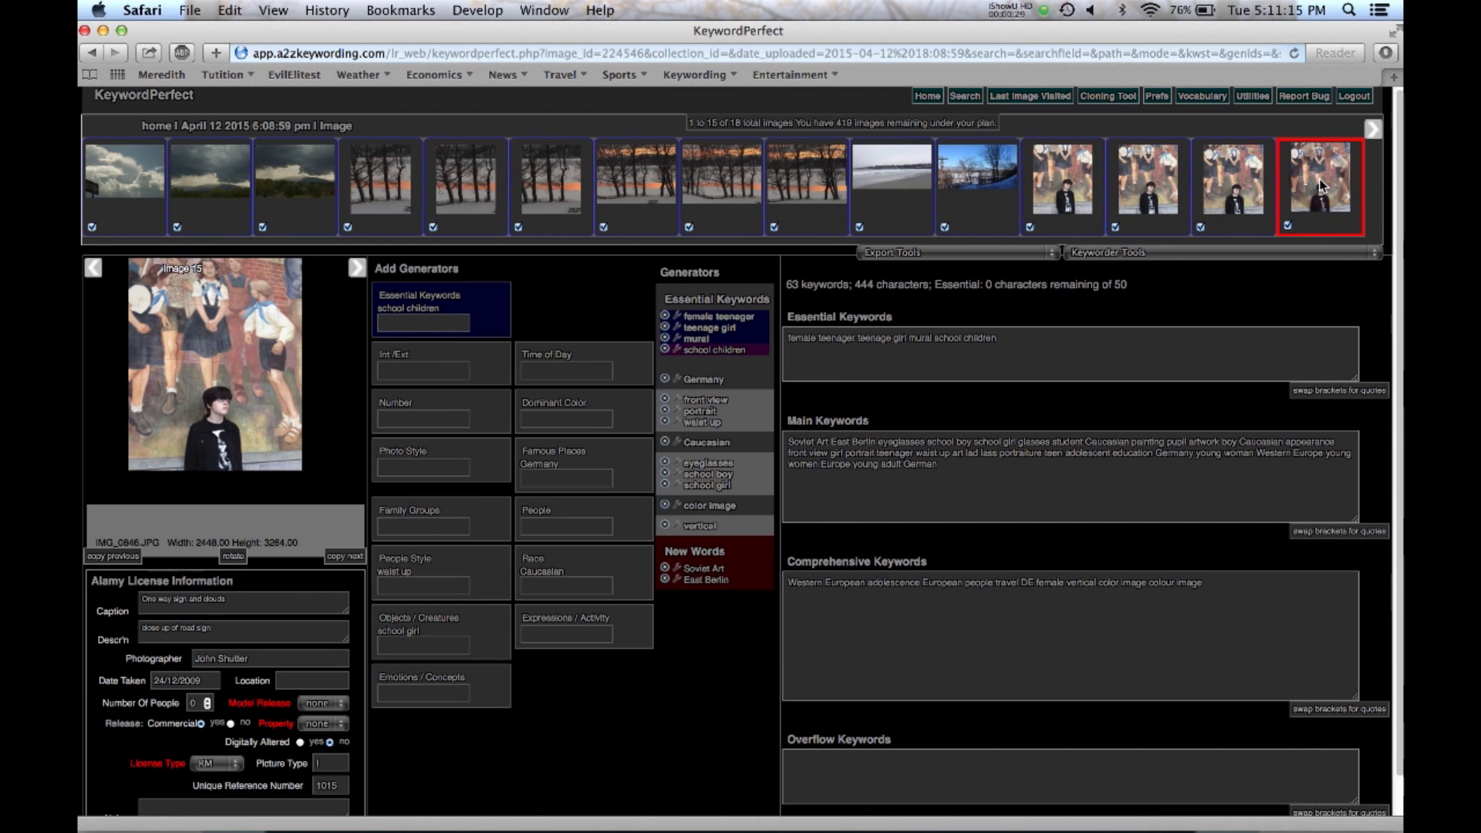
{"action": "left_click", "coordinate": [340, 703]}
{"action": "left_click", "coordinate": [326, 719]}
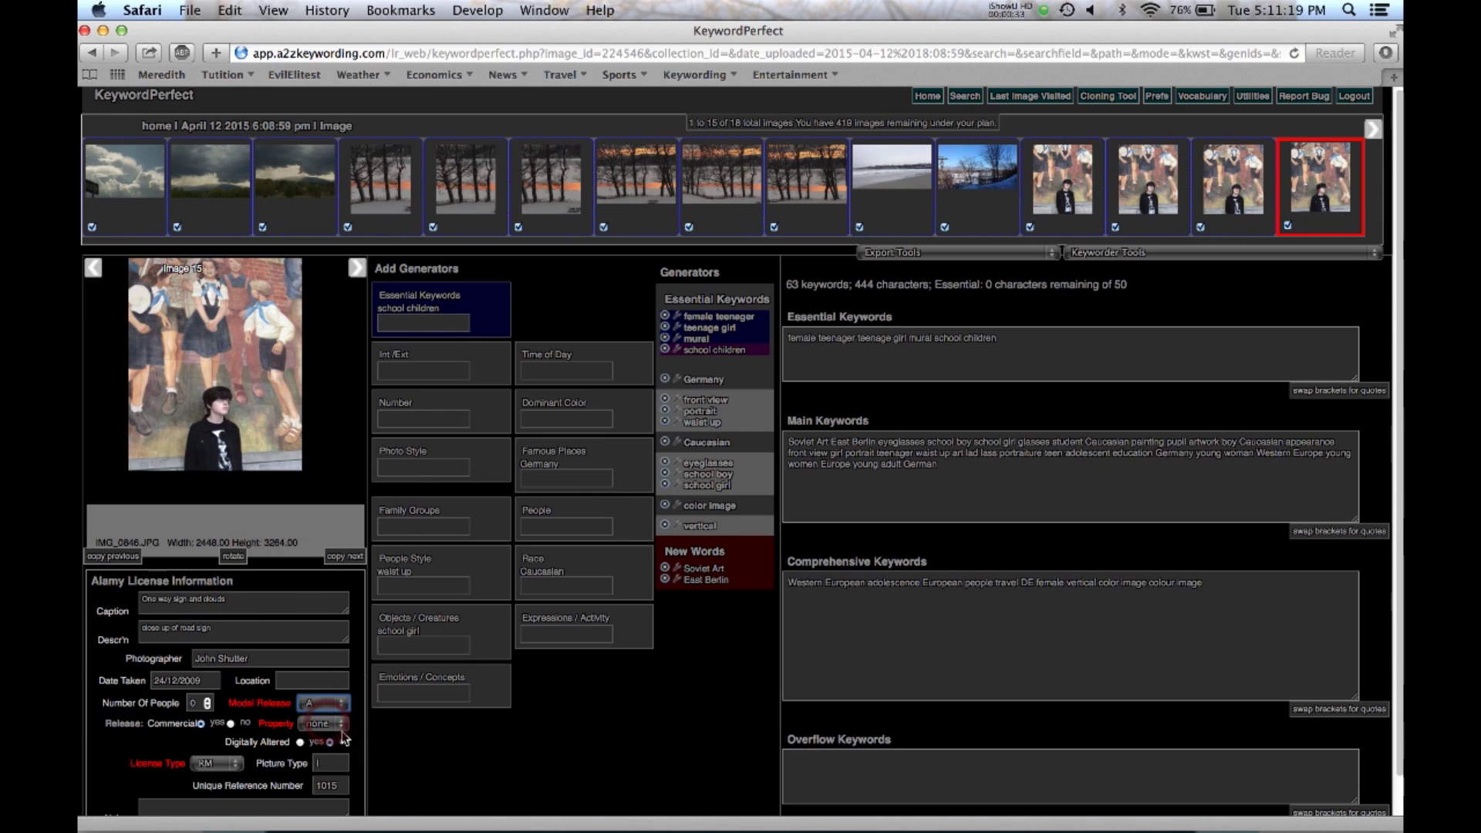
{"action": "left_click", "coordinate": [343, 725]}
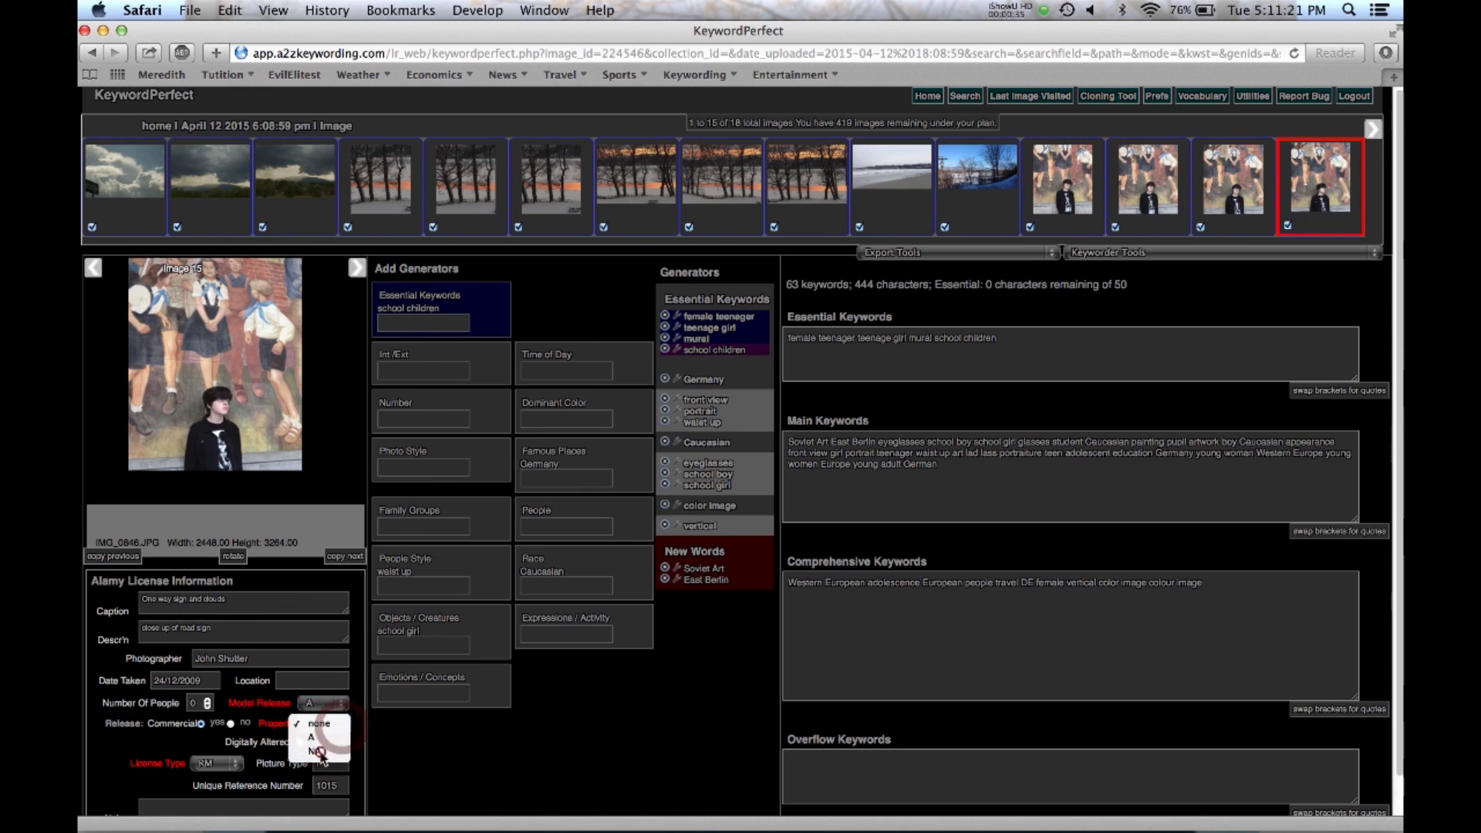
{"action": "left_click", "coordinate": [315, 751]}
{"action": "left_click", "coordinate": [1004, 255]}
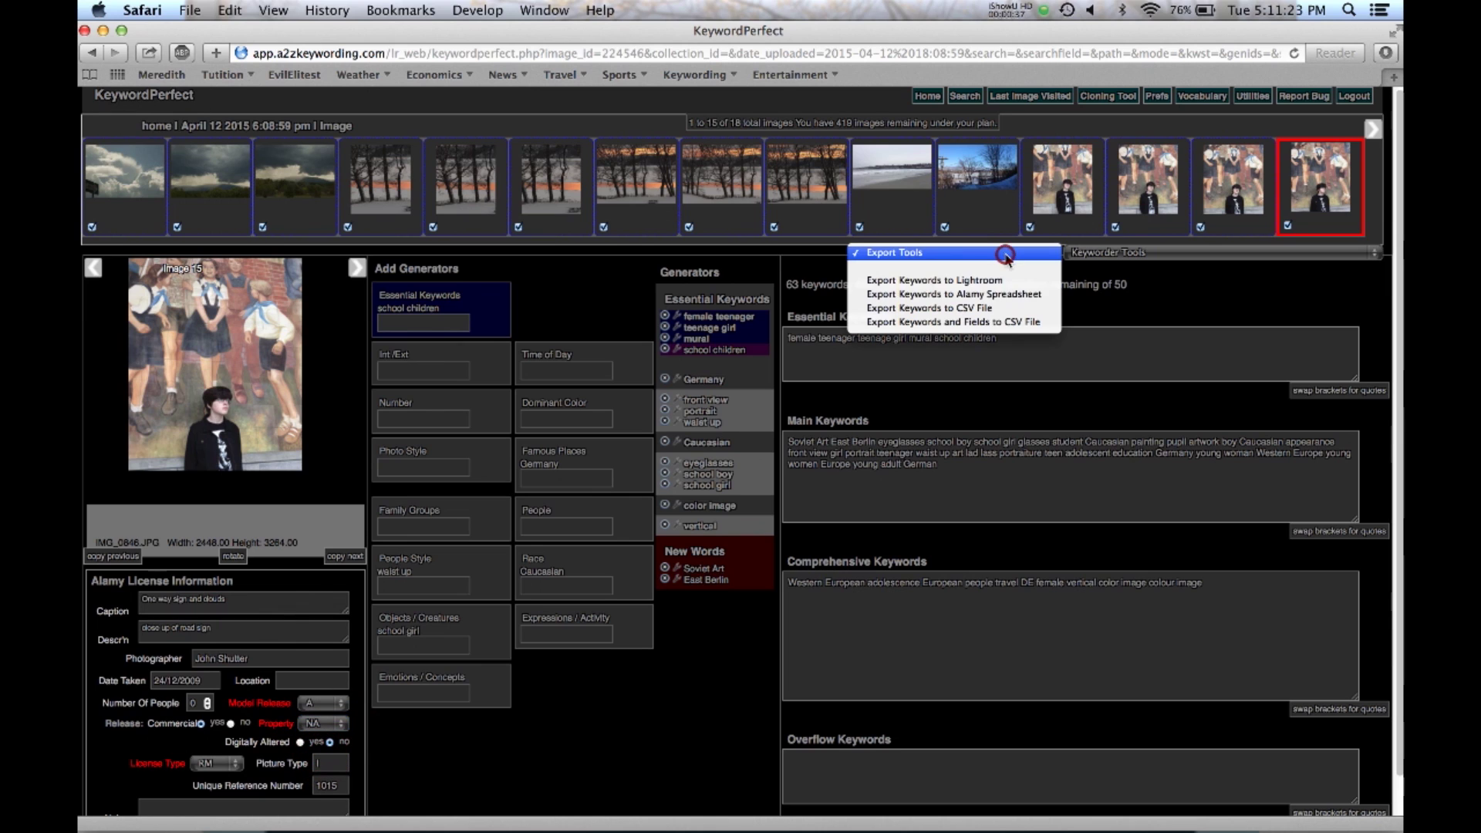
{"action": "left_click", "coordinate": [996, 293]}
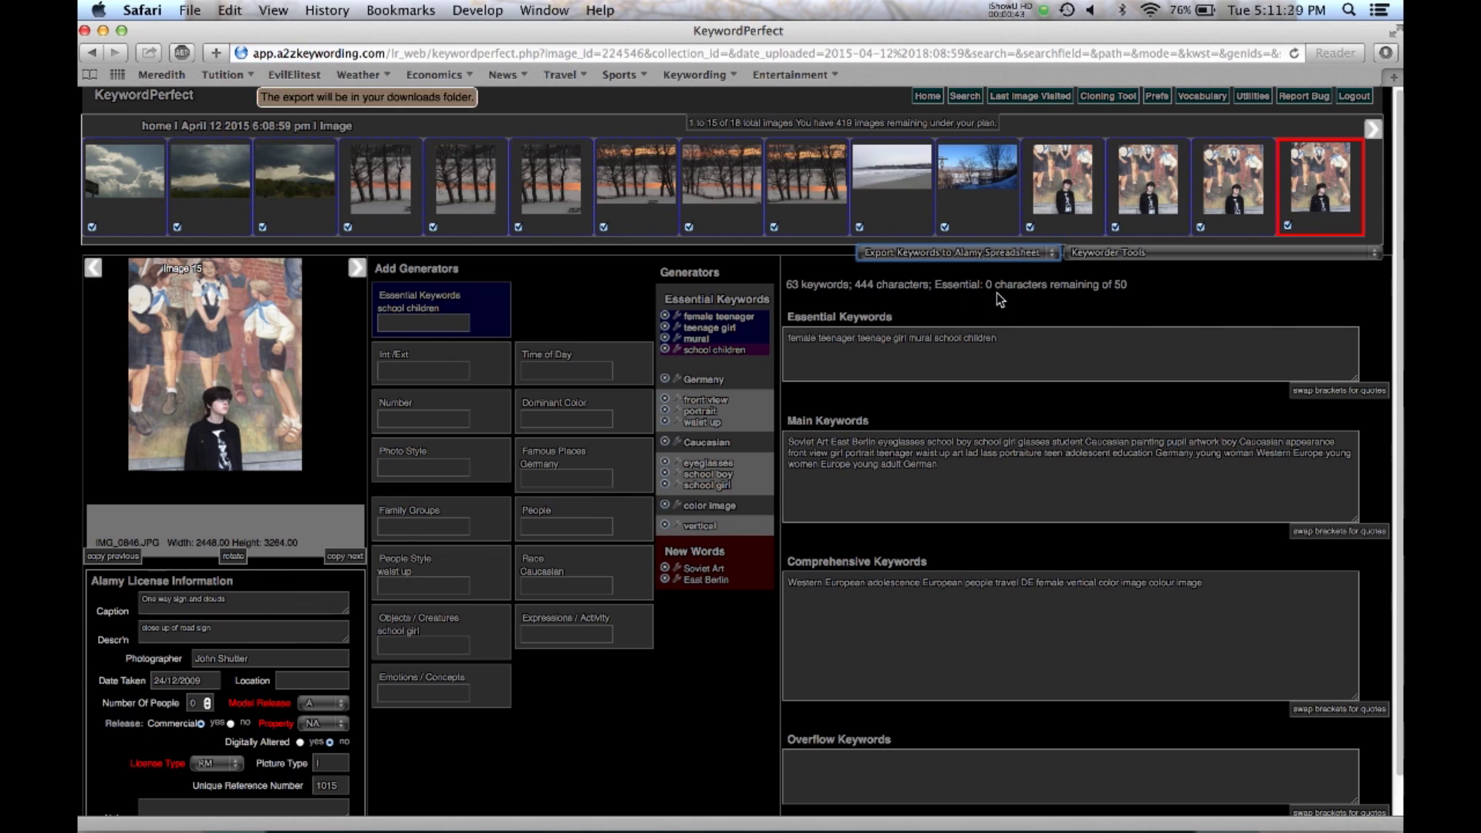
- Copy the newest export, alamy_keyword_export2015-04-21_17-11-28.csv, from Safari's downloads to the desktop
{"action": "left_click_drag", "start_coordinate": [694, 74], "coordinate": [902, 37]}
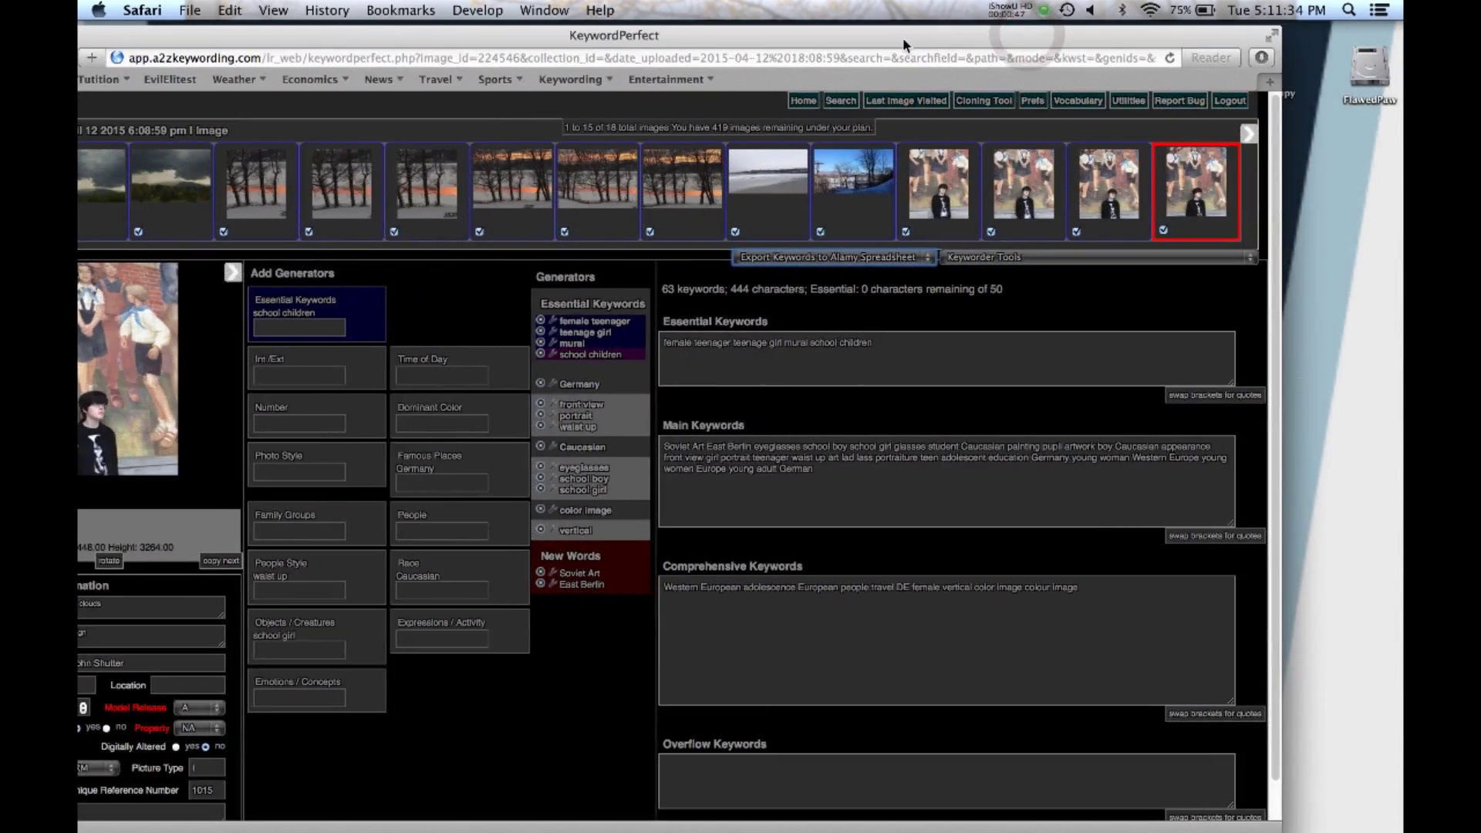
{"action": "left_click", "coordinate": [1260, 60]}
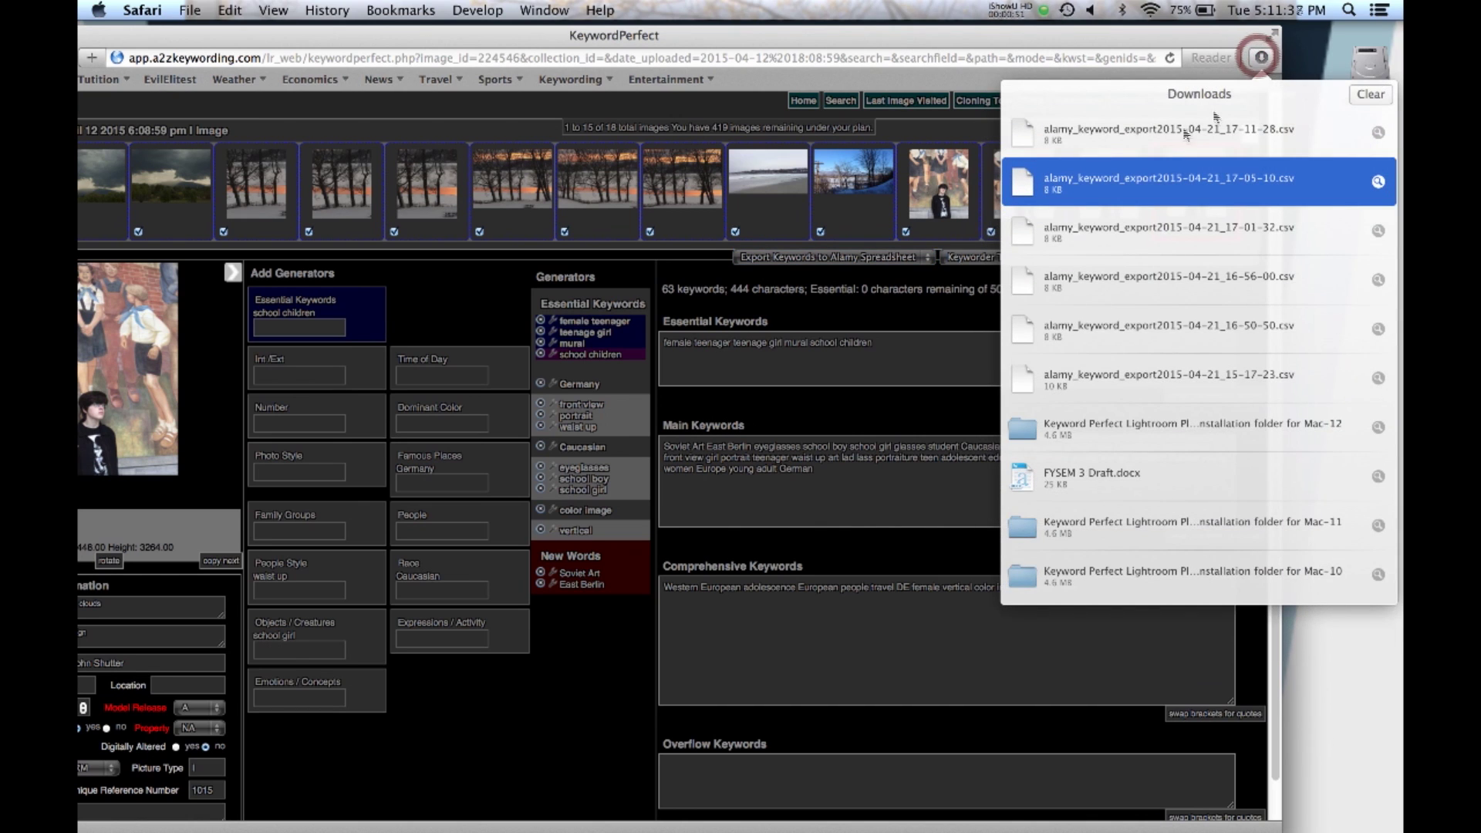
{"action": "left_click_drag", "start_coordinate": [1126, 132], "coordinate": [1332, 716]}
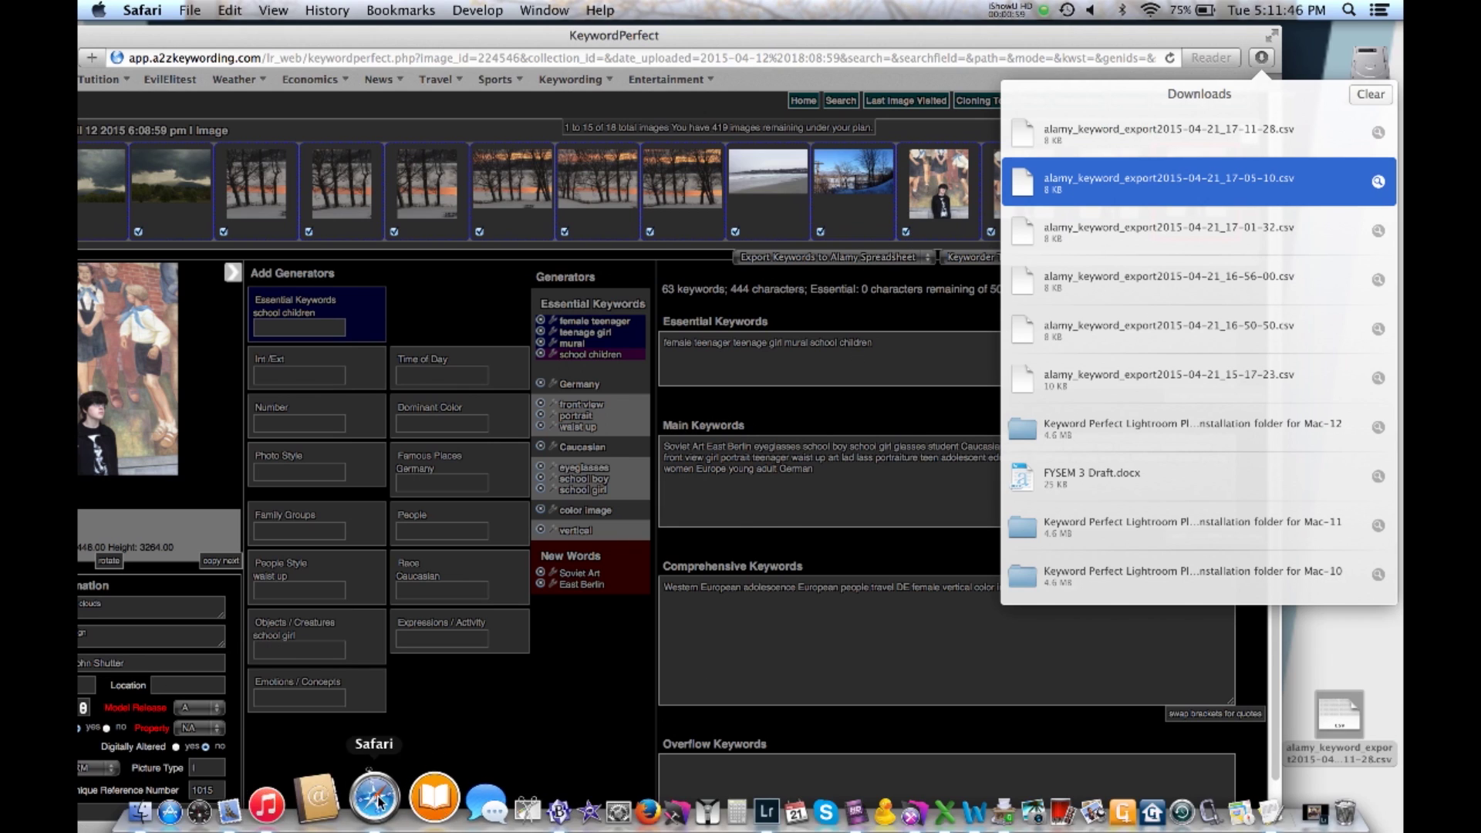
{"action": "mouse_move", "coordinate": [374, 818]}
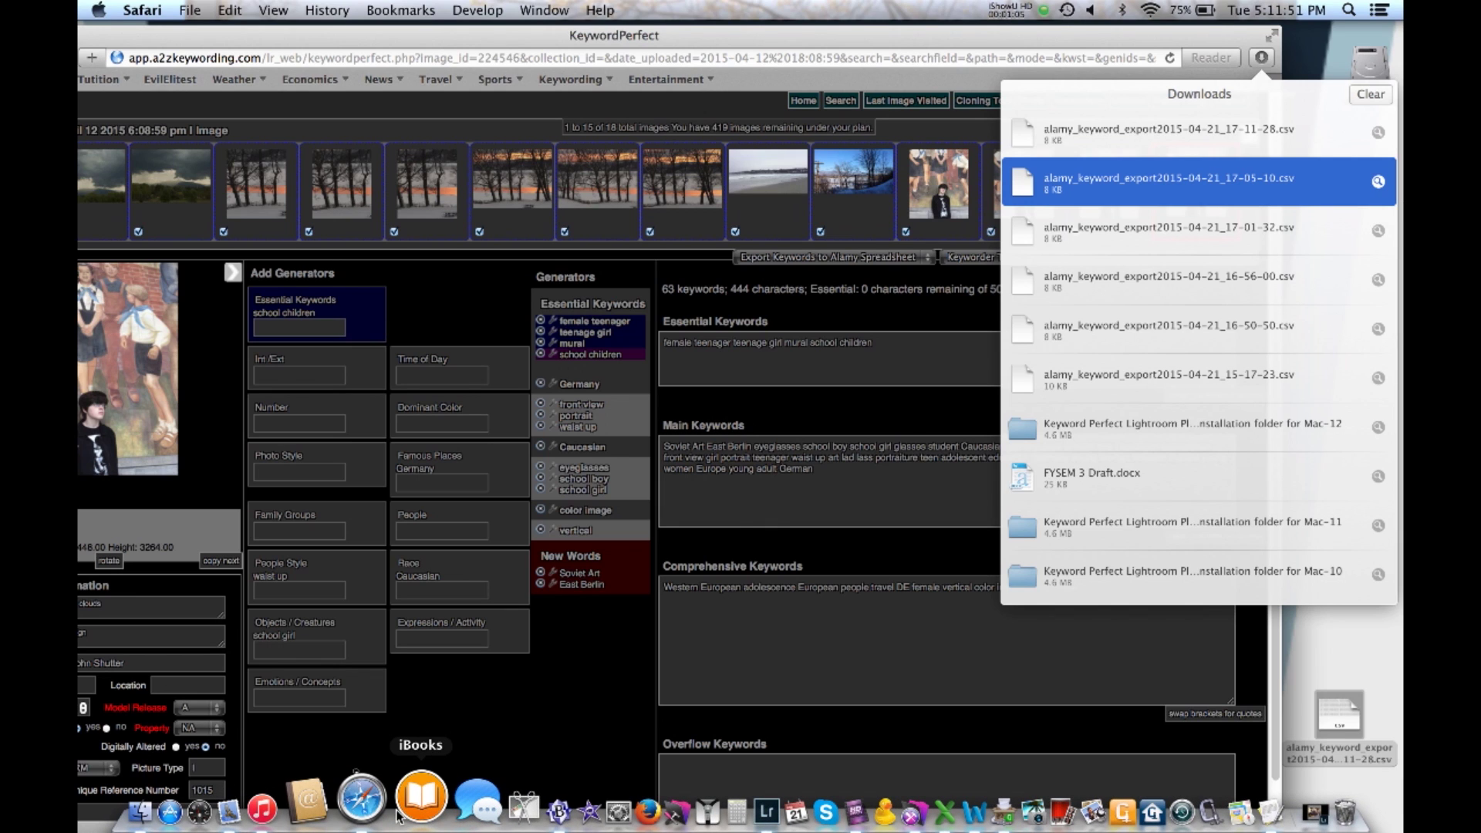
- Open alamy_keyword_export2015-04-21_17-11-28.csv in BBEdit
{"action": "left_click", "coordinate": [497, 801]}
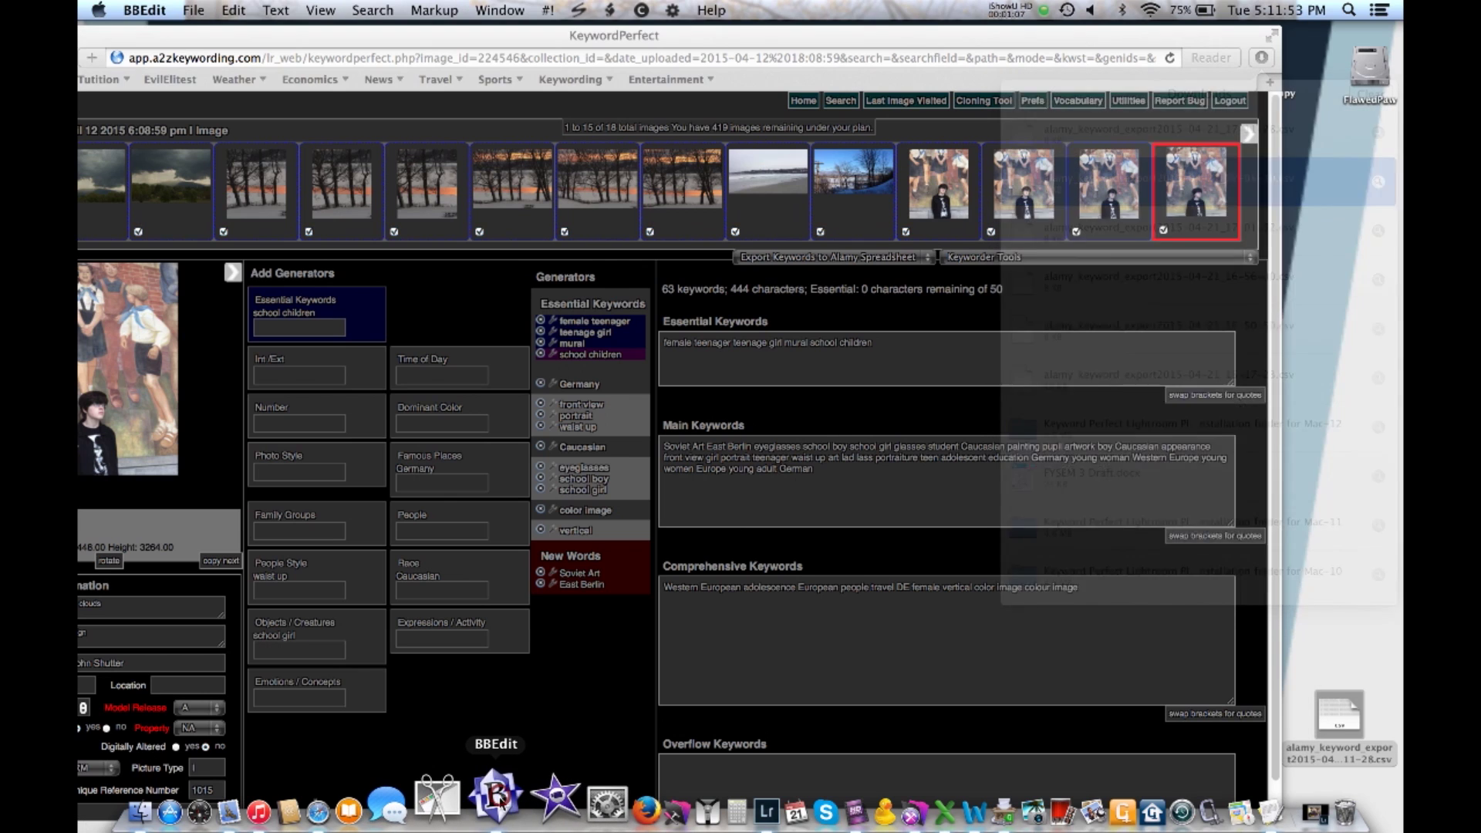
{"action": "left_click", "coordinate": [191, 11]}
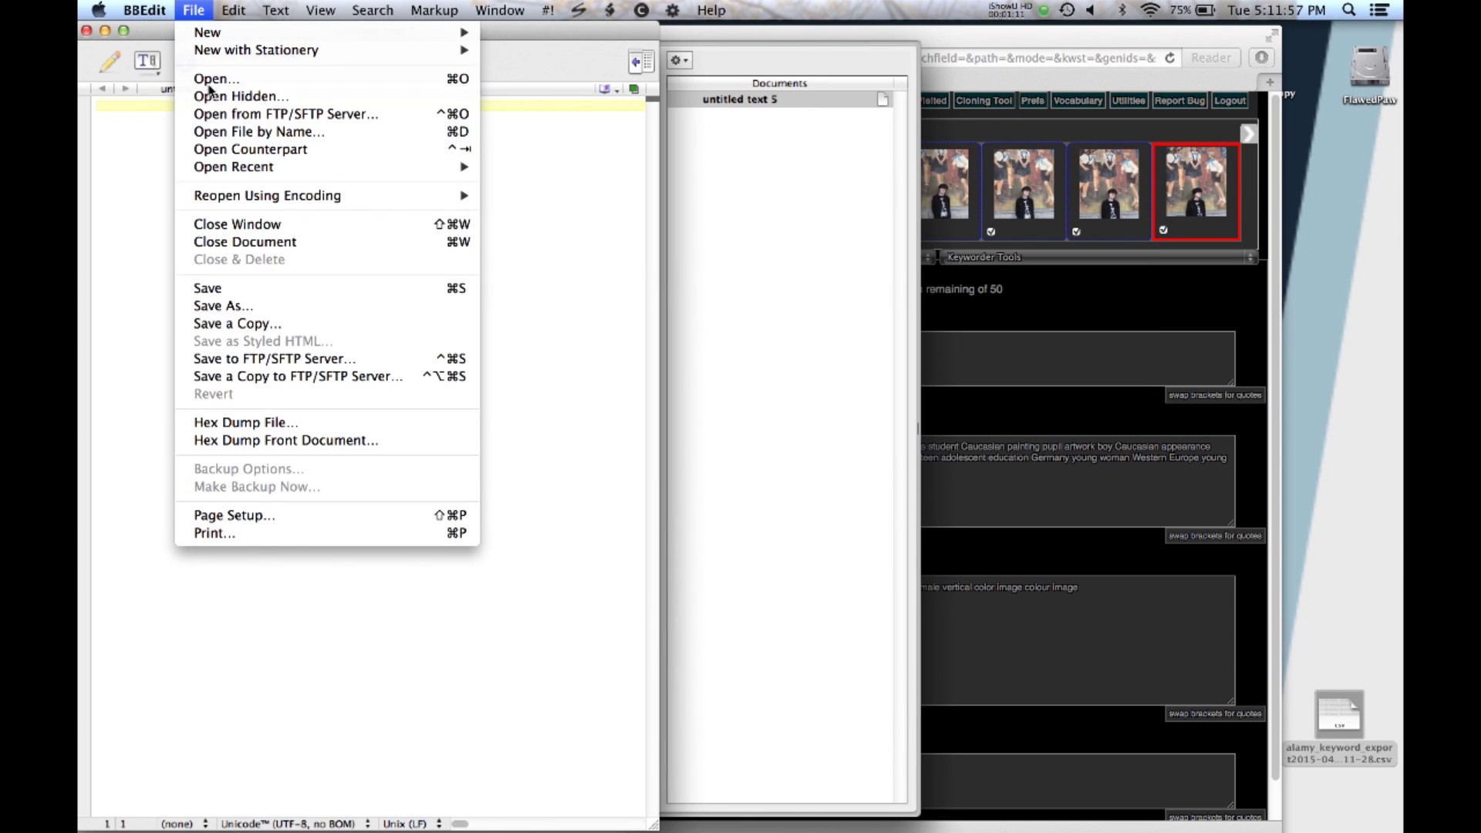
{"action": "left_click", "coordinate": [235, 81]}
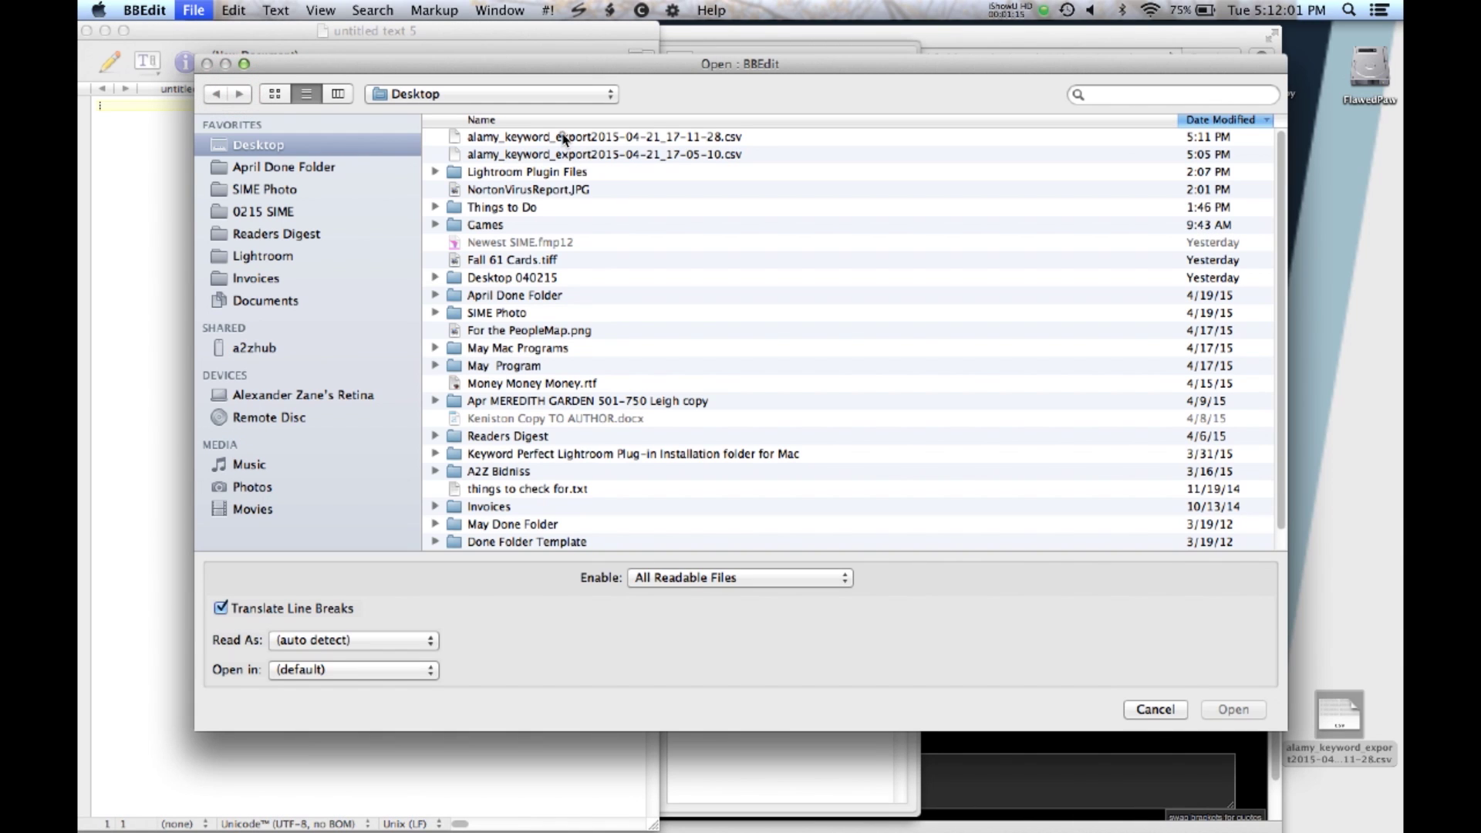
{"action": "double_click", "coordinate": [564, 139]}
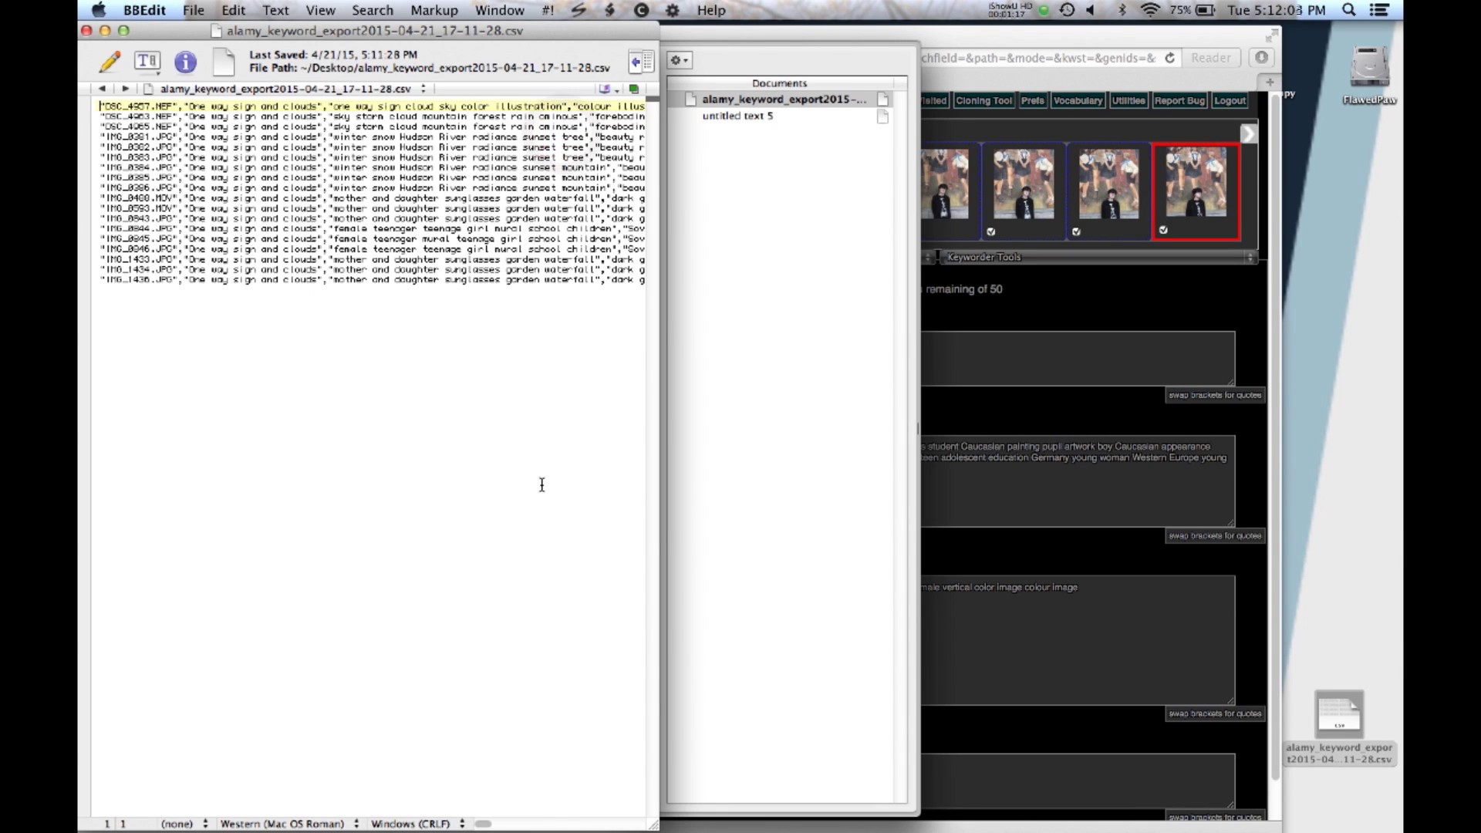
- Scroll through the CSV rows, then close the BBEdit window and confirm
{"action": "scroll", "coordinate": [544, 282], "scroll_direction": "right", "scroll_amount": 20}
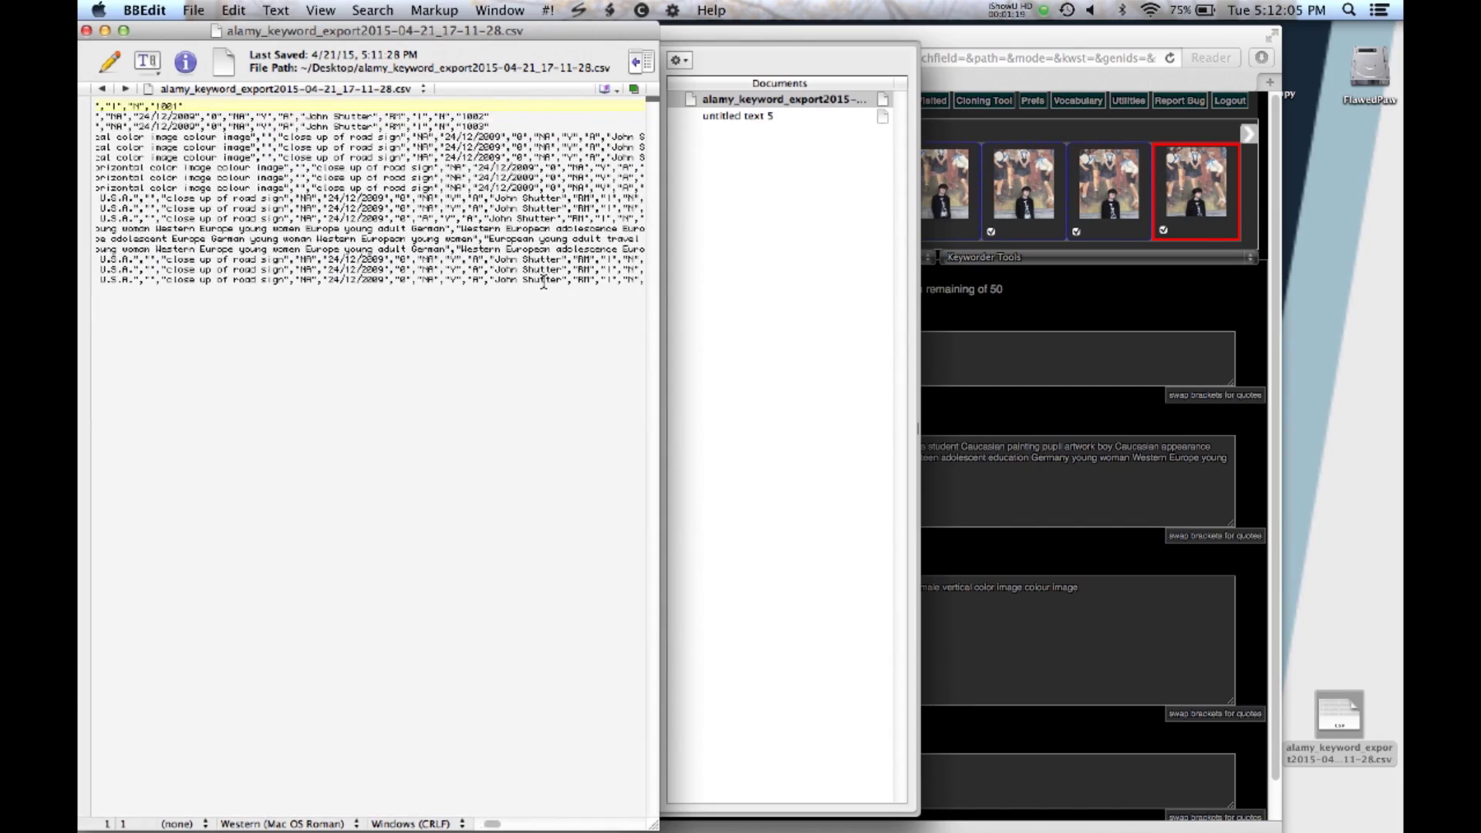
{"action": "scroll", "coordinate": [544, 282], "scroll_direction": "left", "scroll_amount": 5}
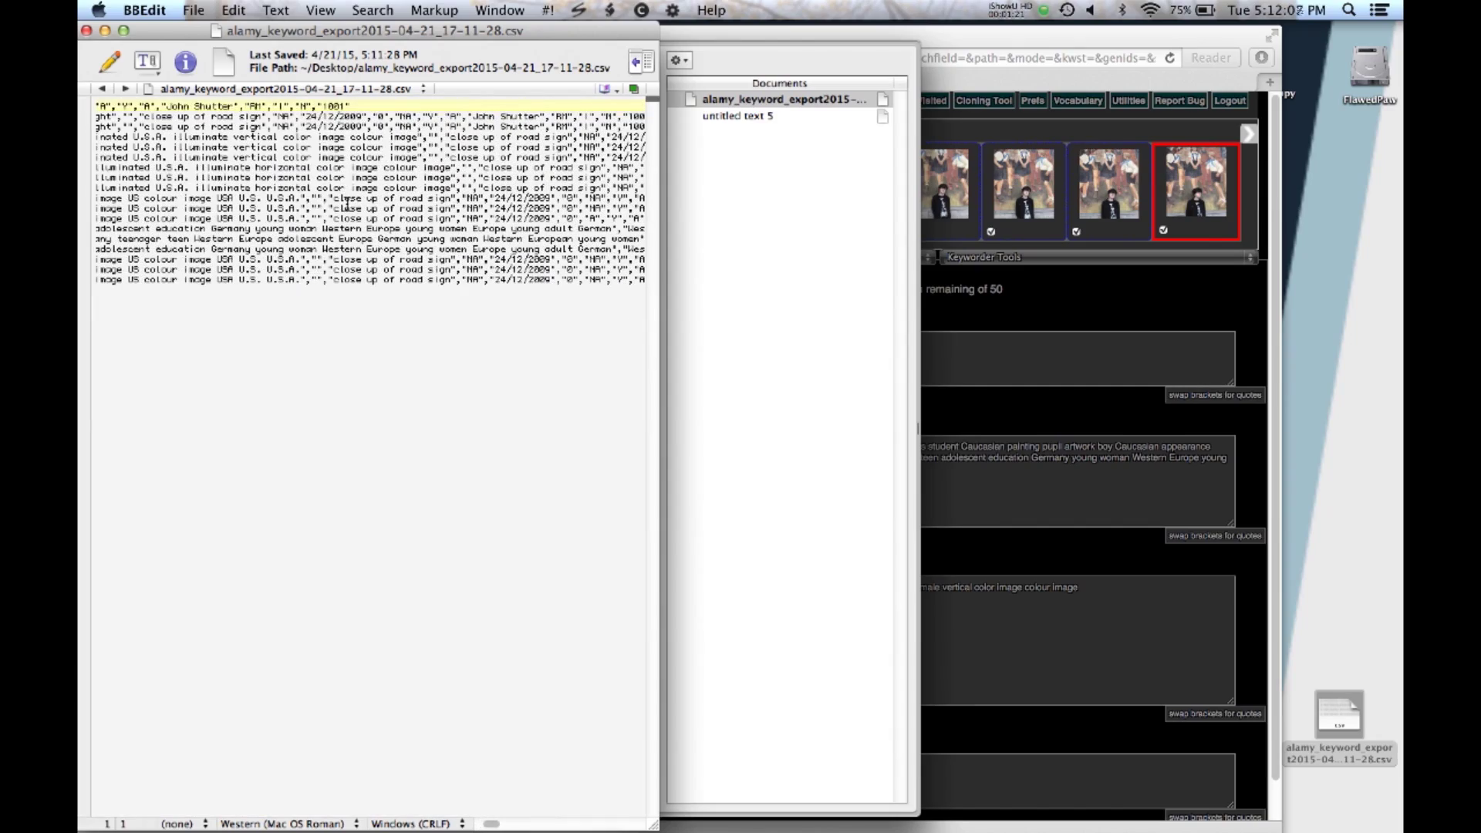
{"action": "scroll", "coordinate": [234, 193], "scroll_direction": "left", "scroll_amount": 5}
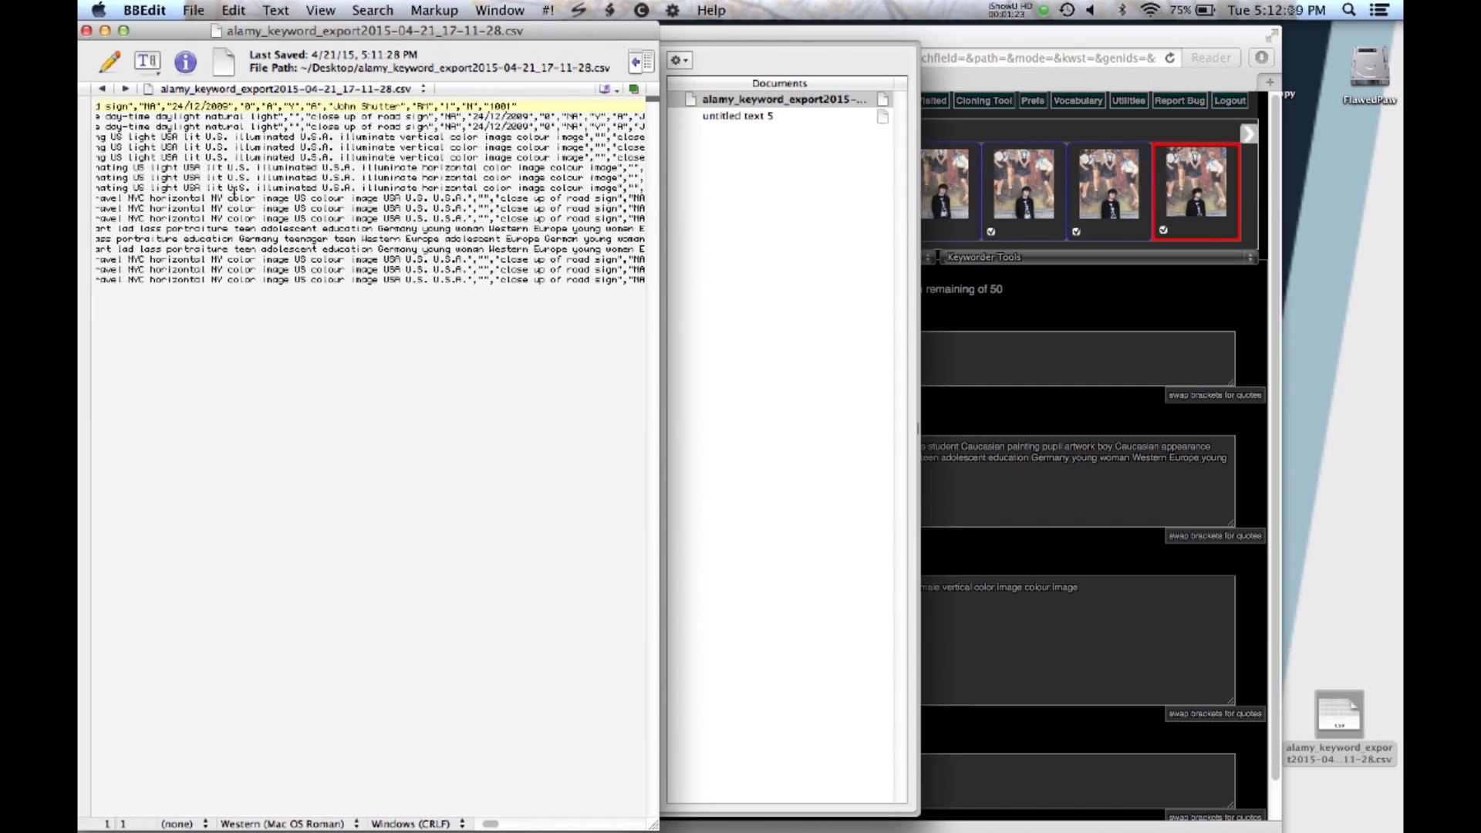
{"action": "scroll", "coordinate": [235, 193], "scroll_direction": "right", "scroll_amount": 15}
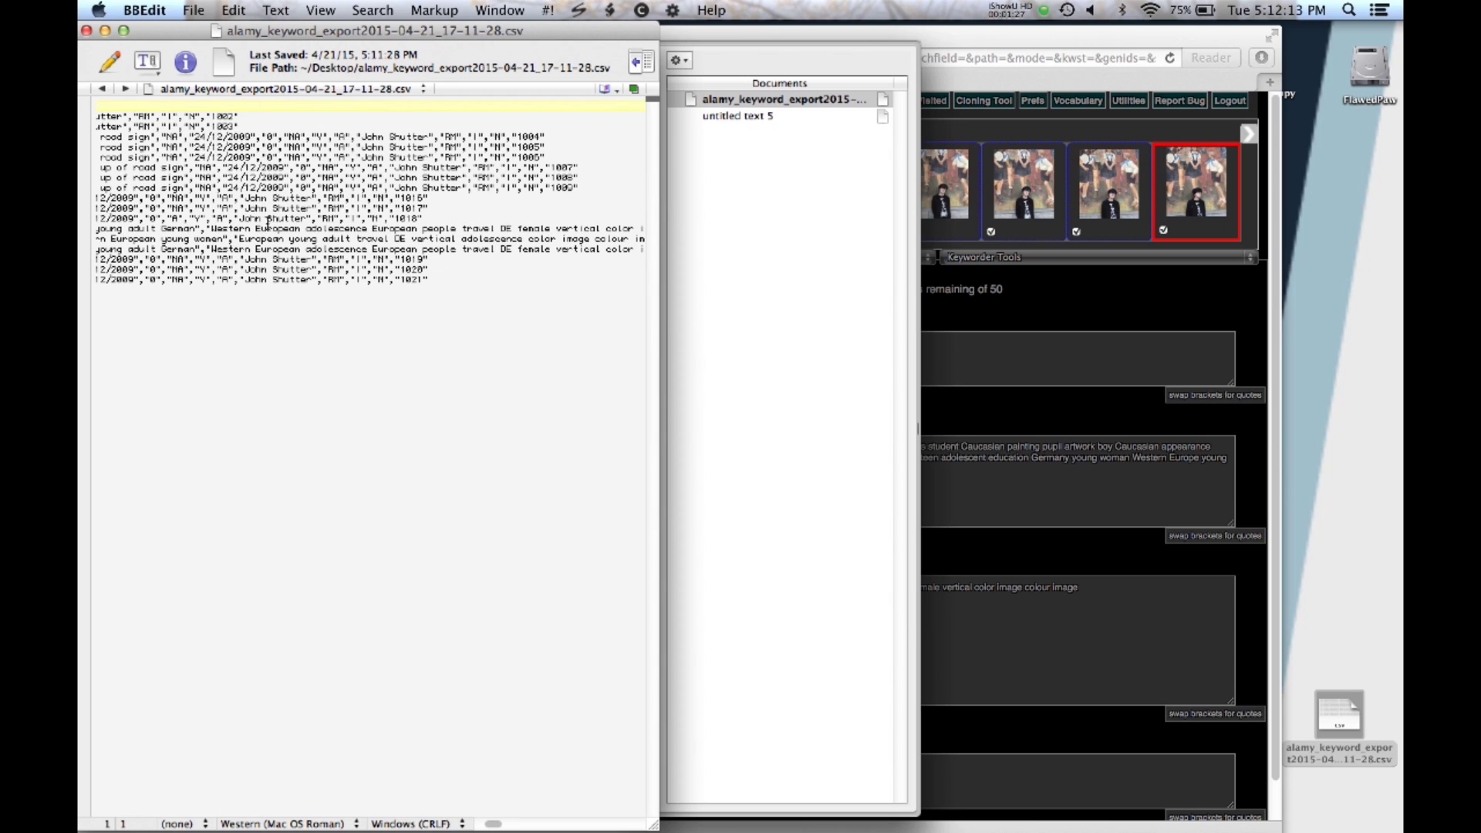
{"action": "left_click", "coordinate": [87, 32]}
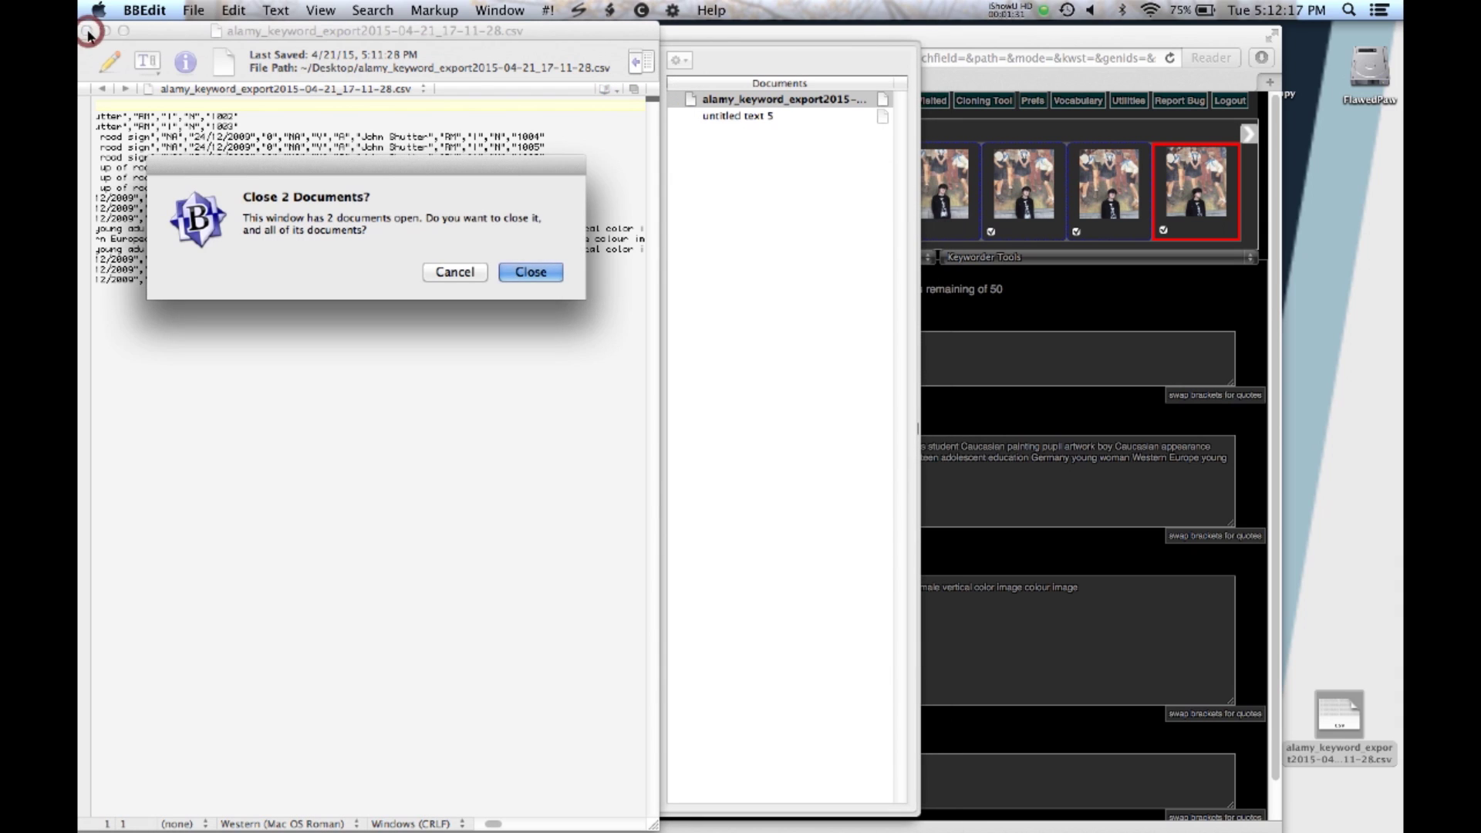
{"action": "left_click", "coordinate": [530, 272]}
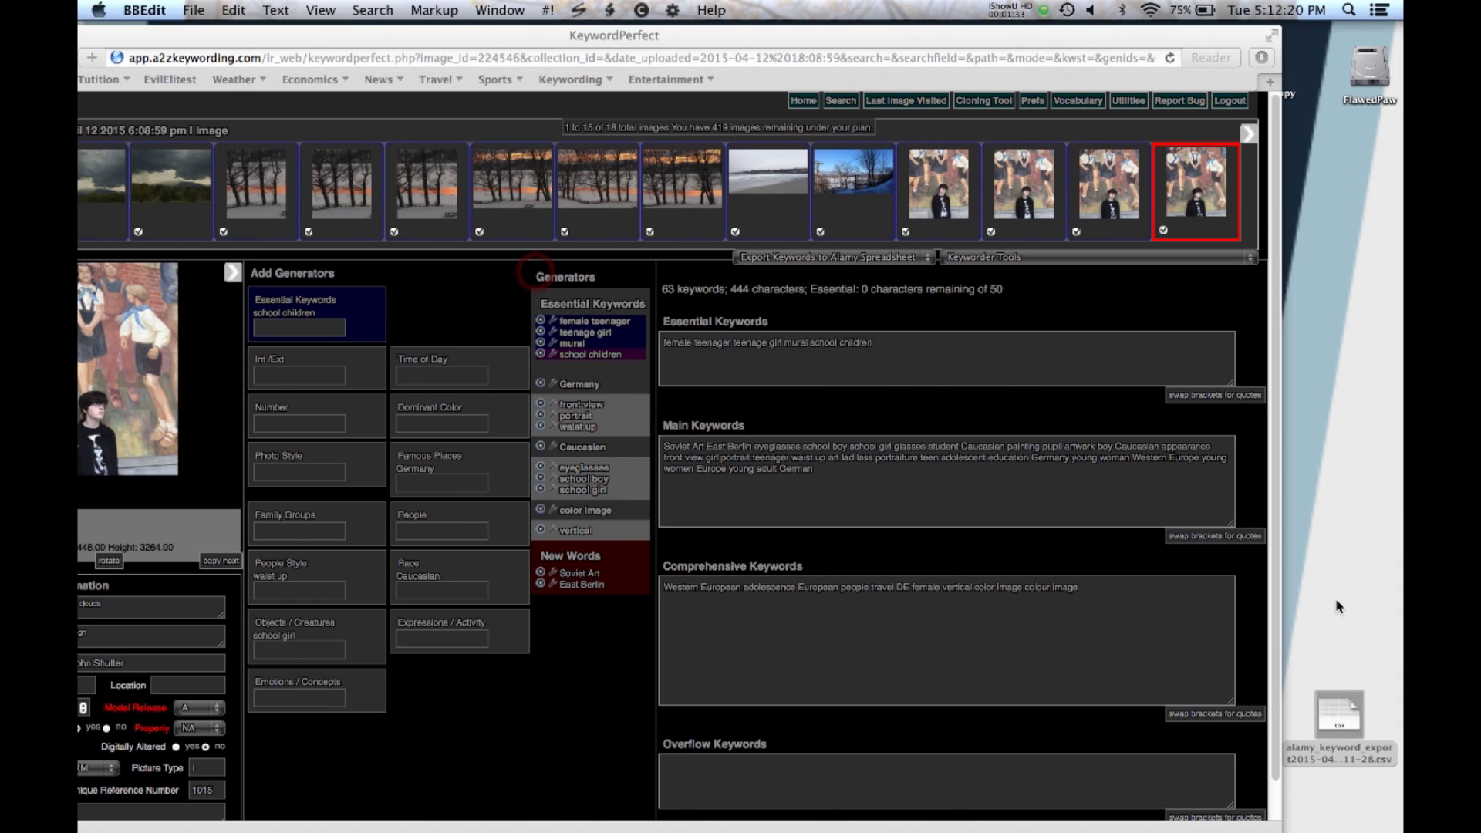
- Open alamy_keyword_export2015-04-21_17-11-28.csv from the desktop in Excel
{"action": "left_click", "coordinate": [1338, 716]}
{"action": "double_click", "coordinate": [1339, 715]}
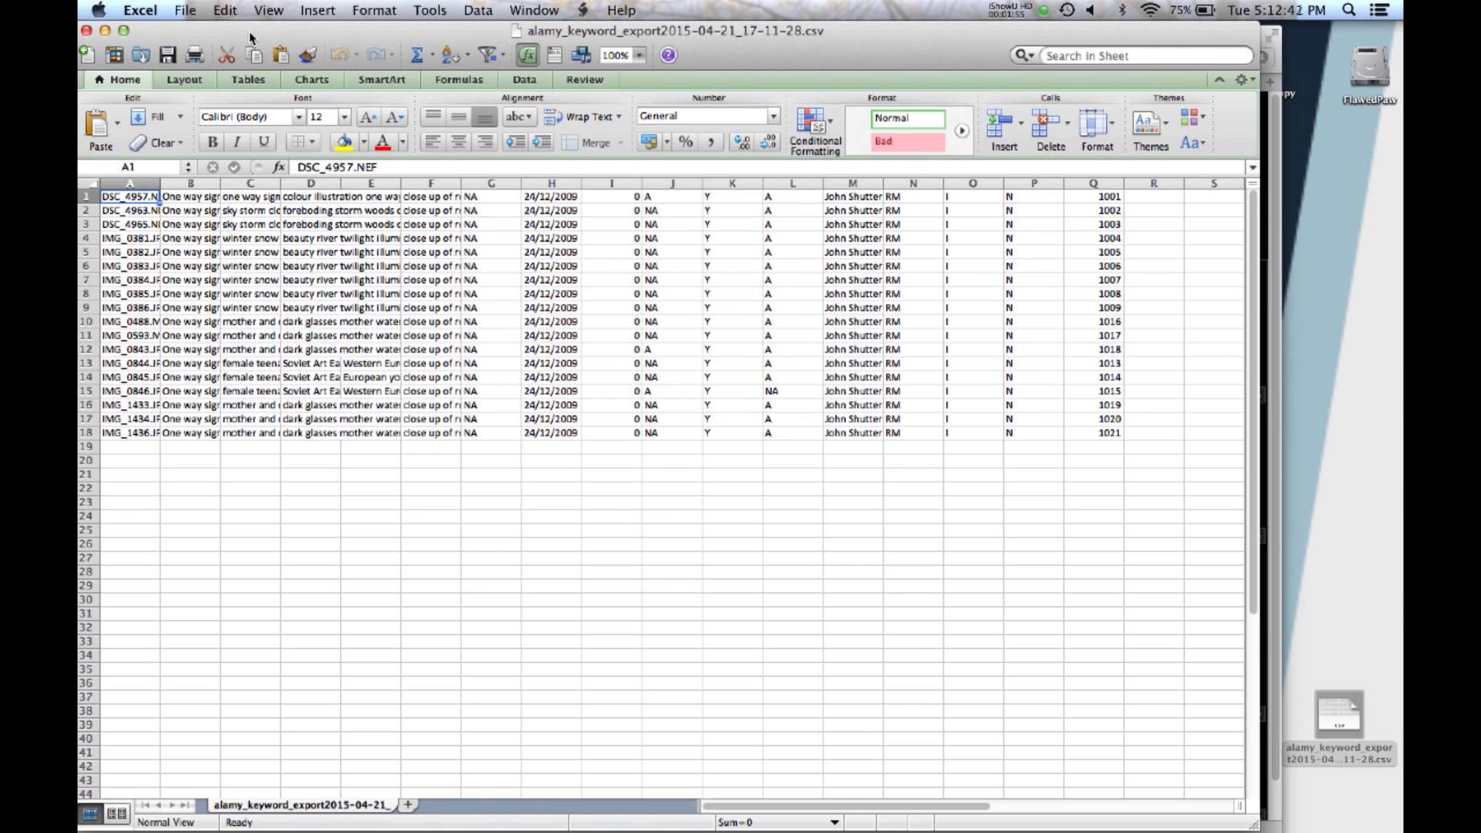
- Close the Excel spreadsheet and reposition the Safari window showing KeywordPerfect
{"action": "left_click", "coordinate": [86, 31]}
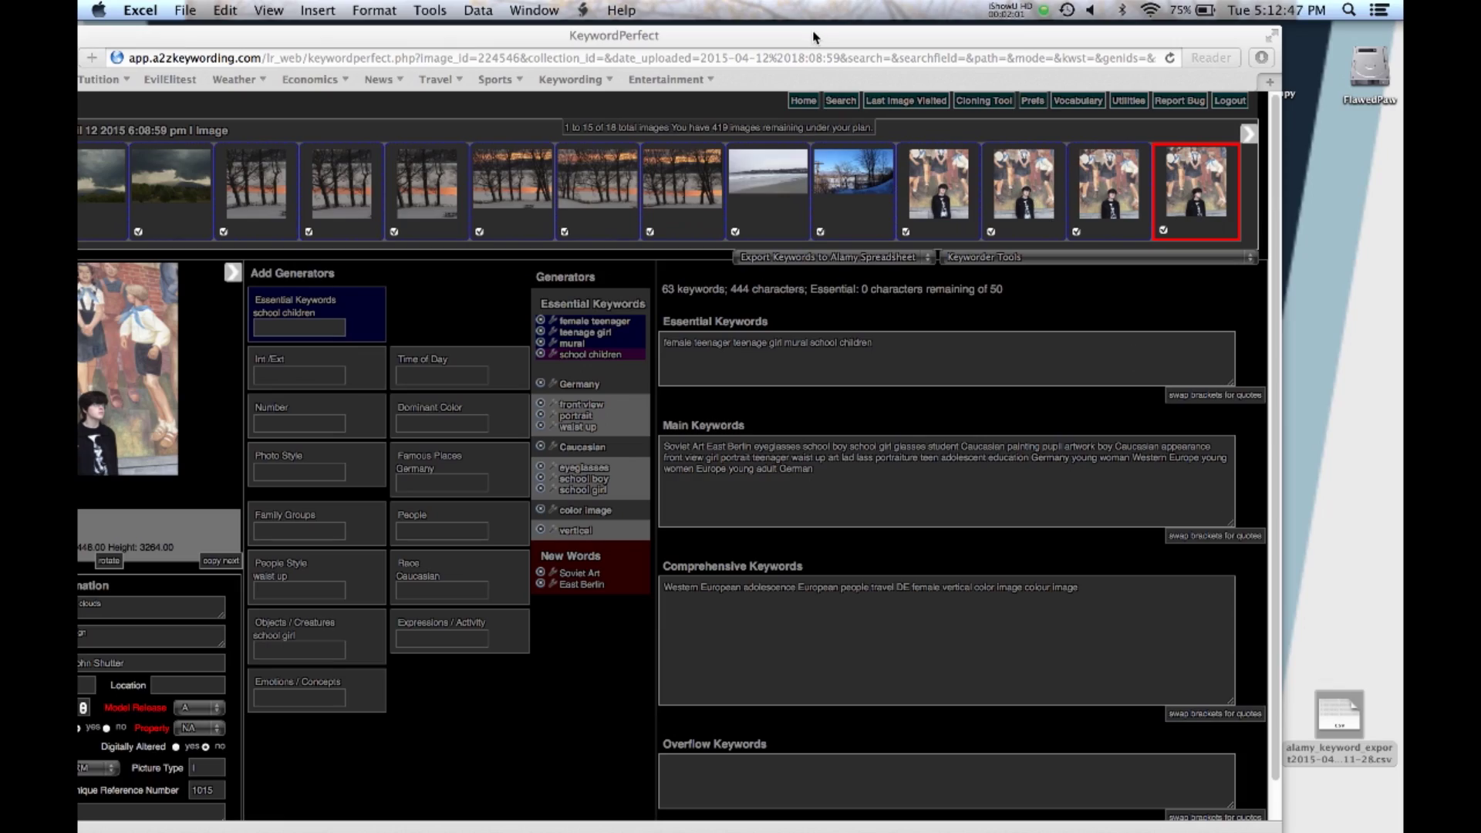
{"action": "left_click_drag", "start_coordinate": [805, 42], "coordinate": [935, 23]}
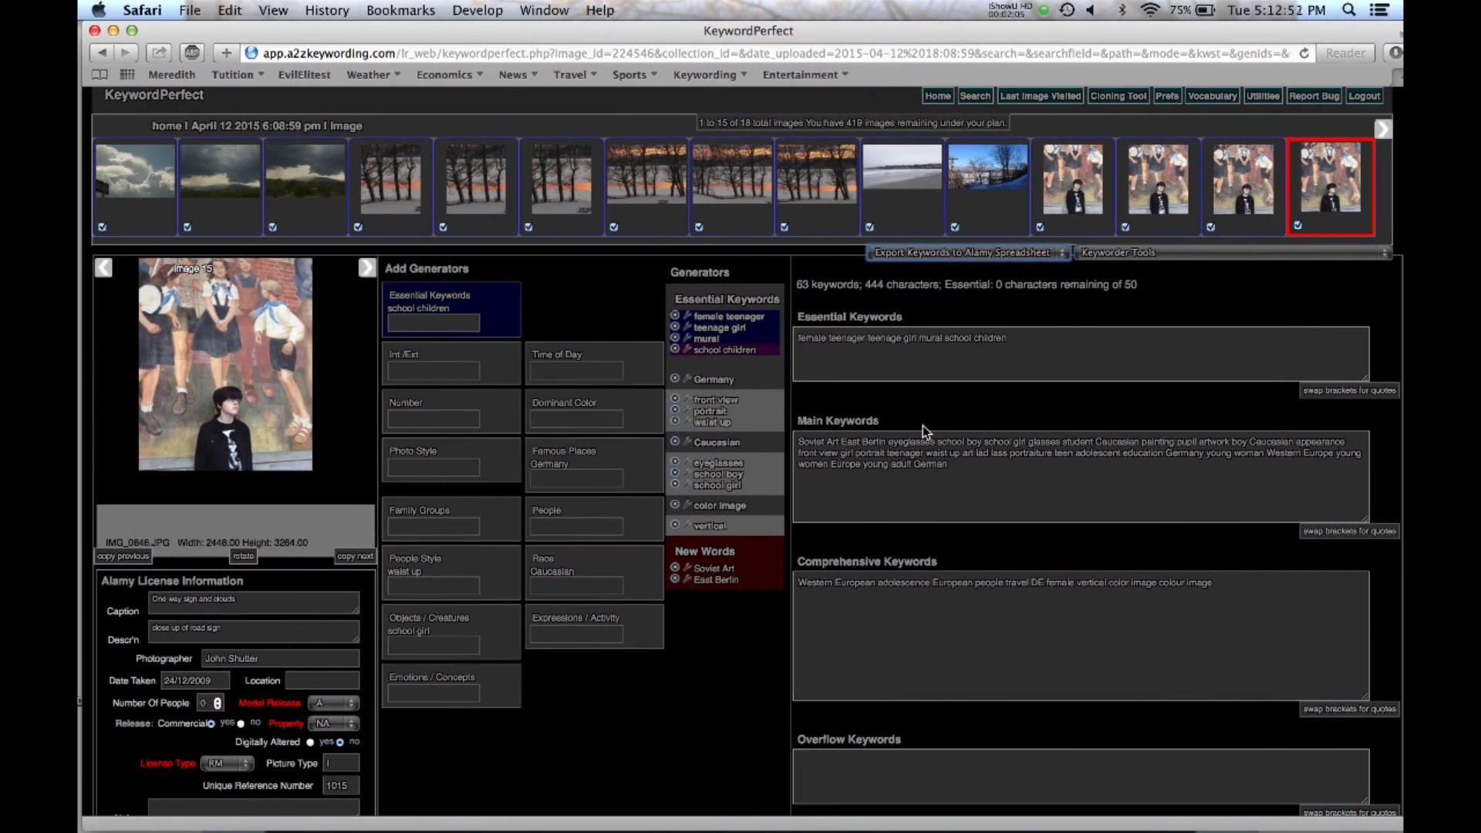